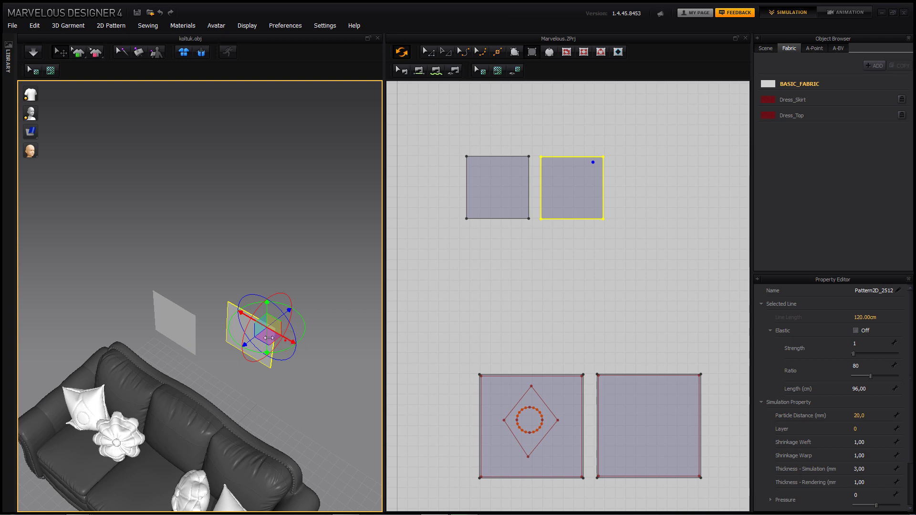
Step: Move the second small square panel directly behind the first in the 3D scene and flip its normal
drag(268, 338, 214, 300)
right_click(213, 301)
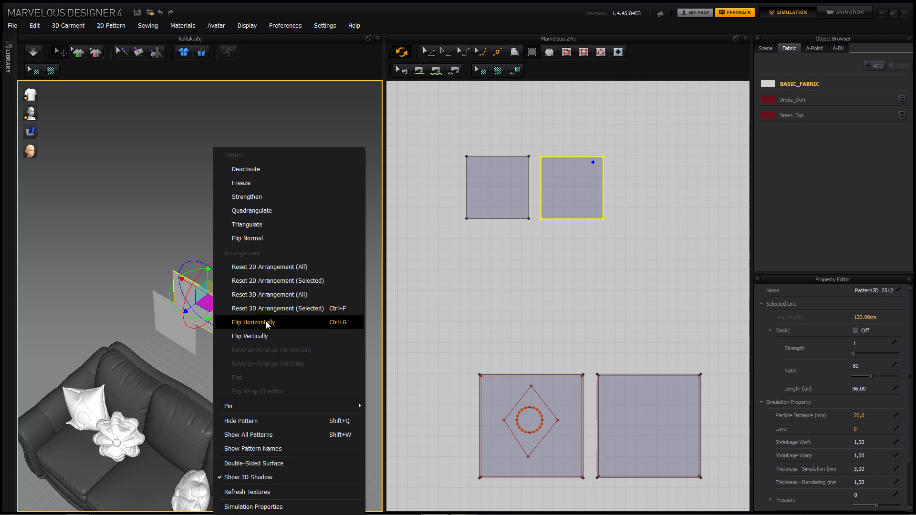
click(249, 239)
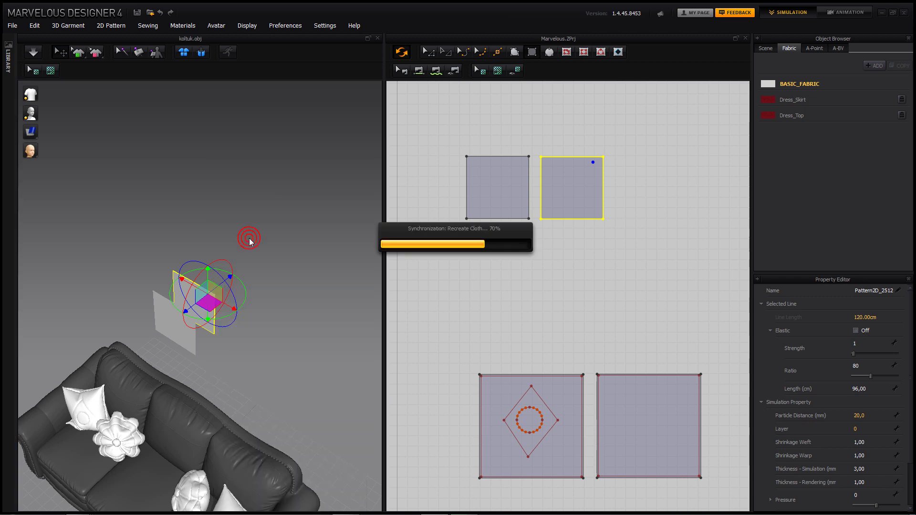
Step: Sew the top edges of the two small square panels together, and likewise their bottom edges
middle_drag(181, 314, 208, 342)
scroll(208, 343, up, 2)
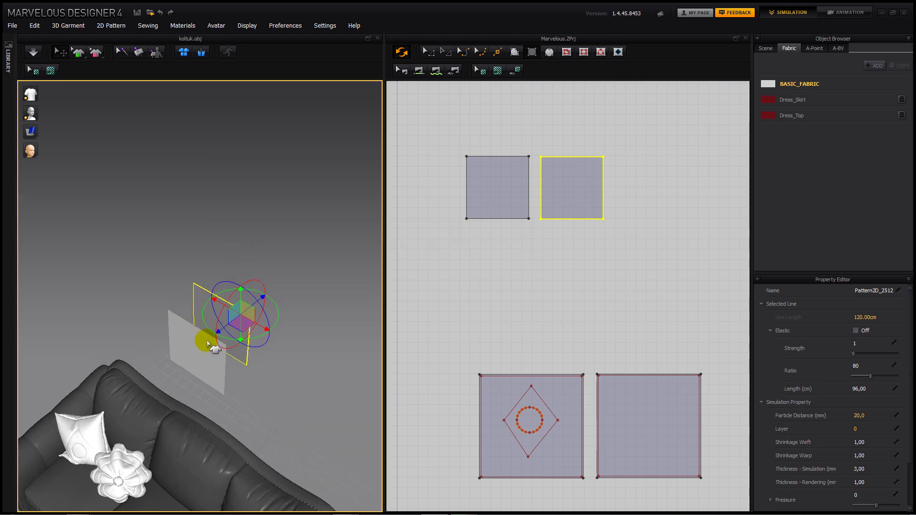
right_drag(208, 343, 212, 302)
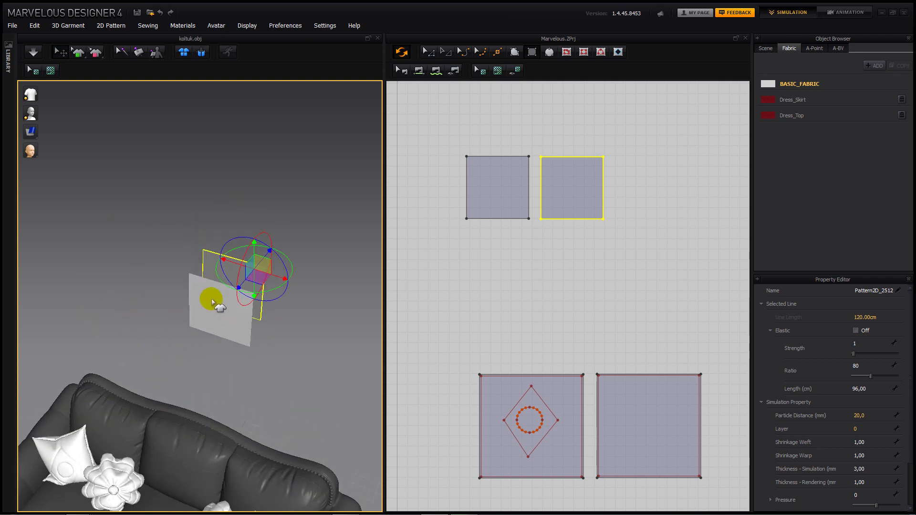
click(420, 72)
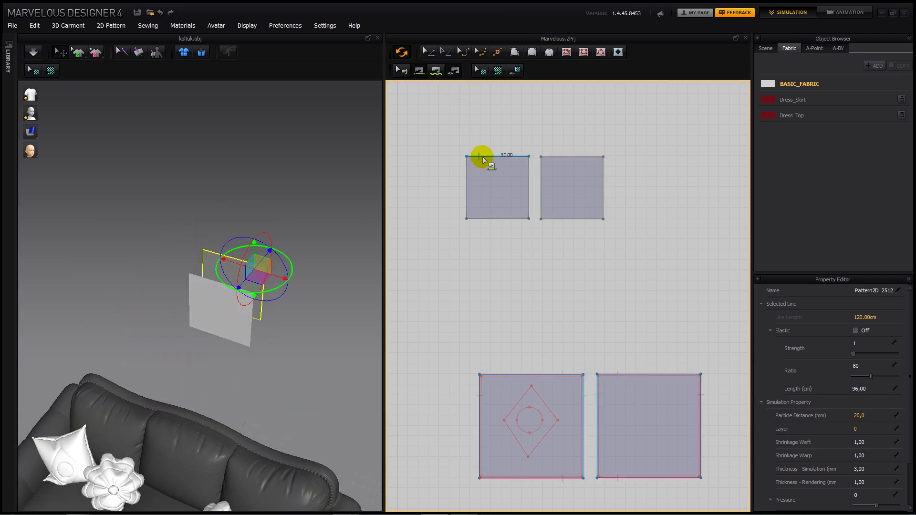
click(482, 157)
click(567, 158)
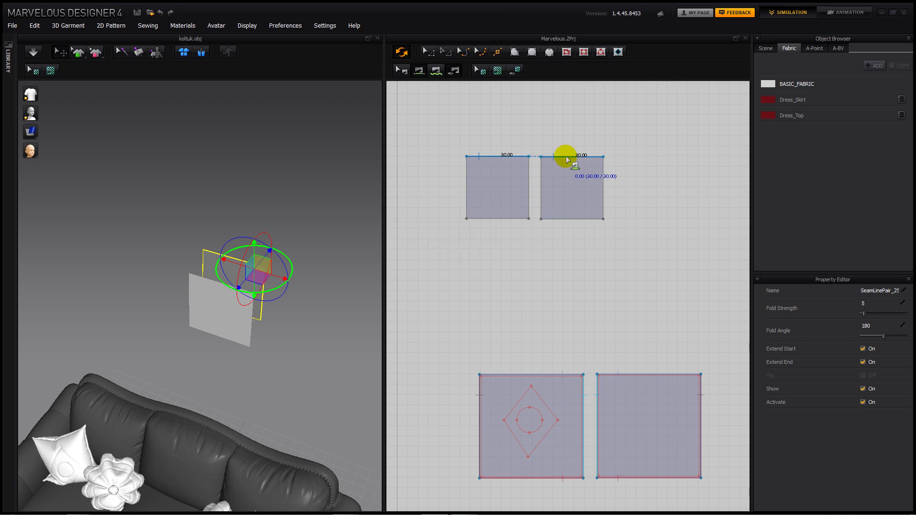
click(501, 219)
click(557, 219)
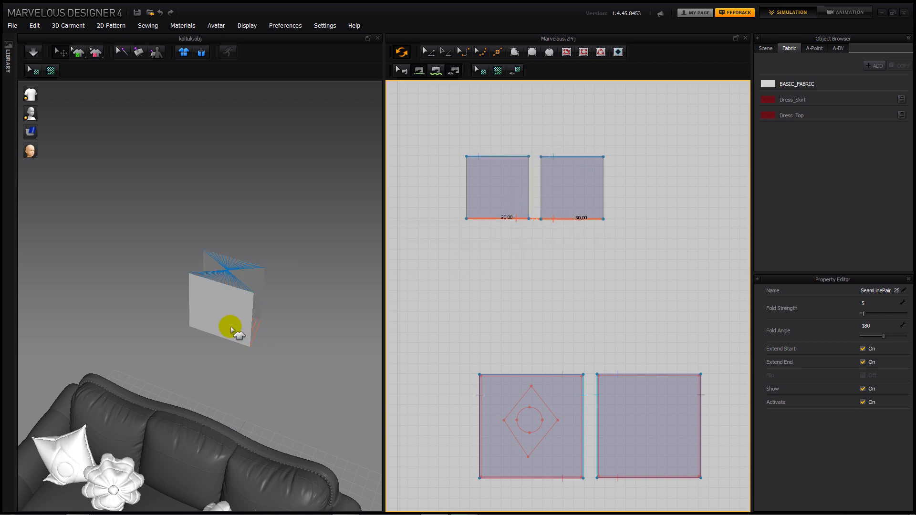
right_drag(230, 329, 200, 325)
click(478, 192)
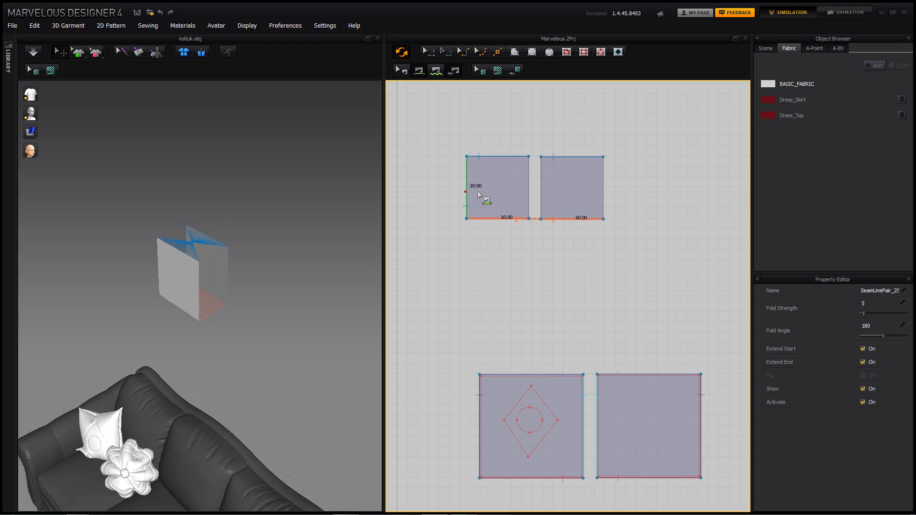
click(539, 187)
click(528, 201)
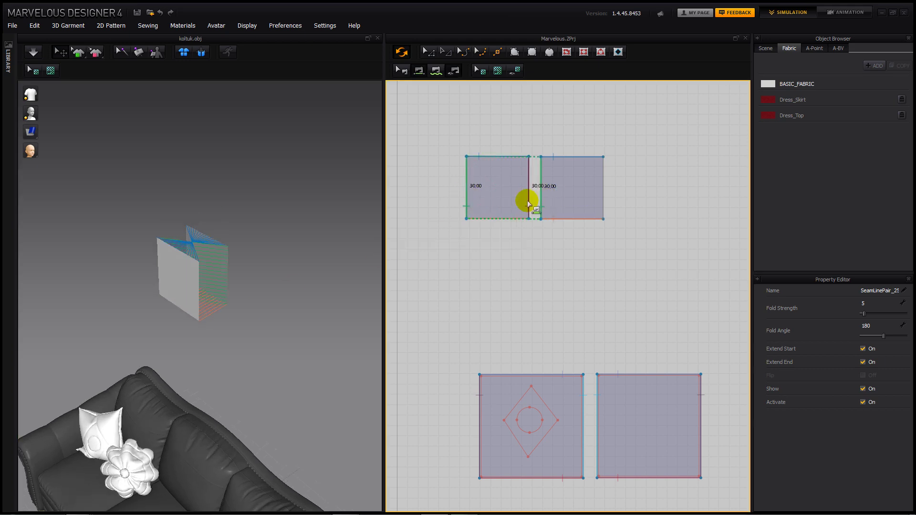
click(510, 217)
Step: Sew the first small square's left edge to the second's right edge, and the two facing inner edges together
click(467, 183)
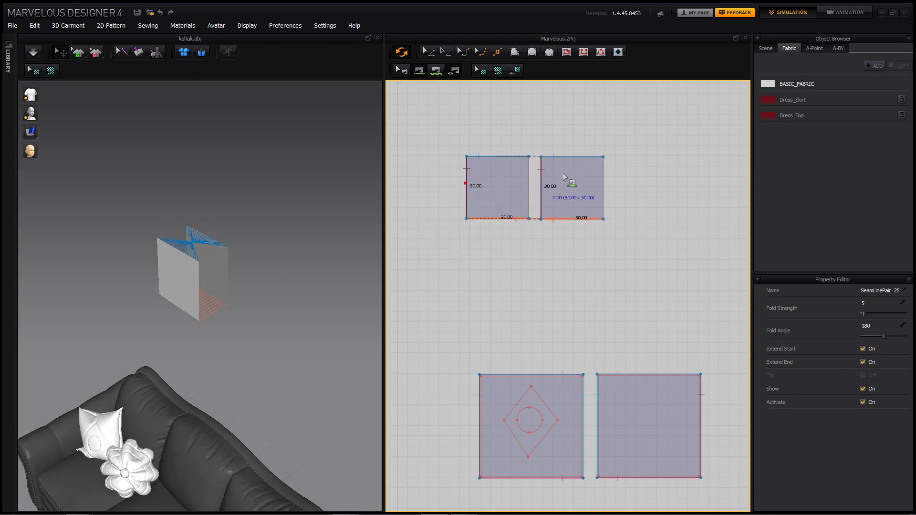
click(603, 187)
click(475, 232)
click(531, 185)
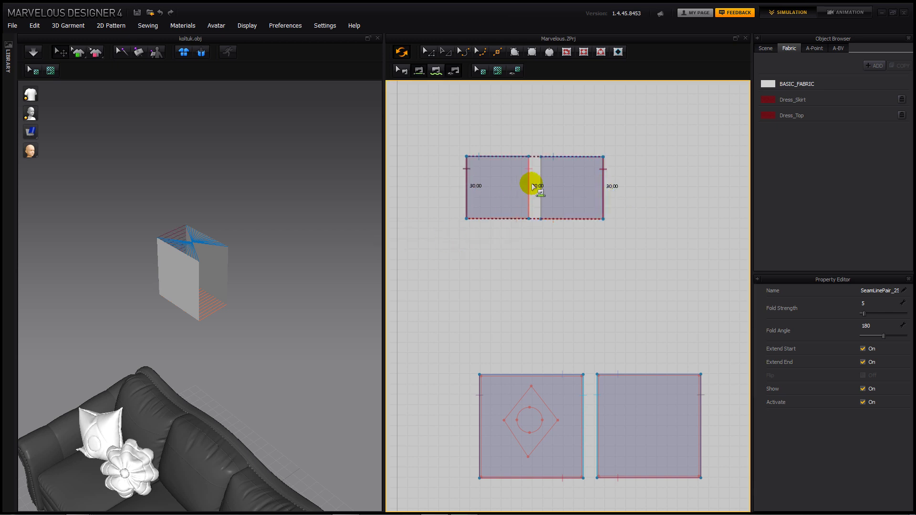
click(540, 187)
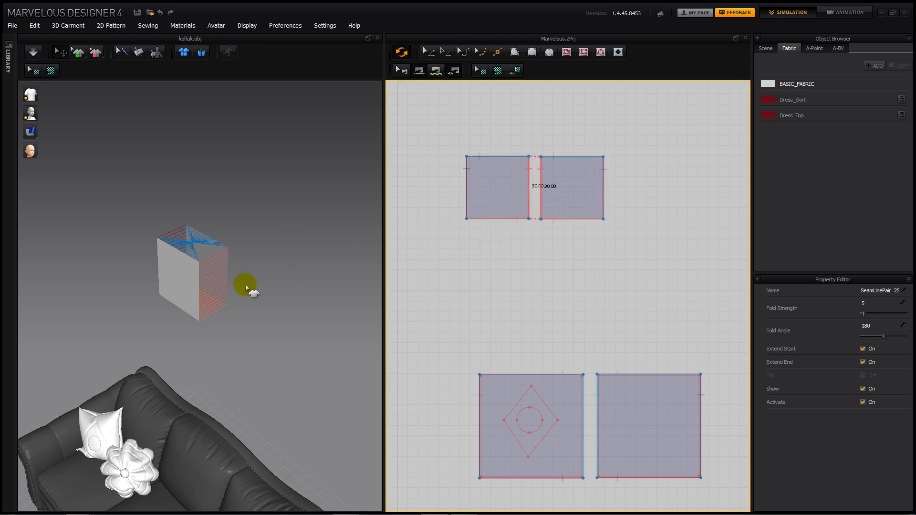
Step: Reverse the crossed sewing between the top edges of the two small square panels
mouse_move(245, 286)
right_down()
mouse_move(191, 237)
mouse_move(228, 273)
mouse_move(235, 300)
right_up()
click(402, 123)
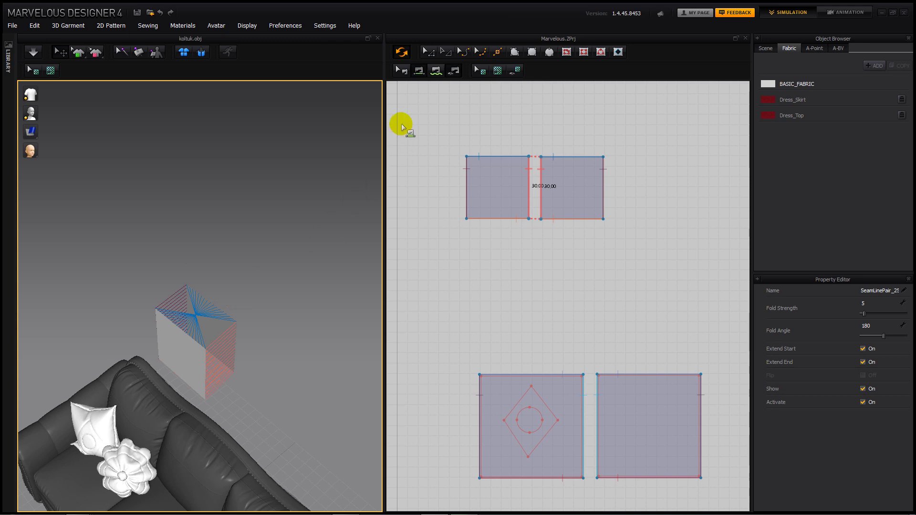
click(485, 155)
right_click(495, 161)
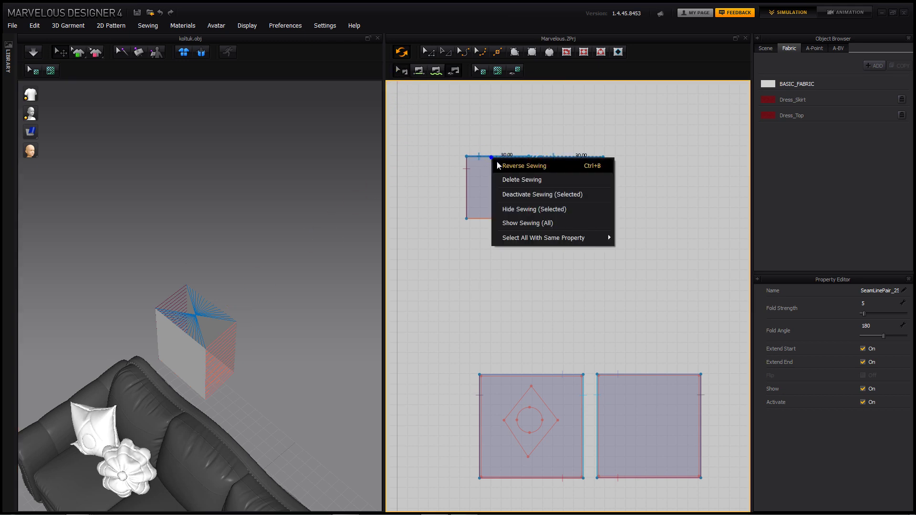
click(508, 164)
Step: Select both small square panels and move them together in 3D down to the sofa
right_drag(253, 313, 288, 256)
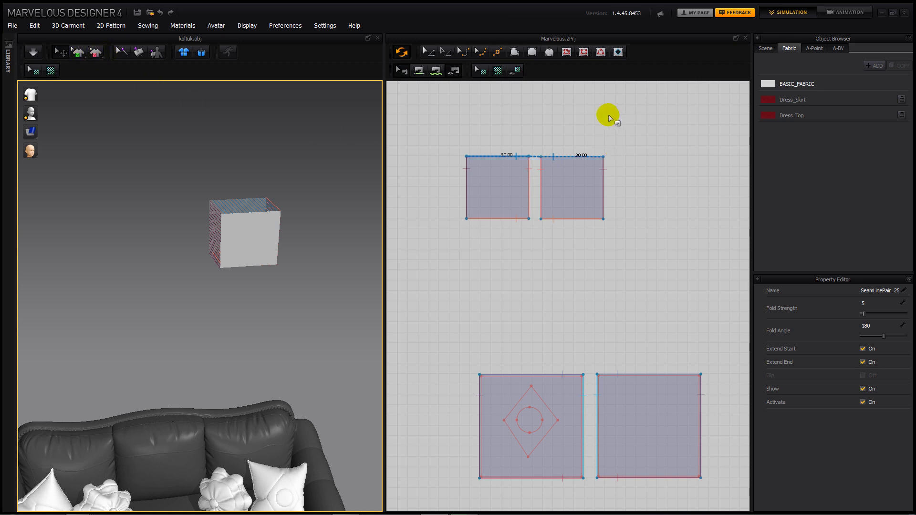
drag(633, 122, 551, 195)
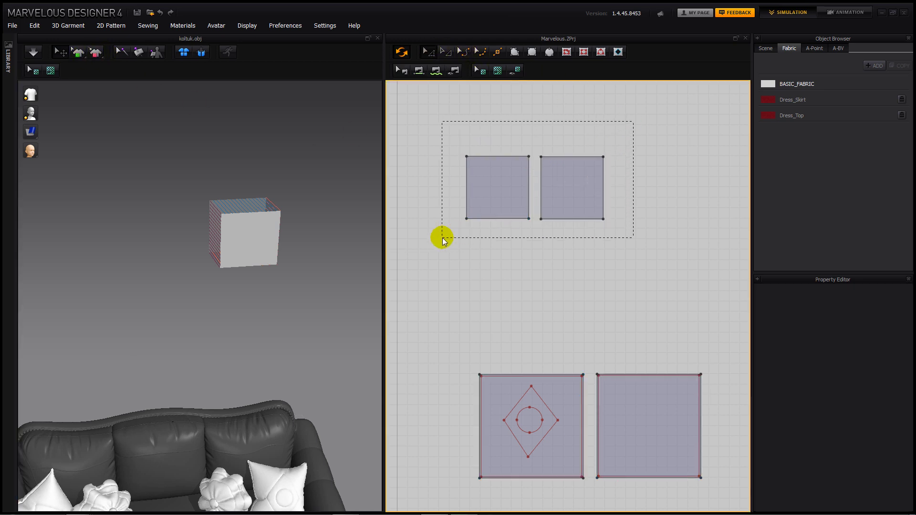
drag(442, 238, 442, 238)
drag(261, 238, 183, 421)
right_drag(183, 421, 209, 389)
scroll(225, 368, down, 3)
right_drag(234, 351, 291, 326)
drag(220, 346, 191, 372)
right_drag(191, 373, 73, 372)
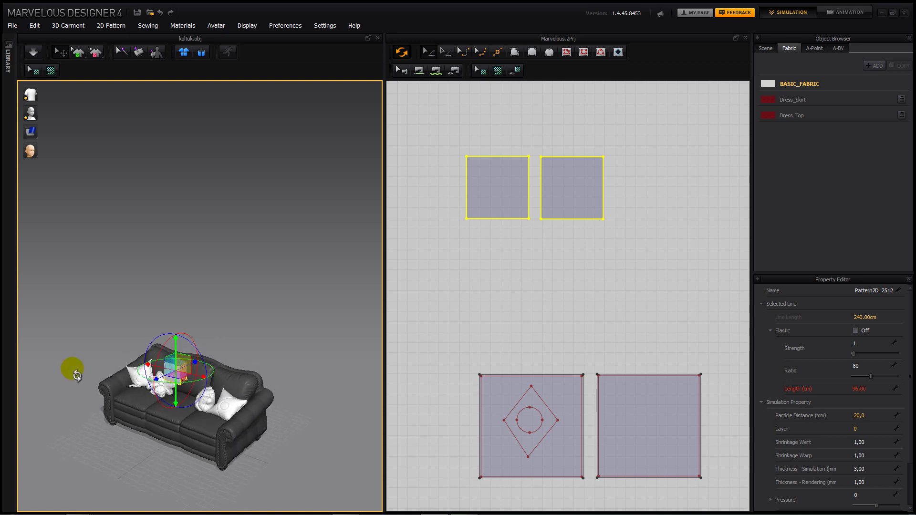
Step: Move the two sewn panels forward and down onto the sofa seat, beside the flower-shaped pillow
scroll(161, 404, up, 4)
middle_drag(161, 405, 154, 338)
scroll(155, 339, up, 3)
scroll(157, 341, up, 3)
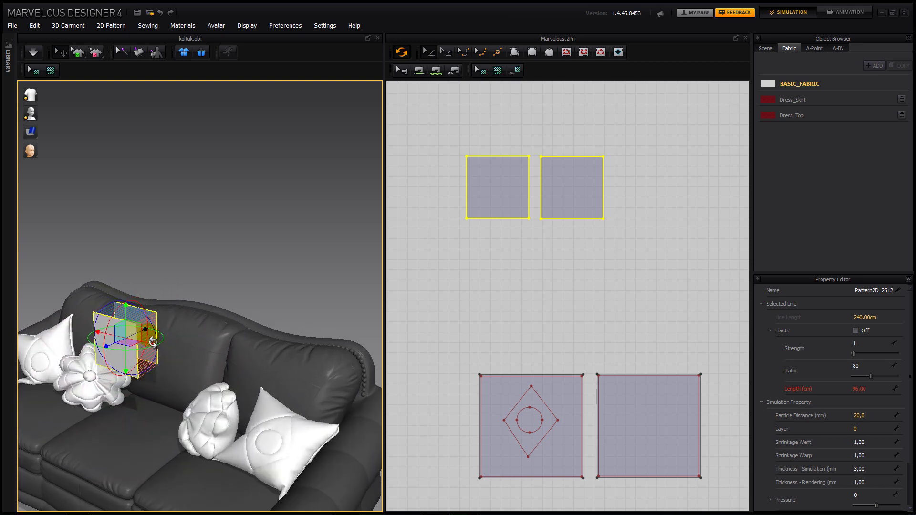
drag(130, 340, 178, 371)
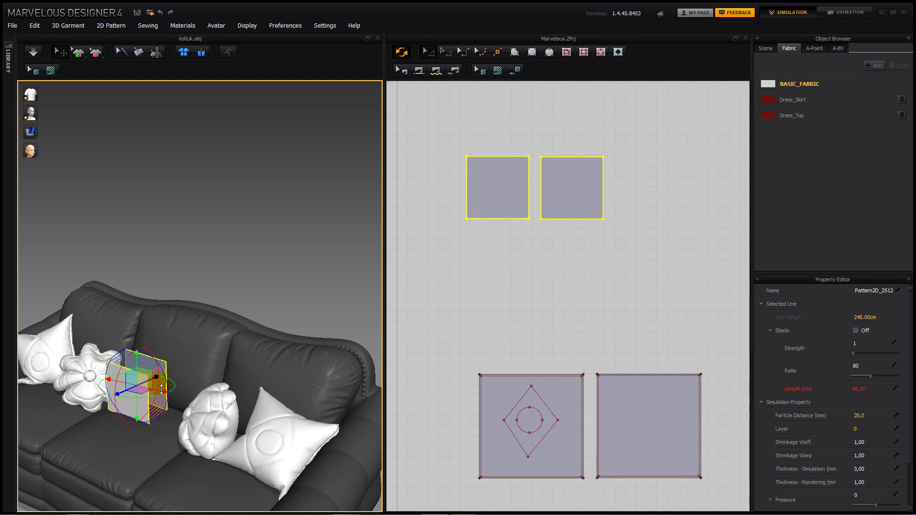
Step: Rotate the two sewn panels about the vertical axis and adjust their position on the middle seat cushion
right_drag(162, 392, 258, 393)
right_drag(113, 384, 102, 404)
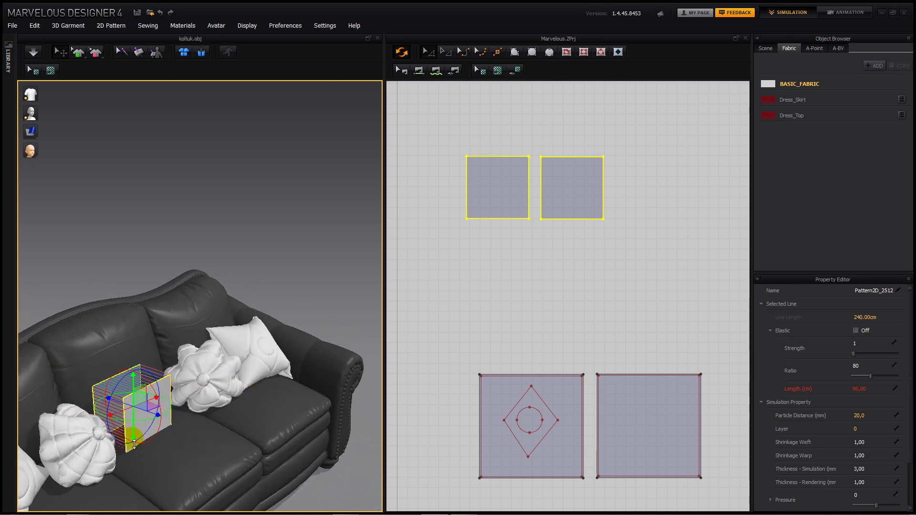
middle_drag(130, 401, 178, 401)
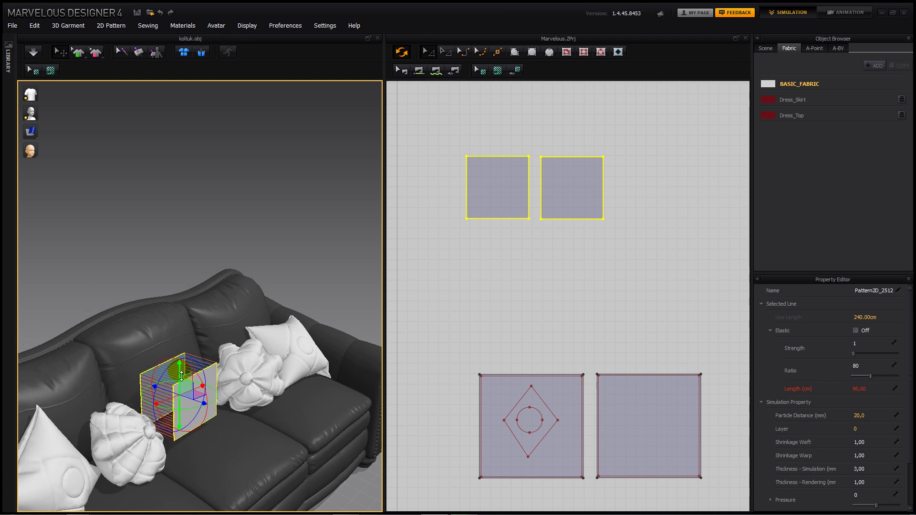
drag(173, 417, 199, 419)
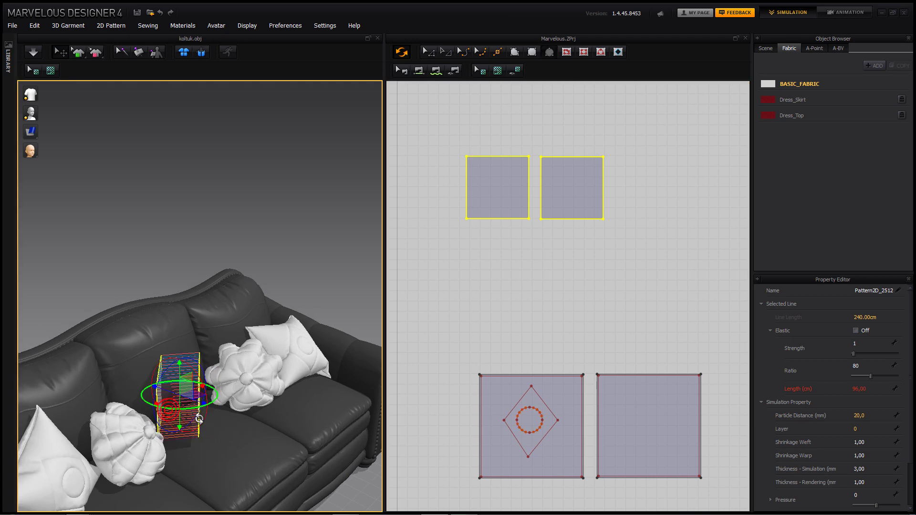
right_drag(201, 438, 185, 448)
drag(190, 424, 190, 435)
right_drag(180, 443, 161, 405)
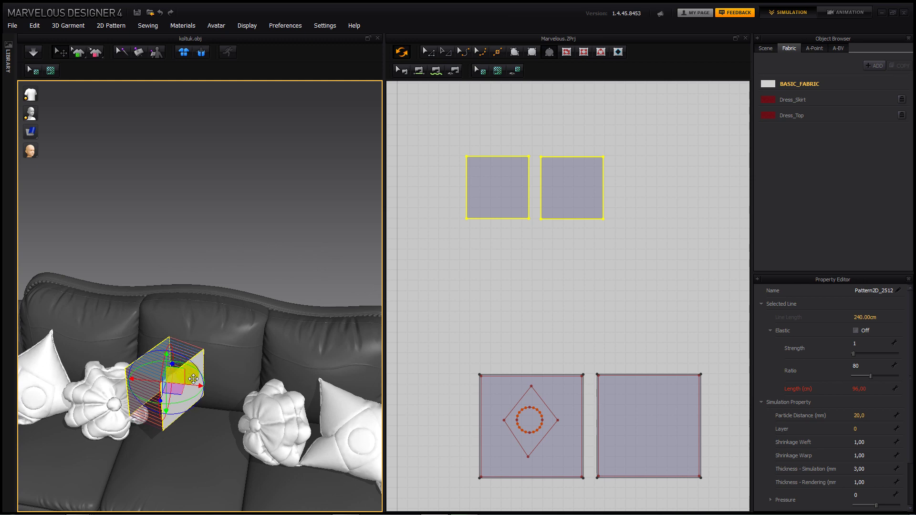
Step: Set the pressure of the selected panels to 20 and start the simulation
mouse_move(186, 394)
right_down()
mouse_move(236, 348)
mouse_move(241, 369)
mouse_move(193, 388)
right_up()
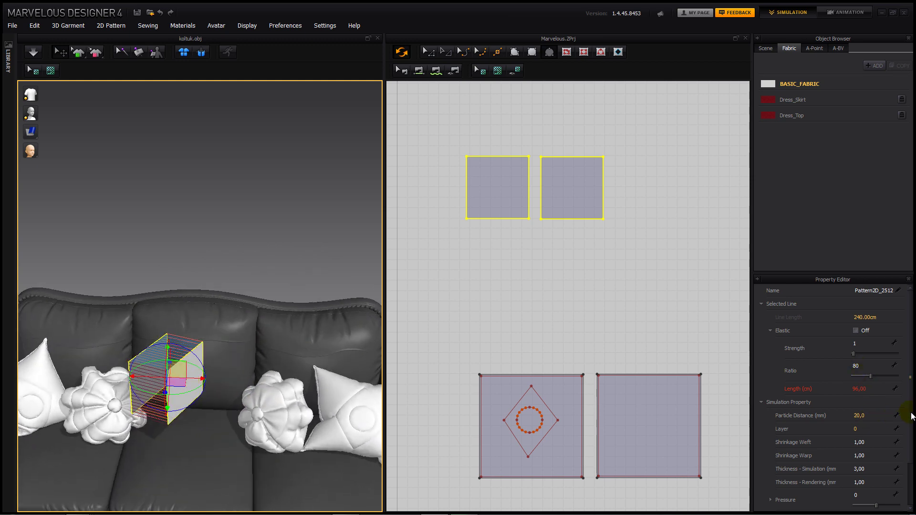
scroll(912, 448, down, 3)
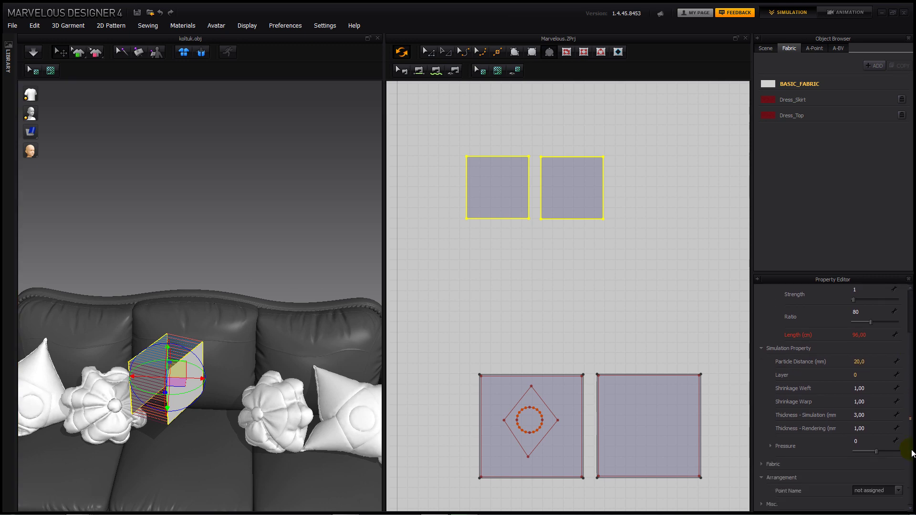
click(866, 446)
key(Return)
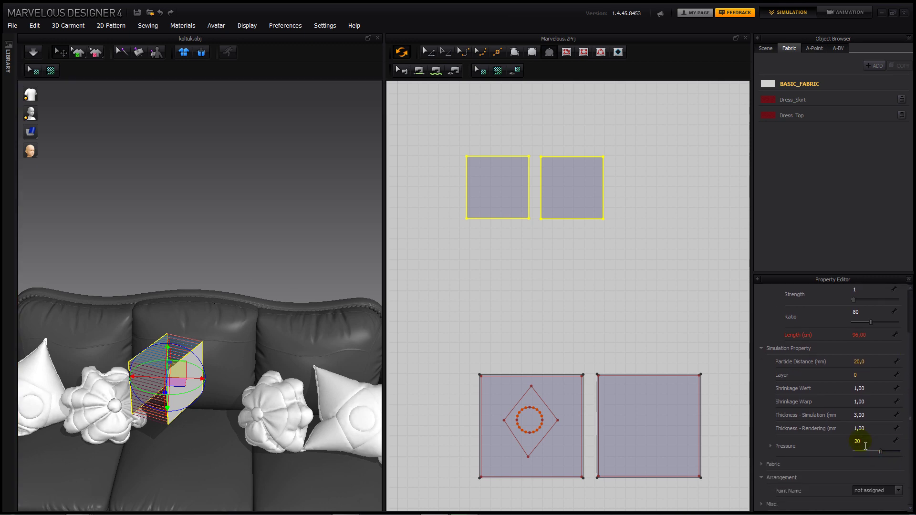
click(36, 53)
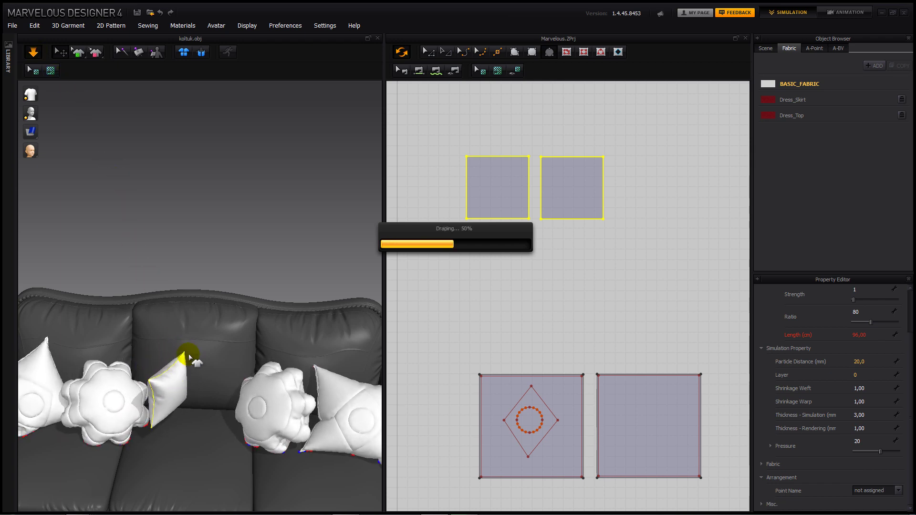
Step: Examine how the small inflated pillow settles on the sofa beside the other pillows during simulation
scroll(189, 355, down, 1)
middle_drag(188, 355, 200, 321)
scroll(200, 358, up, 3)
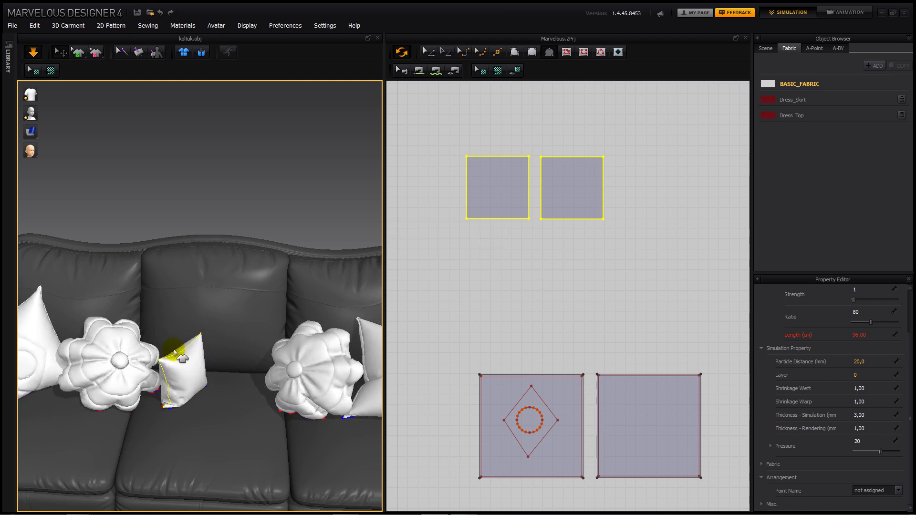
scroll(184, 367, down, 10)
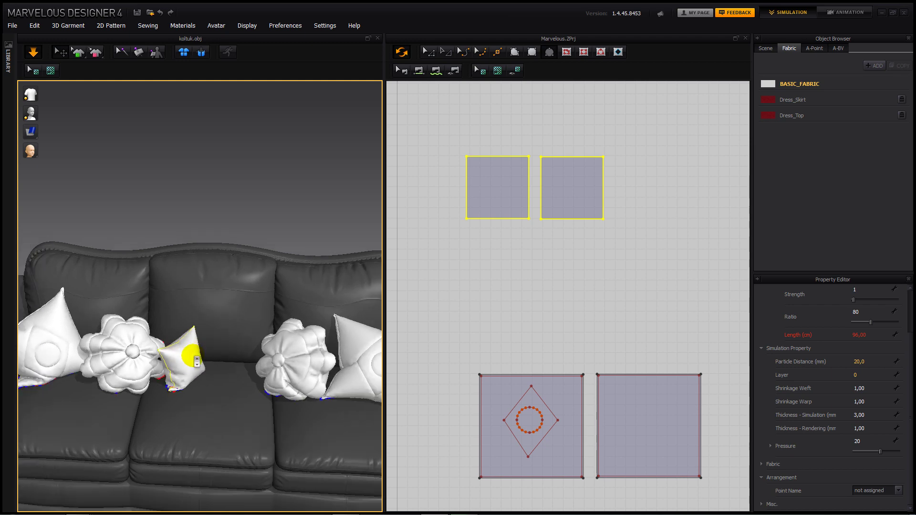
scroll(193, 326, up, 10)
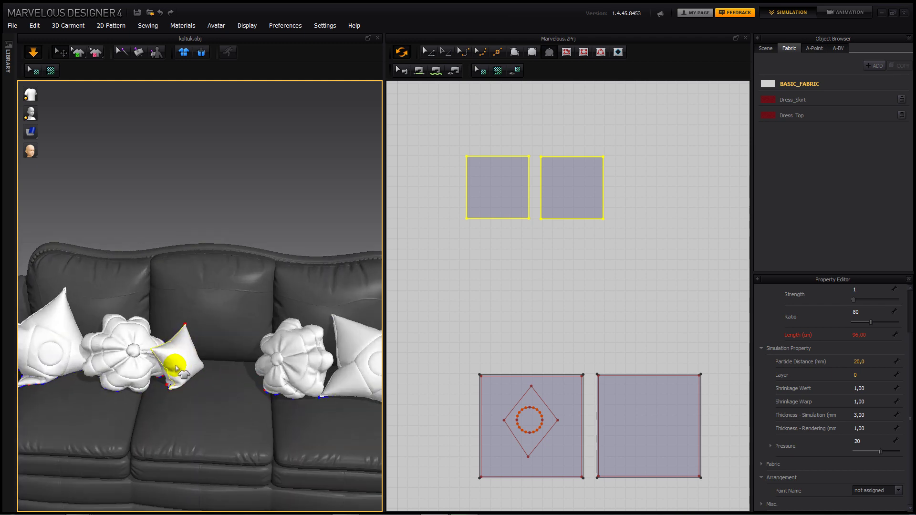
scroll(184, 320, down, 3)
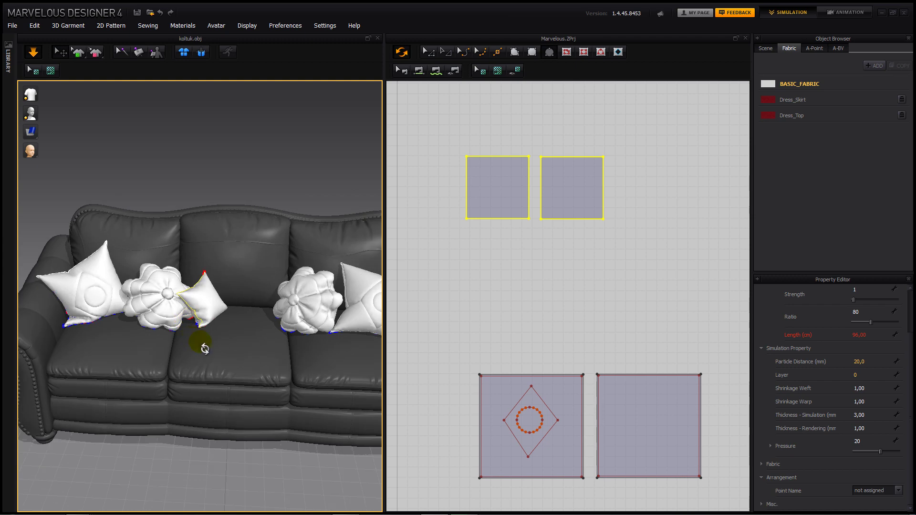
right_drag(200, 340, 226, 358)
scroll(175, 340, up, 3)
middle_drag(212, 331, 172, 385)
scroll(175, 340, up, 2)
Step: Draw a closed square internal outline just inside all four edges of the first small panel
scroll(486, 194, down, 3)
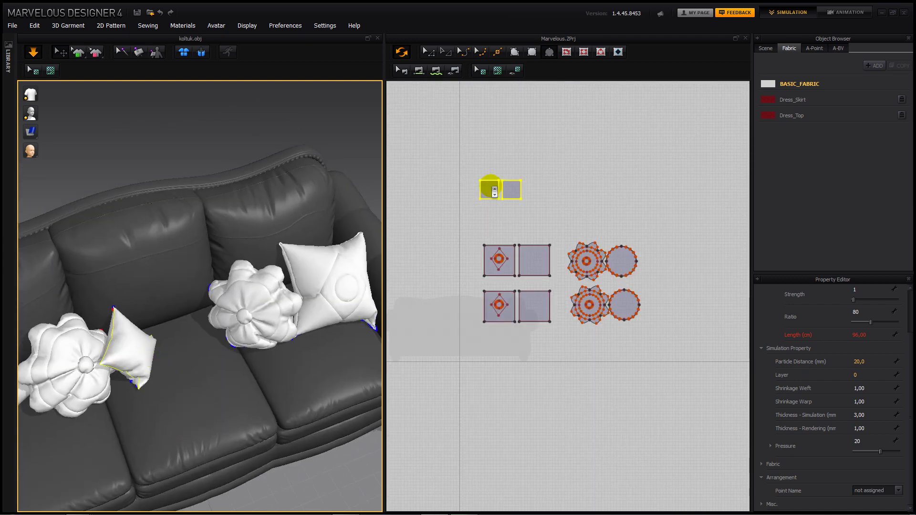
scroll(490, 188, up, 5)
click(583, 52)
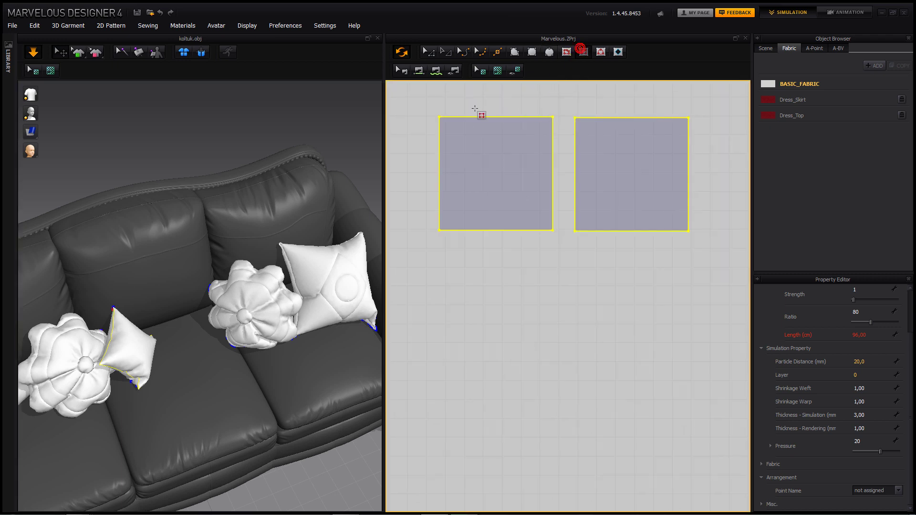
click(449, 135)
middle_drag(450, 135, 455, 148)
scroll(455, 148, up, 3)
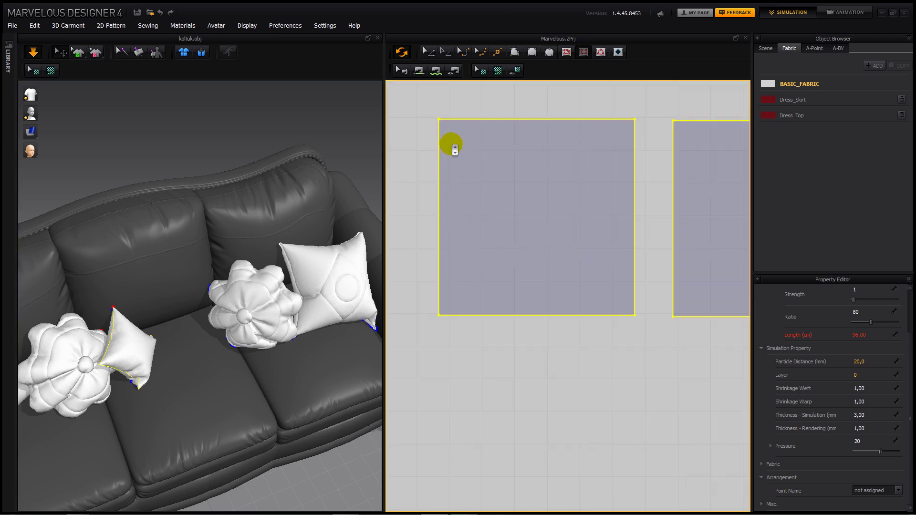
click(583, 52)
scroll(450, 148, up, 2)
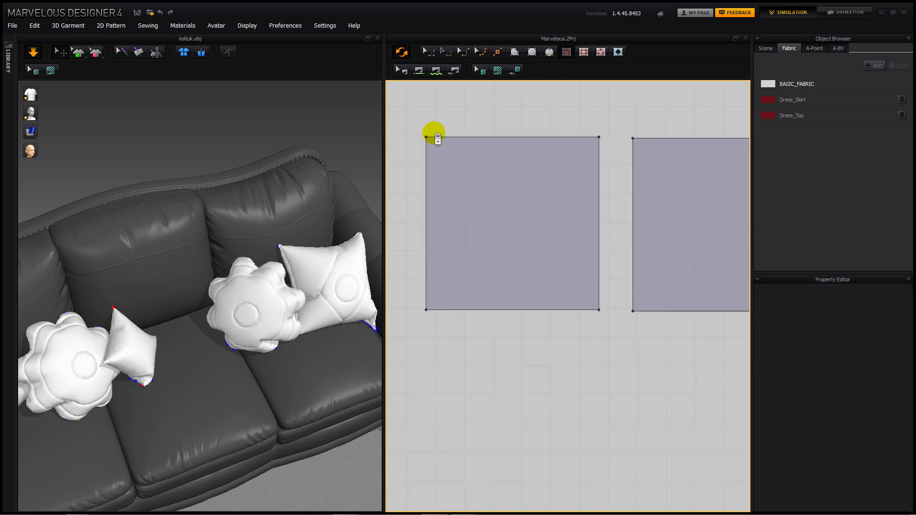
scroll(433, 136, up, 2)
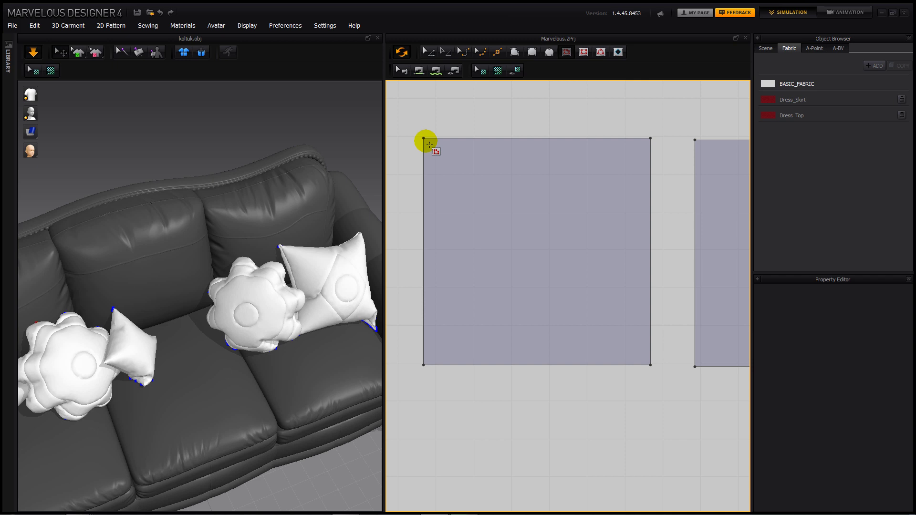
drag(430, 144, 640, 144)
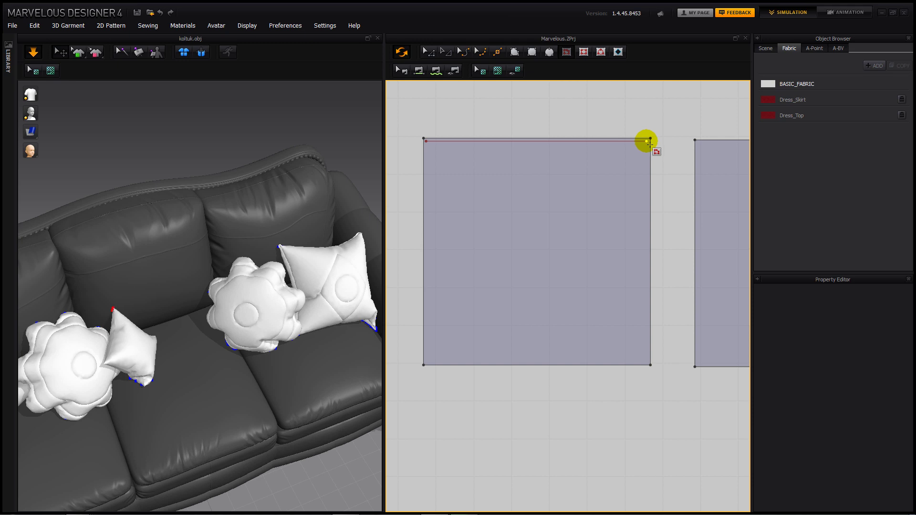
mouse_move(639, 285)
mouse_down()
mouse_move(638, 328)
mouse_move(649, 349)
mouse_up()
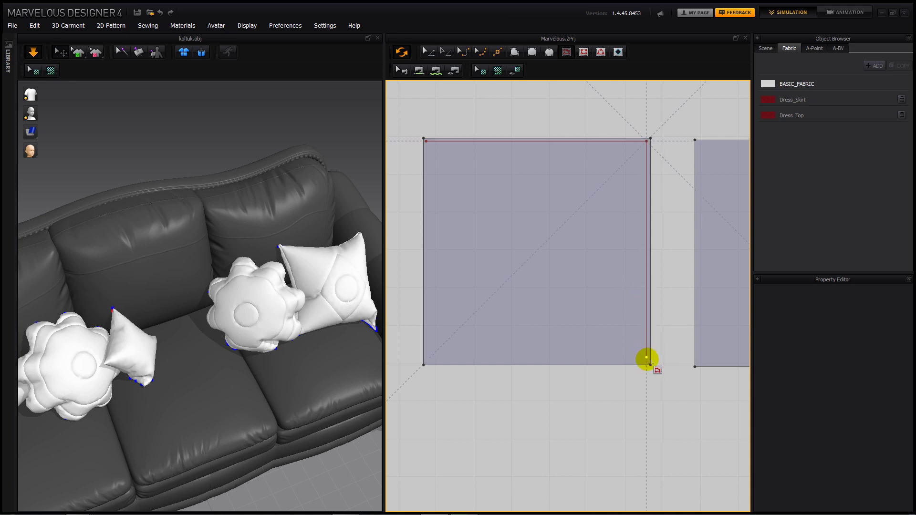
click(438, 361)
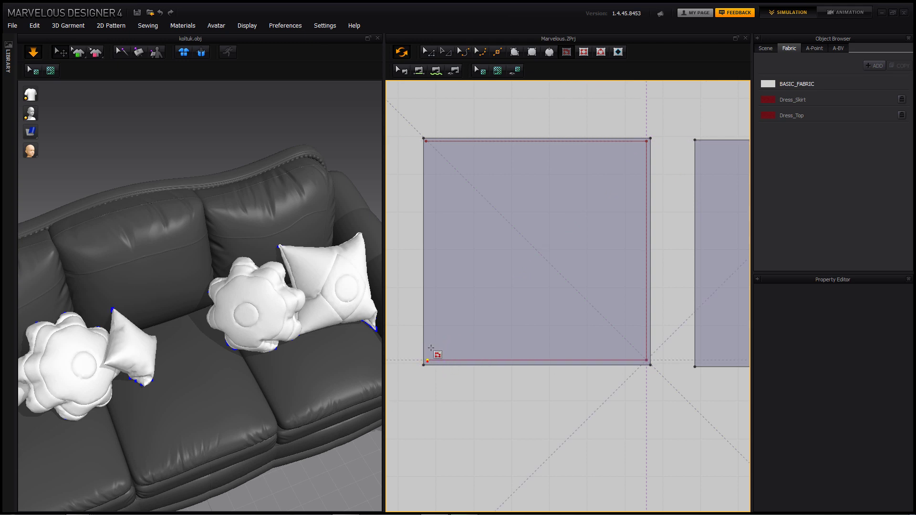
click(428, 142)
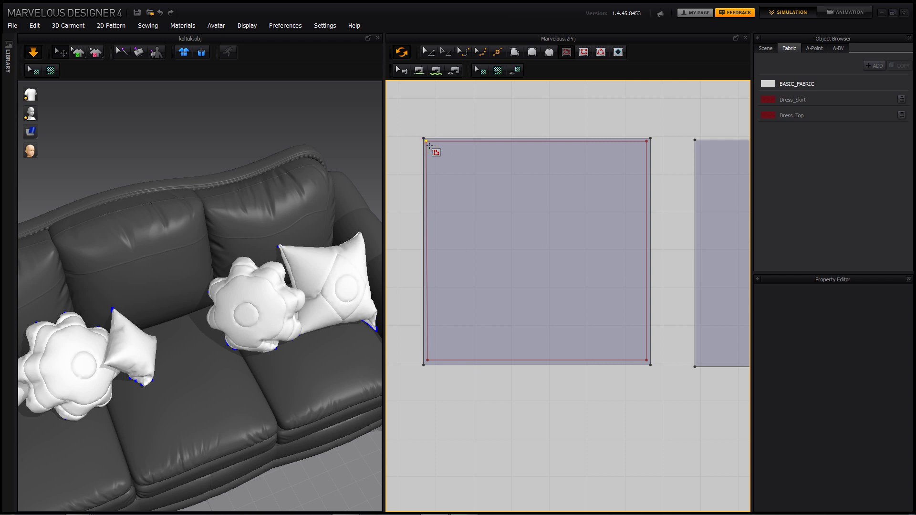
click(436, 205)
Step: Copy the inner square outline and paste it inside the edges of the second small panel
scroll(436, 205, down, 2)
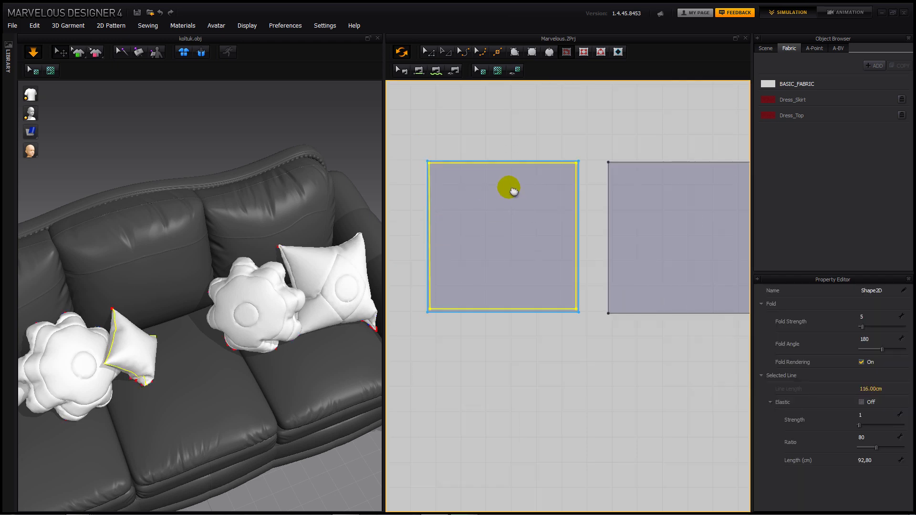
middle_drag(508, 187, 466, 199)
middle_drag(589, 275, 627, 277)
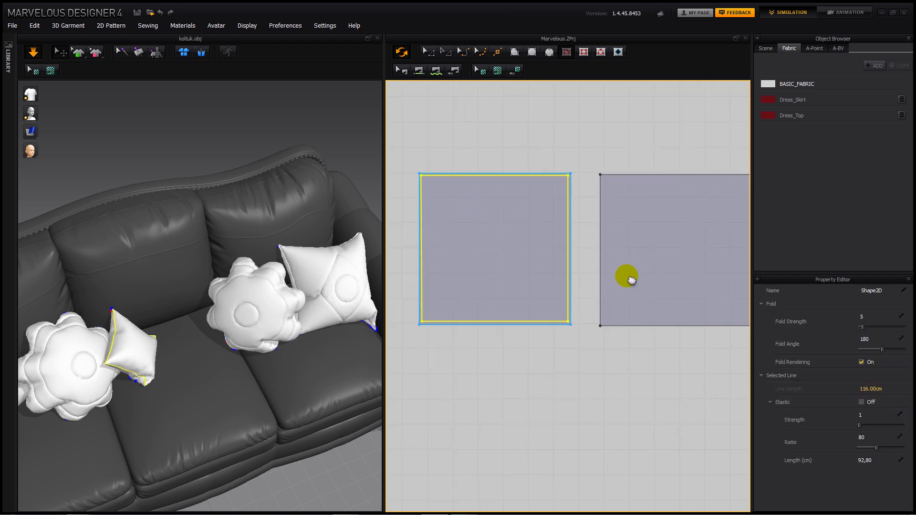
right_drag(631, 280, 639, 276)
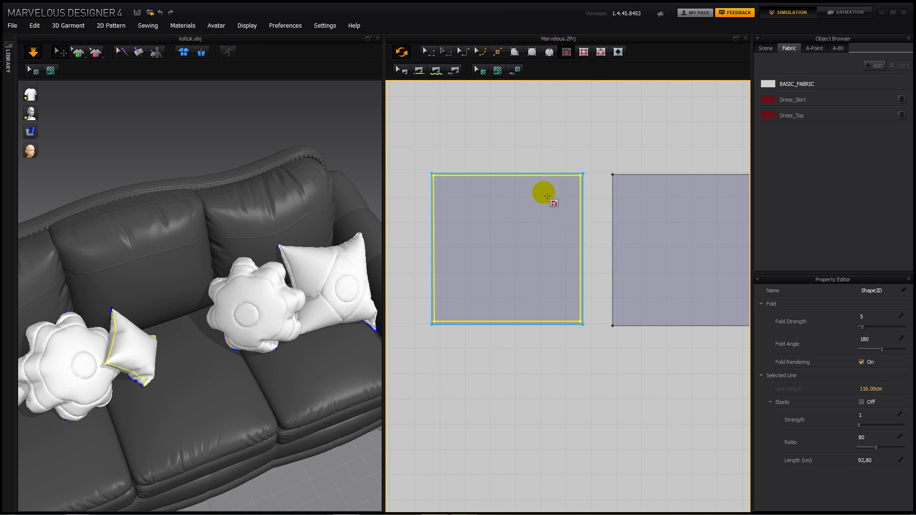
right_drag(633, 225, 576, 217)
key(ctrl+v)
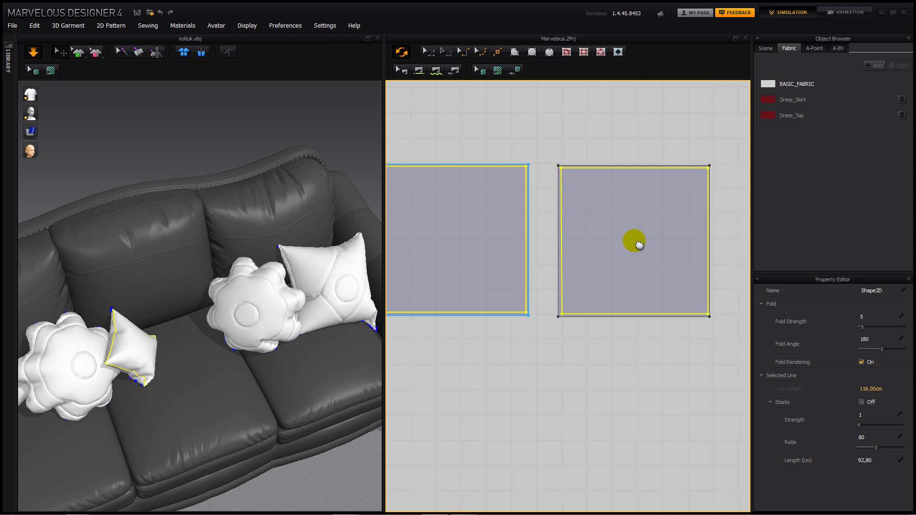
click(639, 245)
click(638, 244)
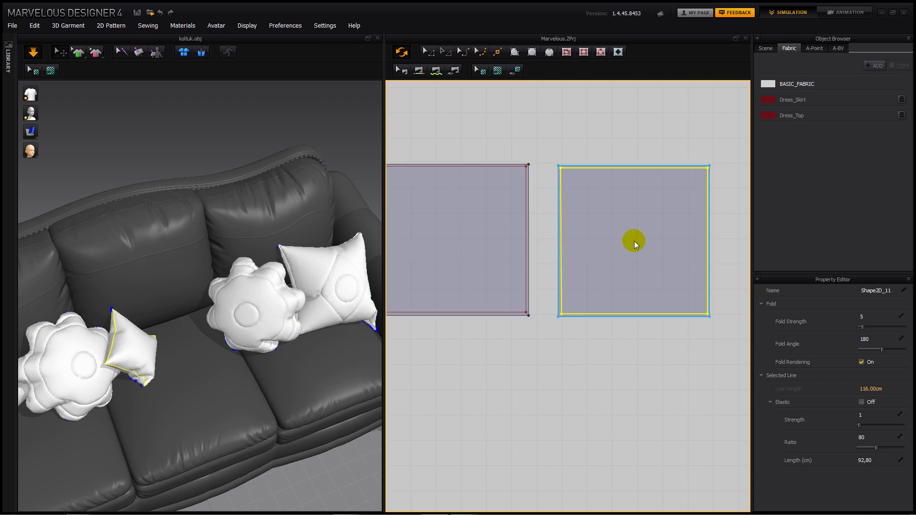
Step: Set the pasted outline's elastic strength to 21, fold strength to 82 and fold angle to 360, and inspect the pillow up close
scroll(637, 245, down, 2)
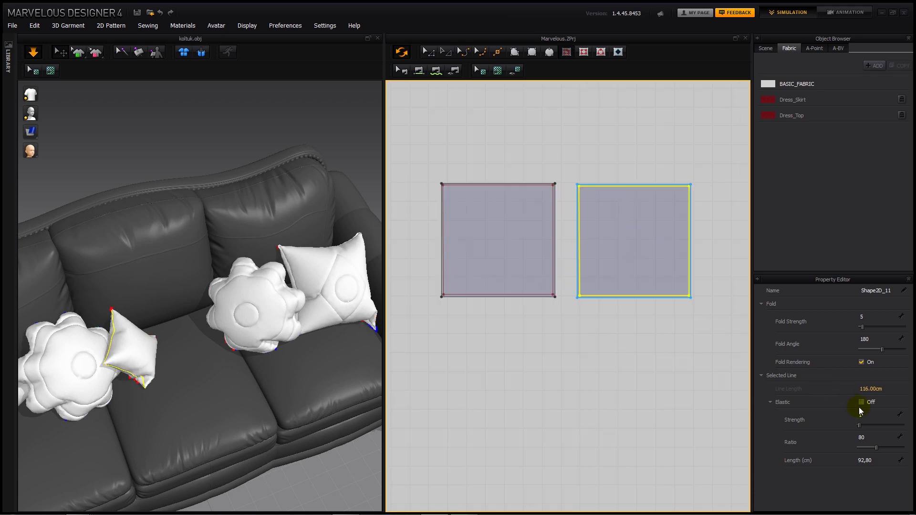
drag(859, 424, 879, 424)
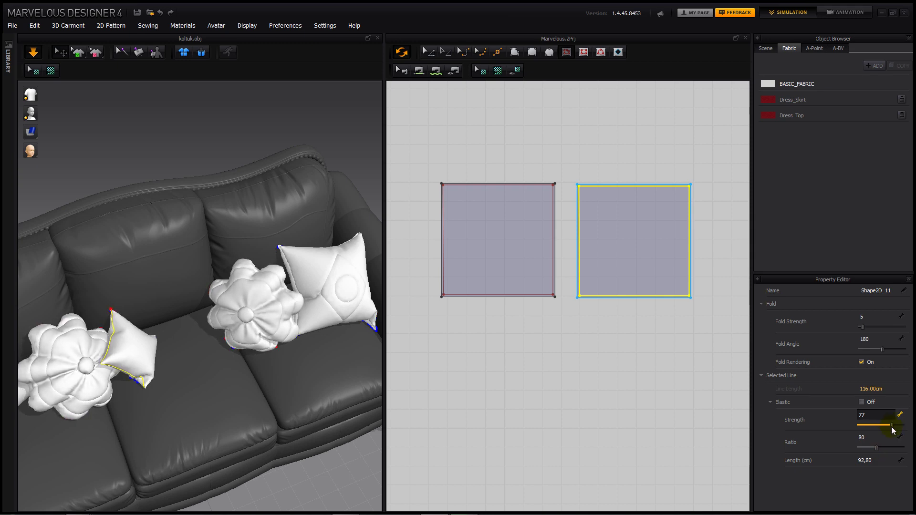
drag(891, 426, 867, 424)
drag(862, 327, 910, 345)
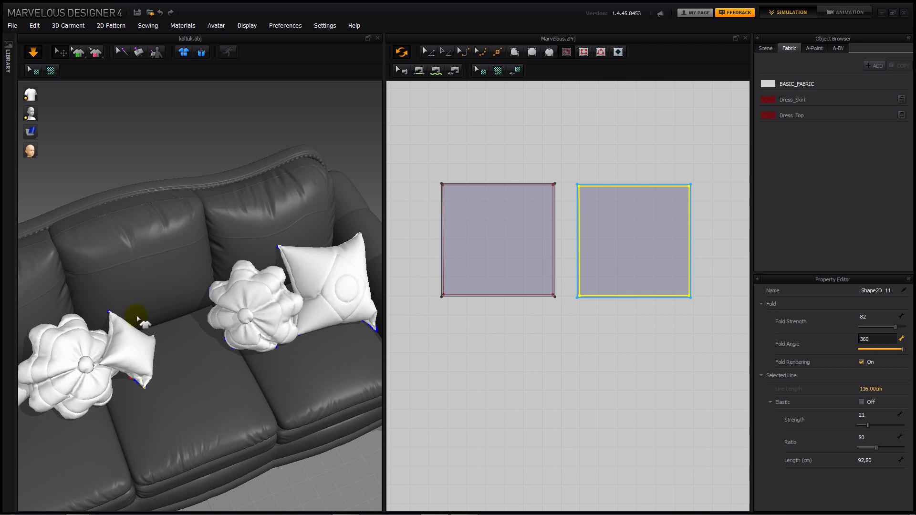
scroll(143, 310, up, 10)
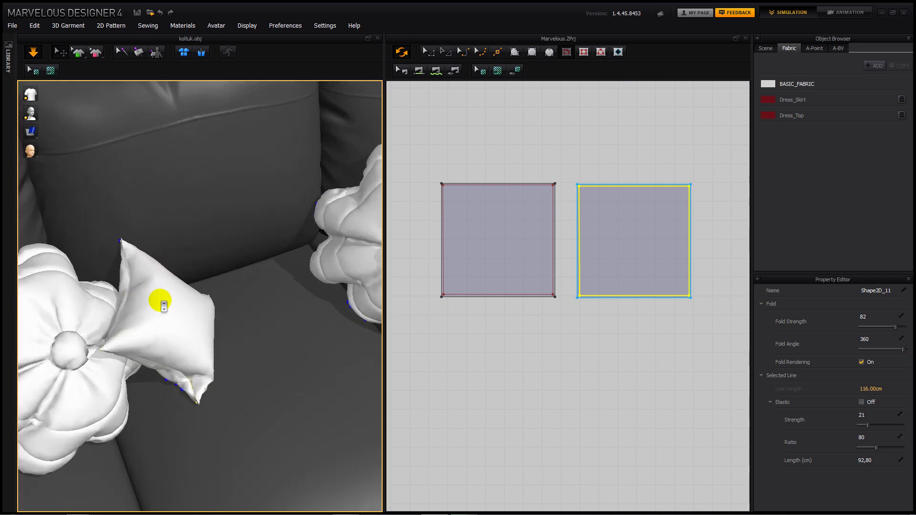
middle_drag(161, 301, 246, 292)
scroll(217, 303, up, 6)
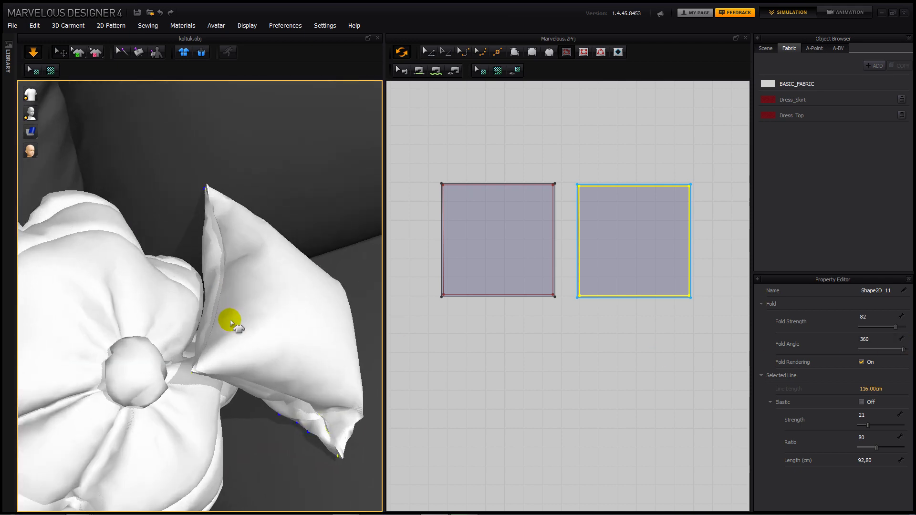
right_drag(230, 319, 209, 327)
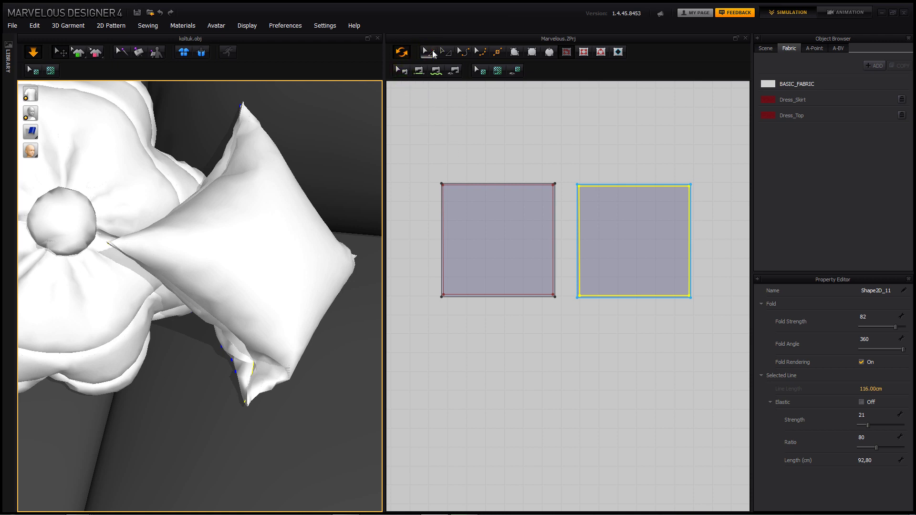
Step: Select both small panels with their inner outlines and set the particle distance to 15 mm
click(432, 53)
drag(419, 139, 705, 349)
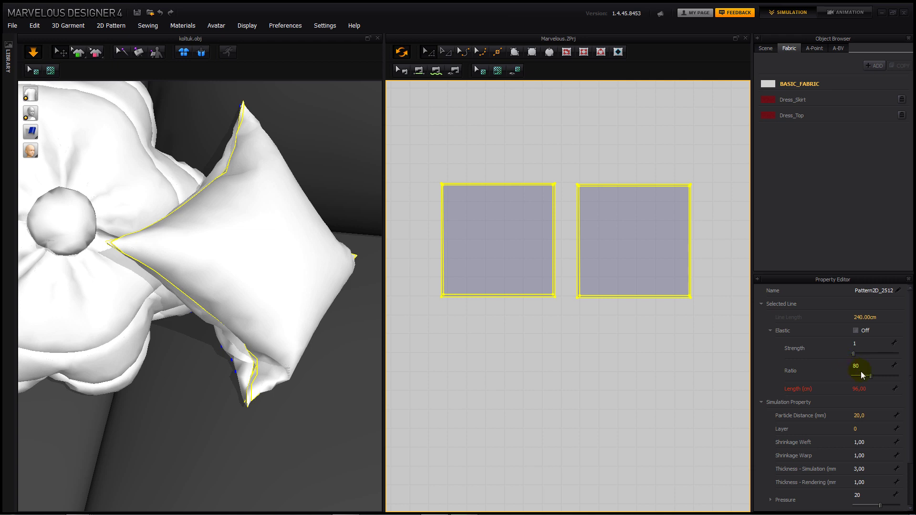
click(868, 415)
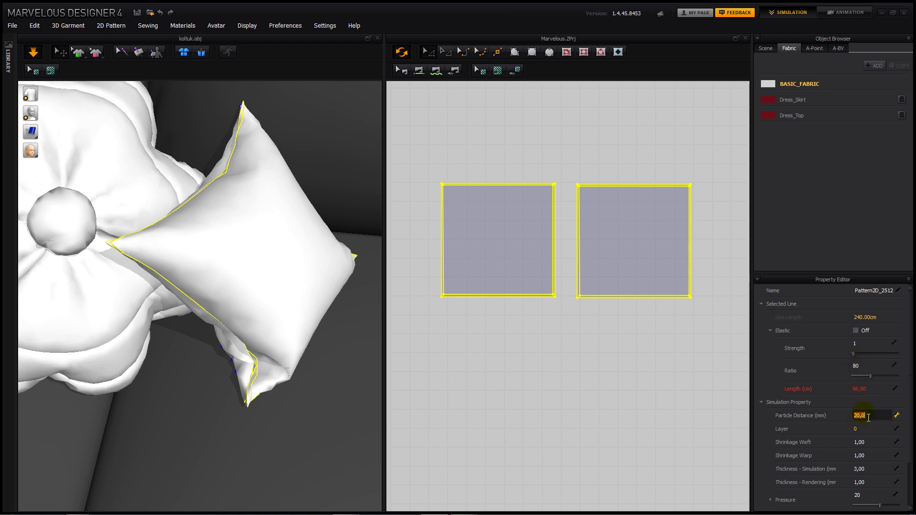
text(15)
key(Return)
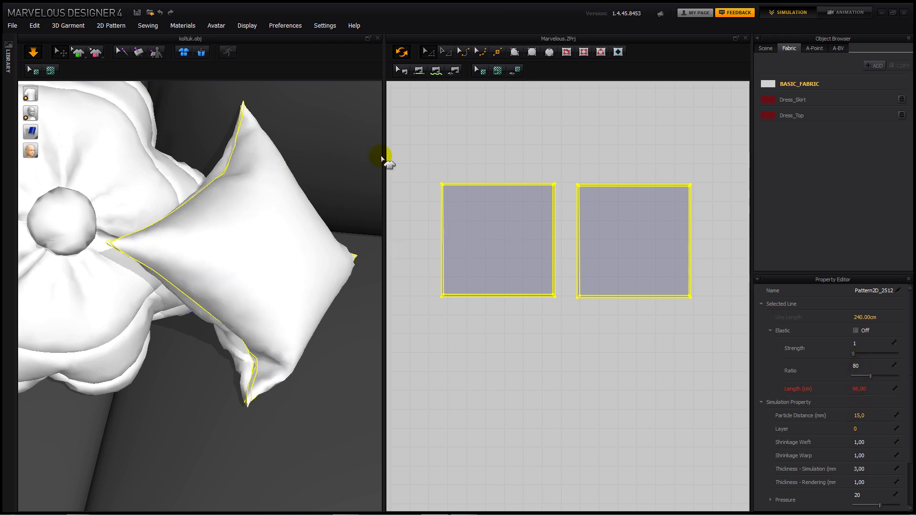
click(445, 136)
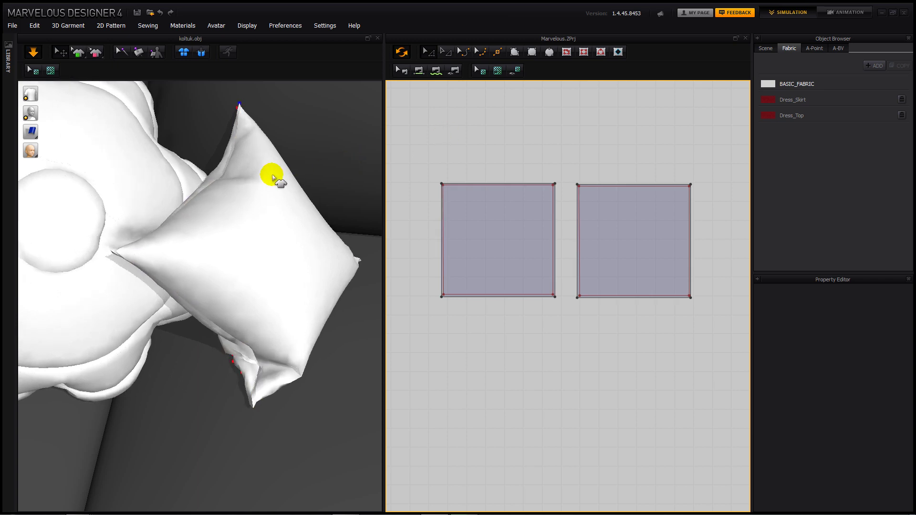
Step: Draw a narrow closed internal strip diagonally across the first panel's upper-left corner, between the inner outline's left and top lines
right_drag(273, 175, 277, 178)
scroll(477, 136, up, 2)
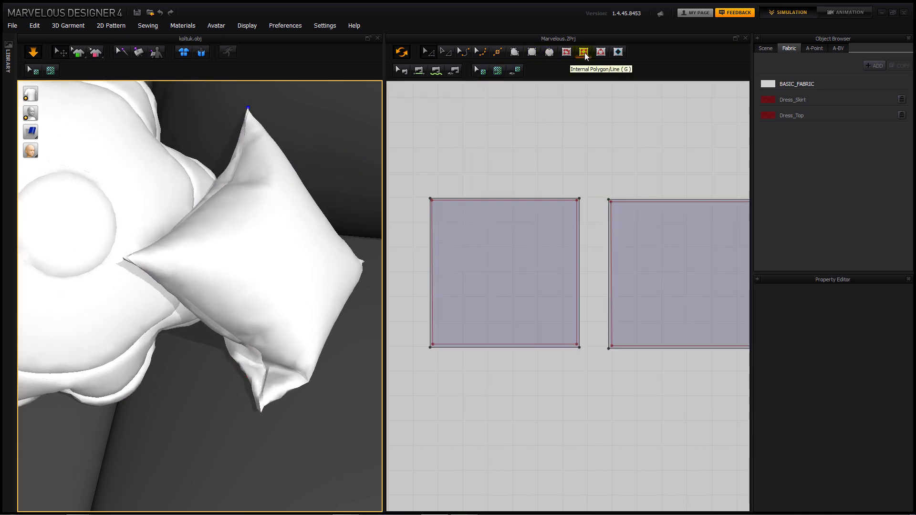
click(567, 52)
scroll(421, 238, up, 3)
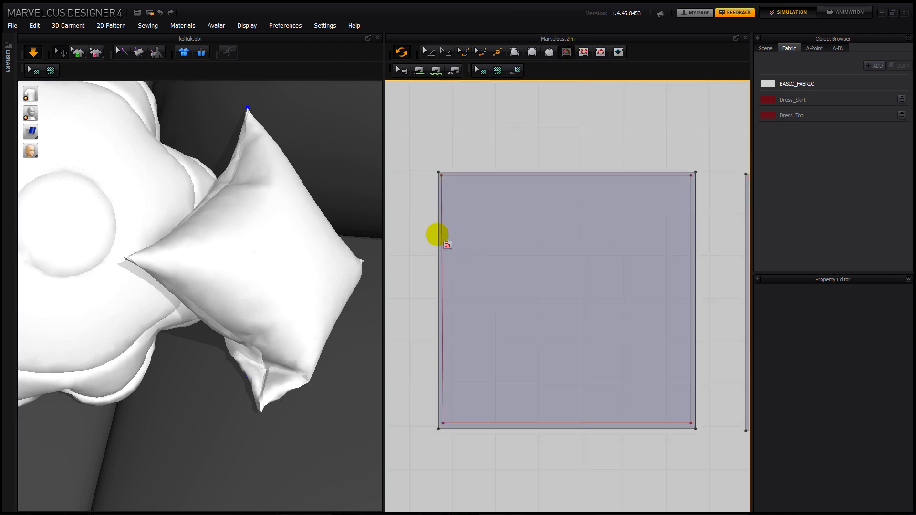
click(444, 267)
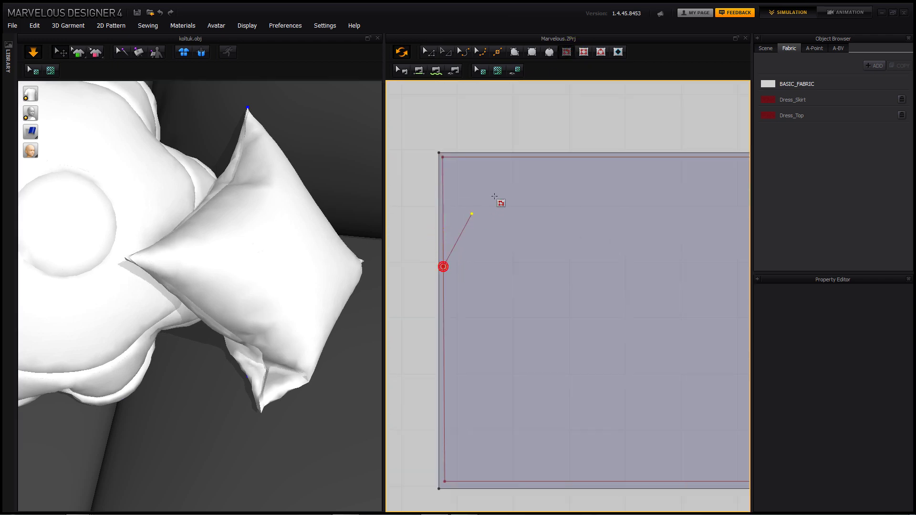
click(524, 158)
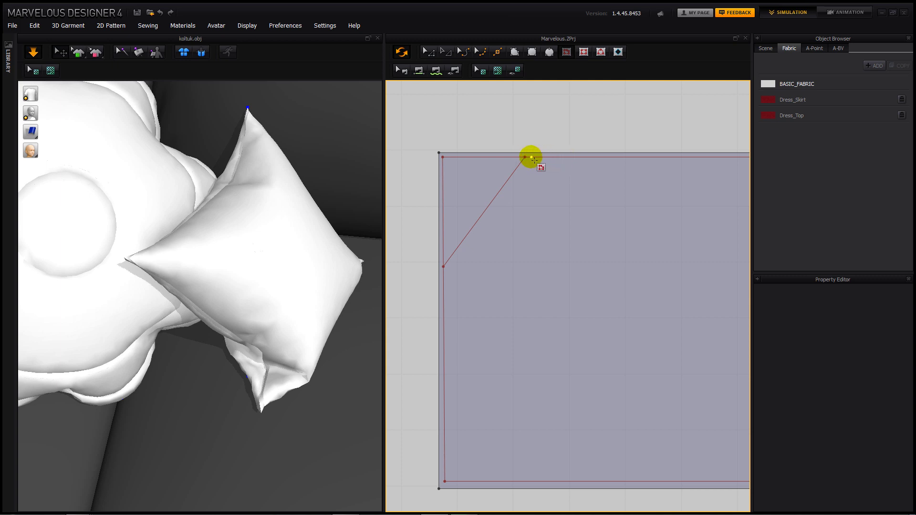
click(532, 158)
click(440, 270)
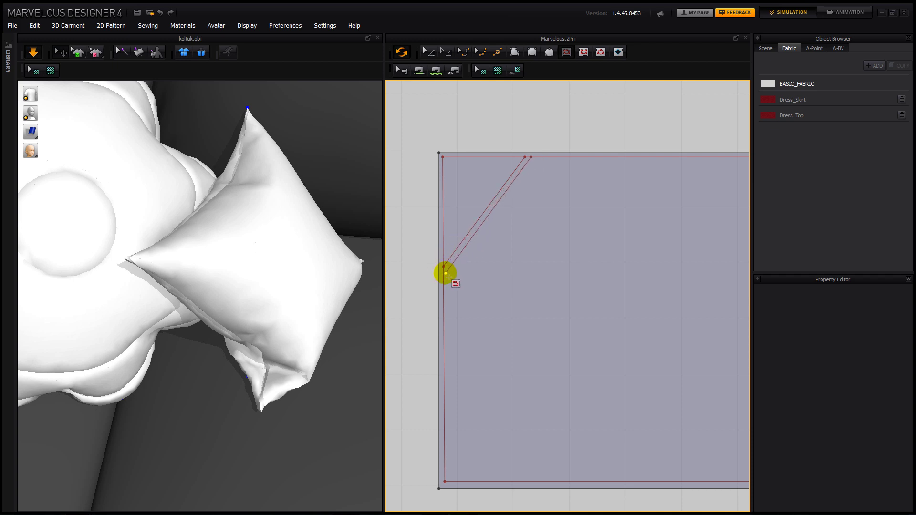
click(444, 268)
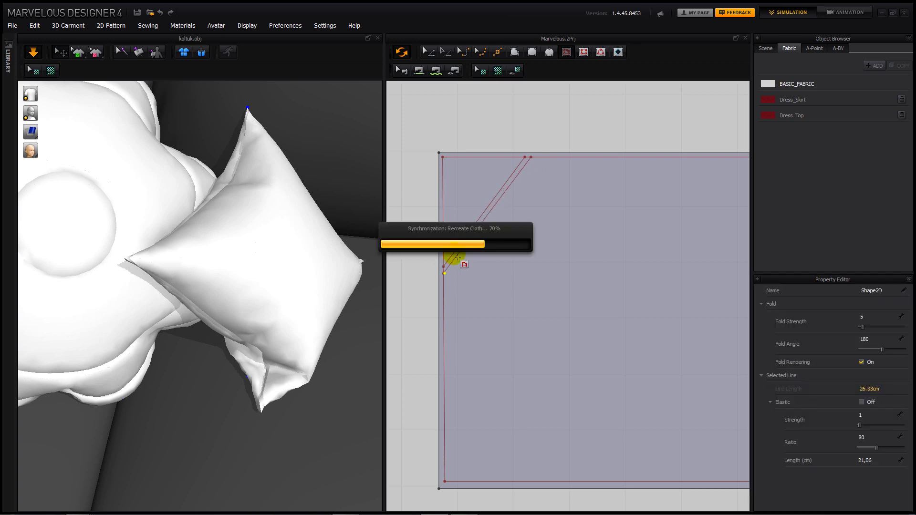
Step: Set the diagonal strip's fold angle to 360 and its fold strength to 10
scroll(470, 251, down, 5)
middle_drag(545, 291, 520, 285)
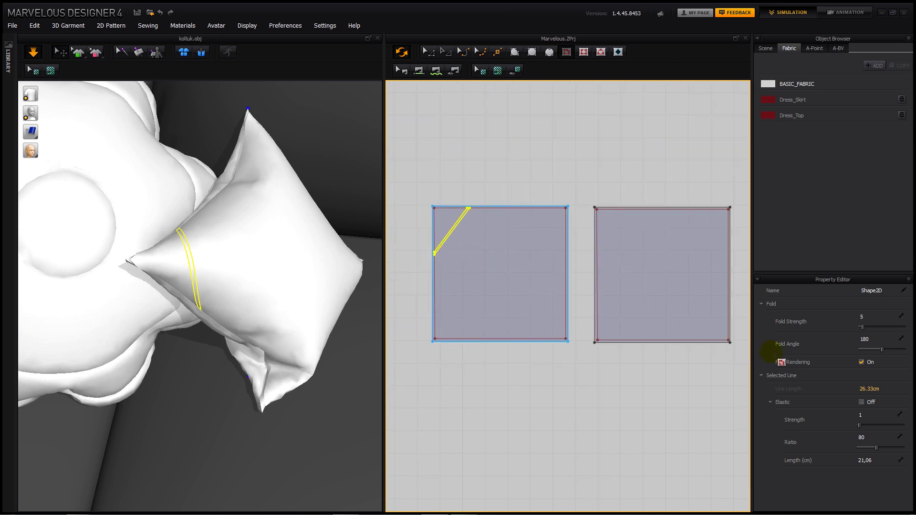
drag(862, 327, 903, 350)
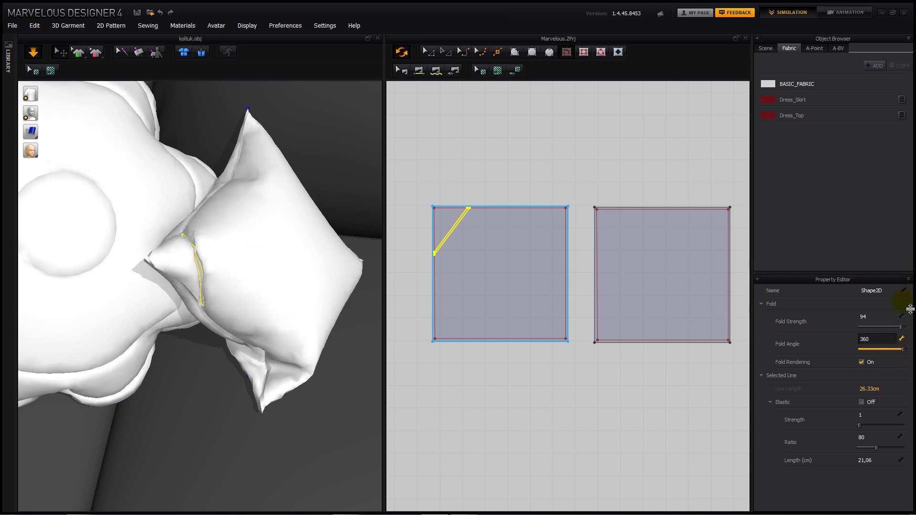
click(897, 327)
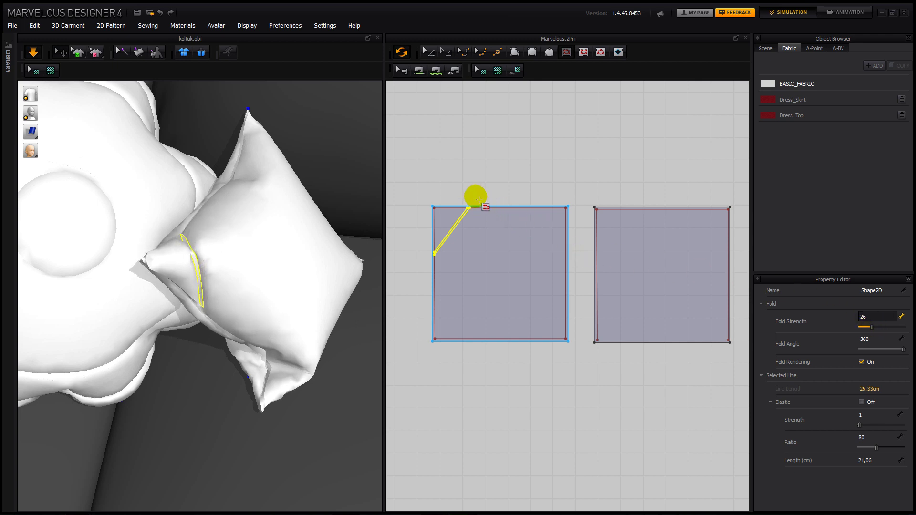
middle_drag(437, 217, 417, 191)
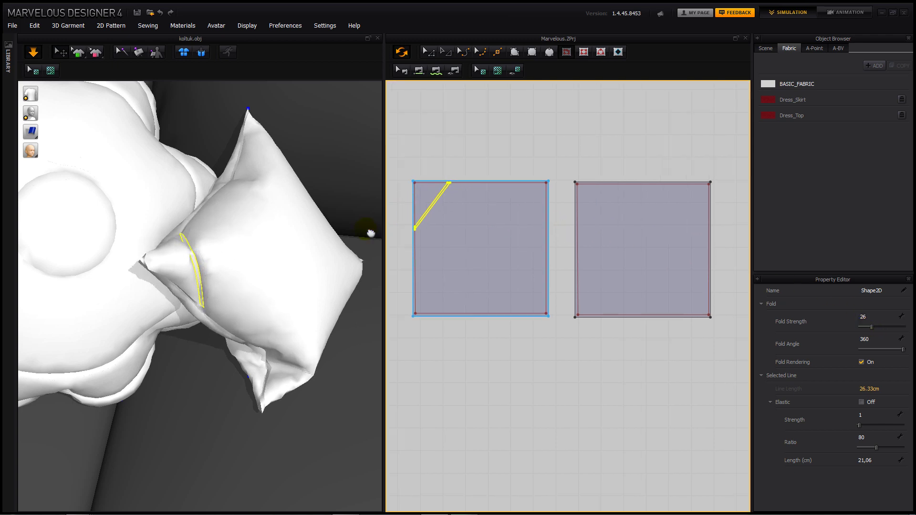
scroll(368, 237, up, 1)
drag(870, 329, 864, 328)
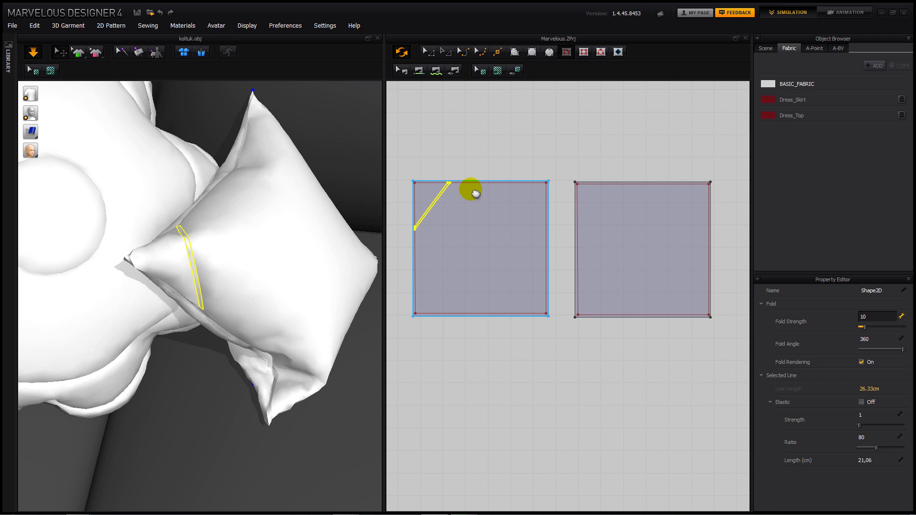
Step: Paste a copy of the diagonal strip into the first panel's lower-right corner, just inside the inner outline
scroll(433, 204, up, 2)
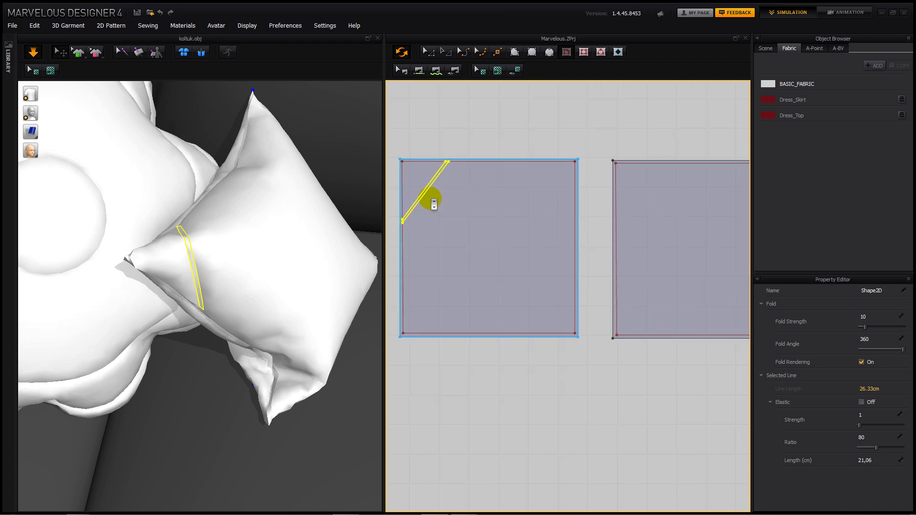
key(ctrl+v)
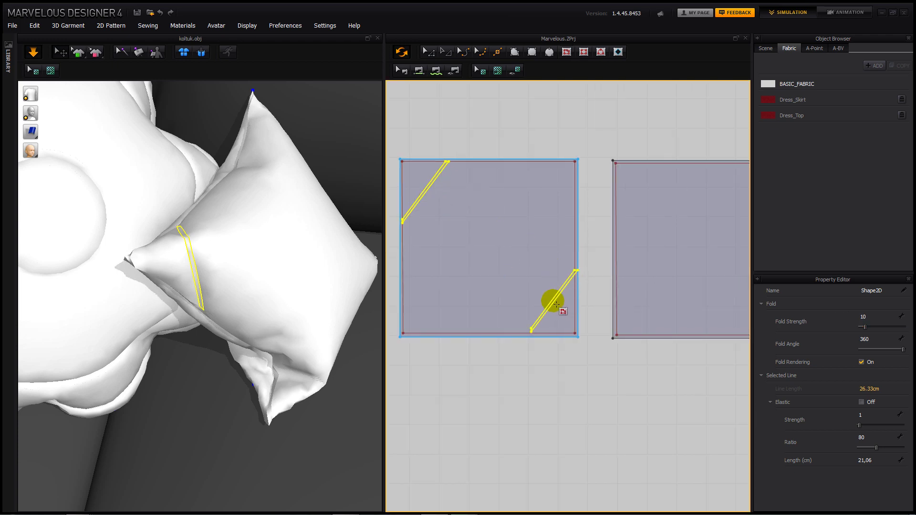
click(551, 301)
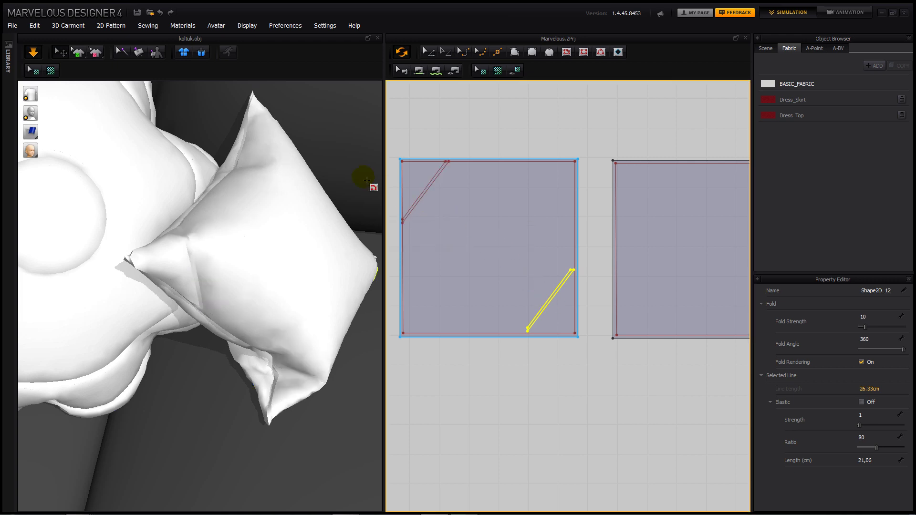
right_drag(356, 260, 310, 306)
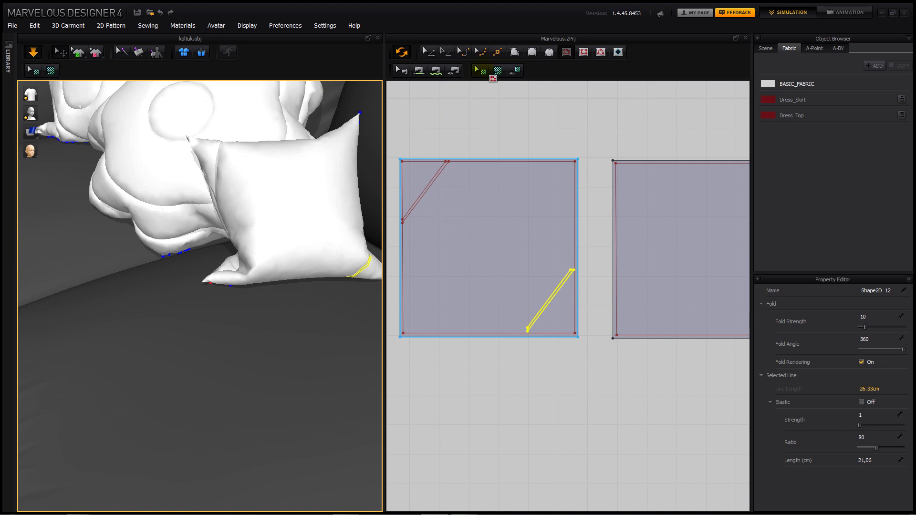
Step: Draw a longer narrow closed internal strip parallel to the upper-left one, running from the inner outline's left line to its top line
click(579, 55)
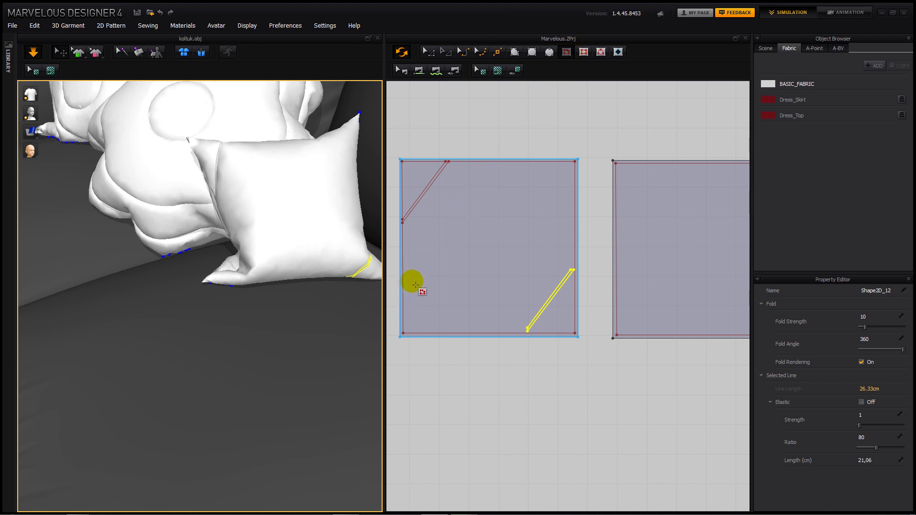
click(403, 302)
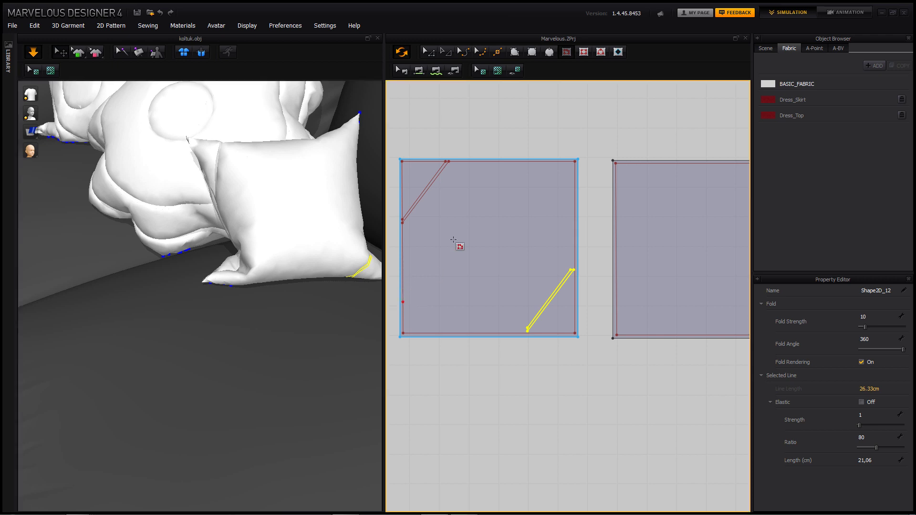
double_click(519, 162)
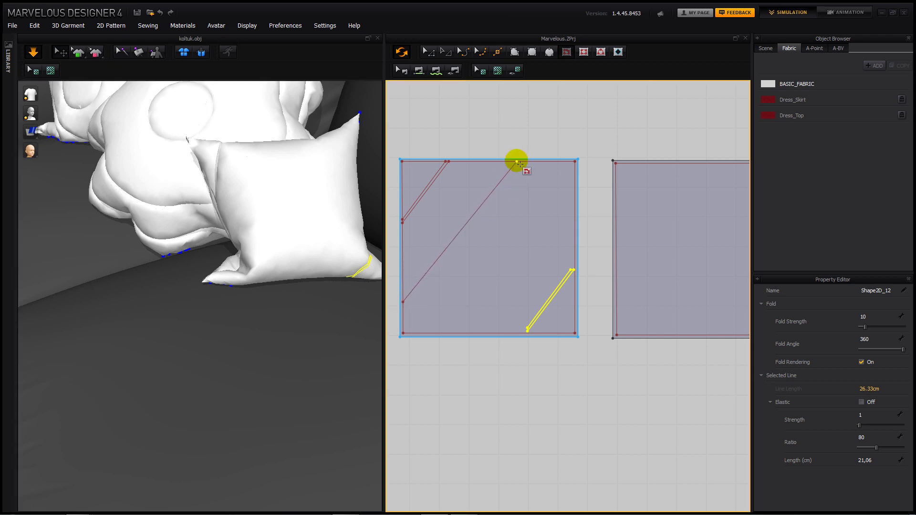
click(518, 162)
double_click(407, 302)
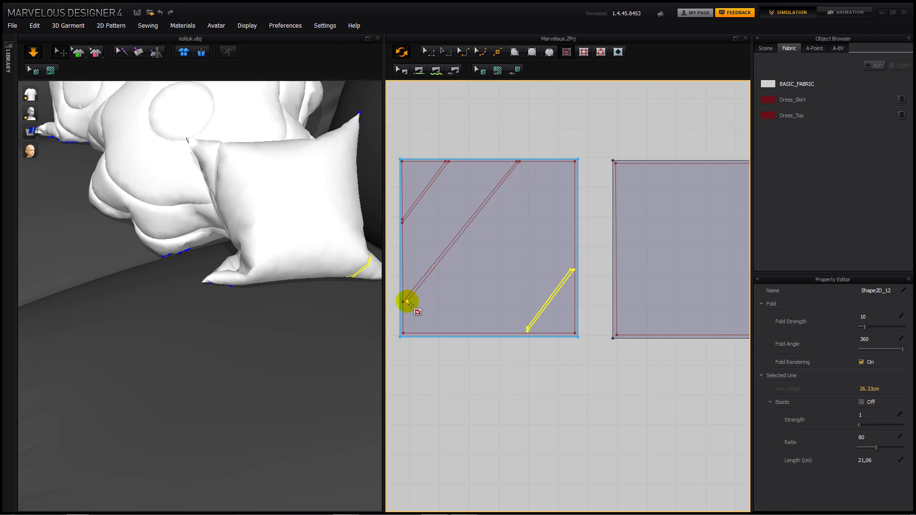
Step: Set the longer diagonal strip's fold angle to 360 and its fold strength to 11
click(436, 262)
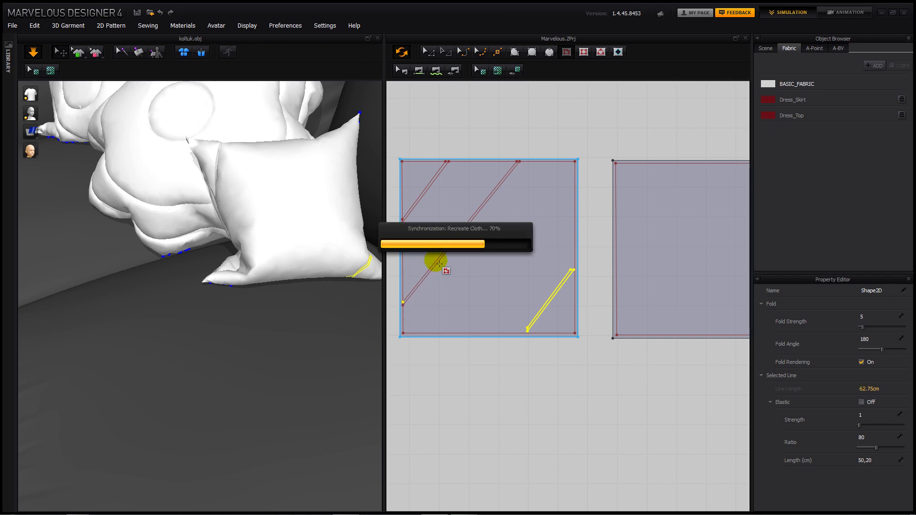
click(451, 235)
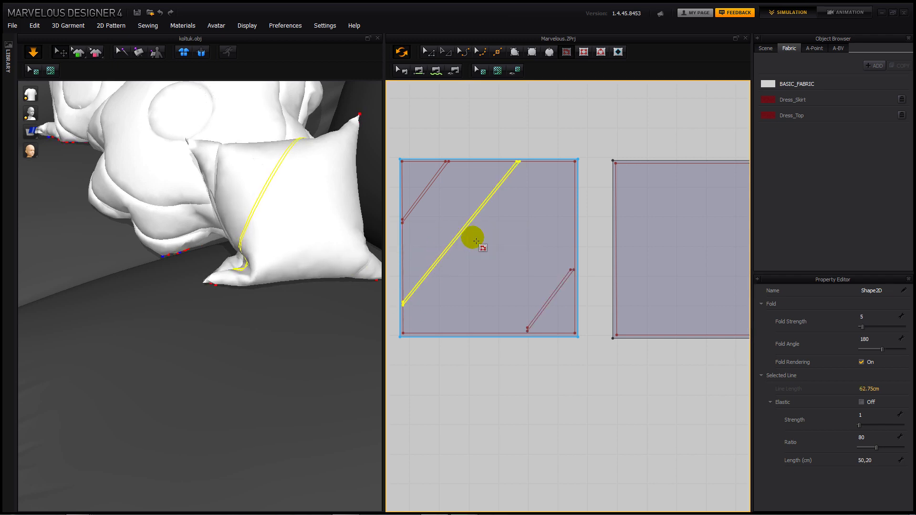
drag(880, 351, 911, 349)
click(863, 327)
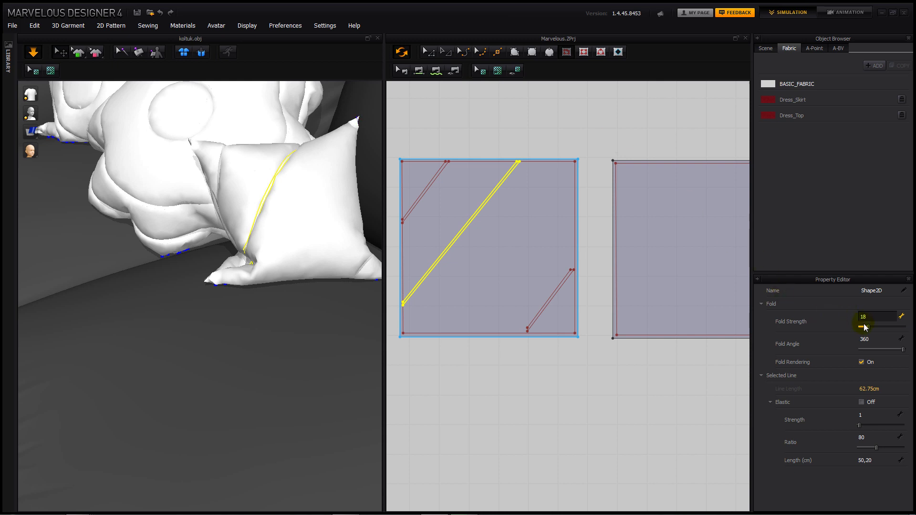
drag(867, 331, 864, 327)
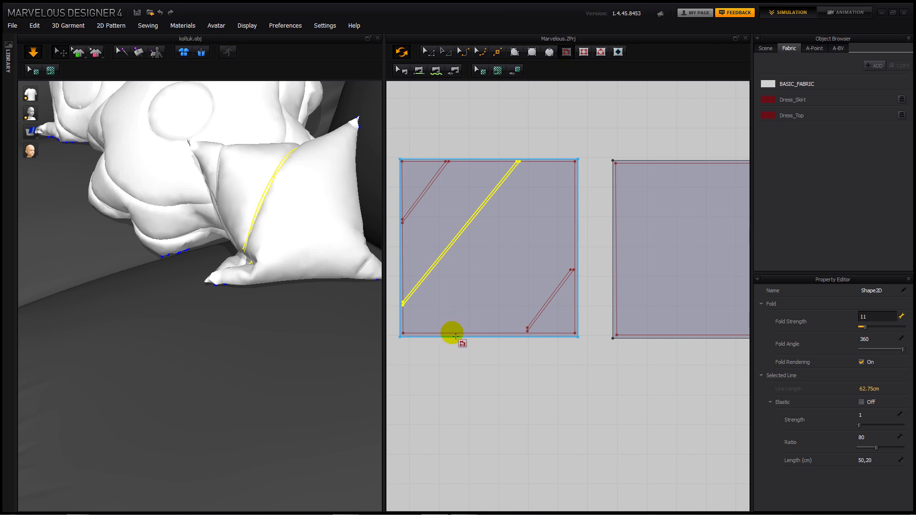
Step: Draw a fourth narrow diagonal strip from the inner outline's bottom line to its right line and set its fold angle to 360
click(452, 333)
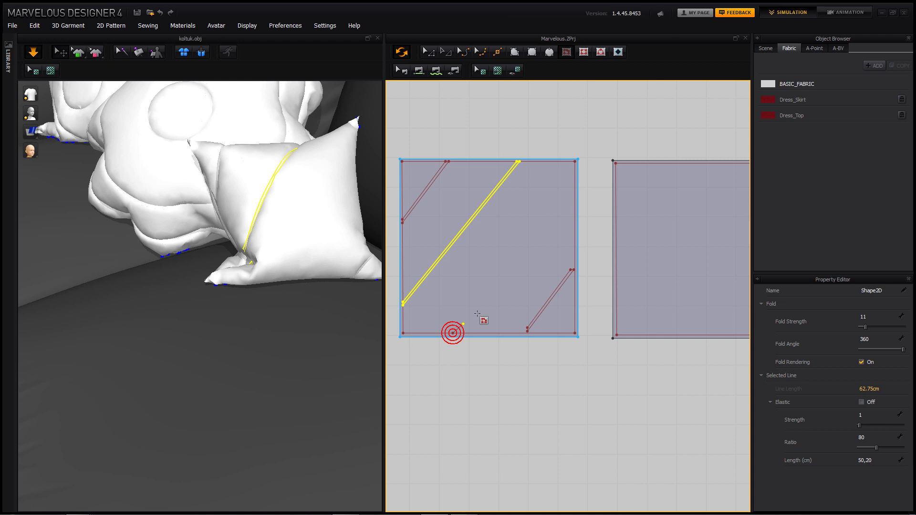
click(575, 180)
click(575, 183)
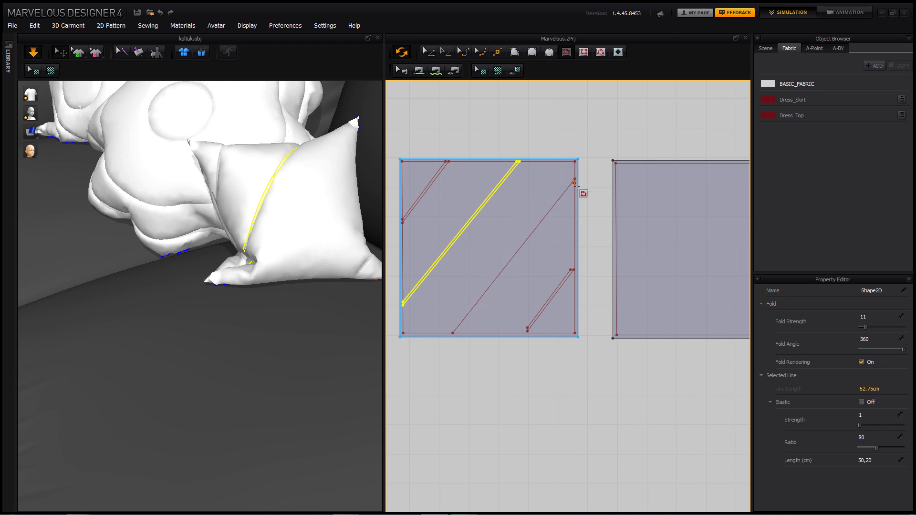
click(456, 334)
click(474, 258)
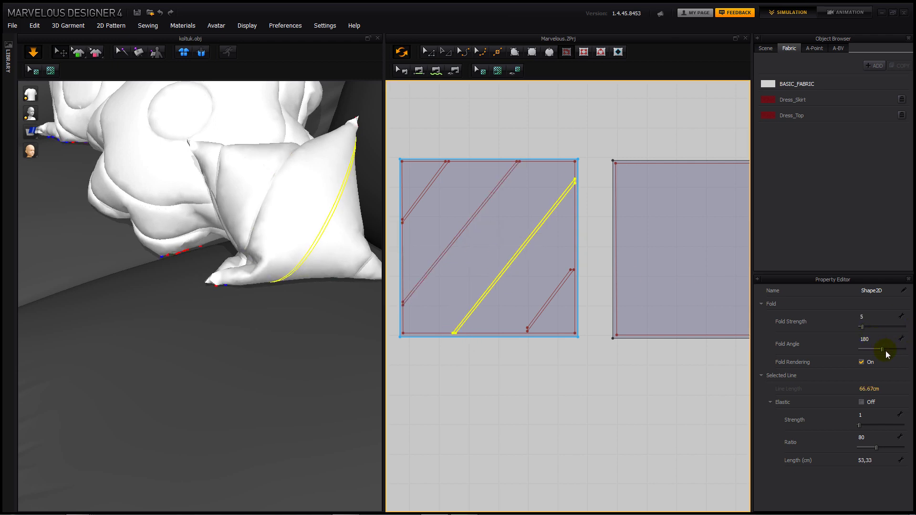
drag(883, 350, 911, 349)
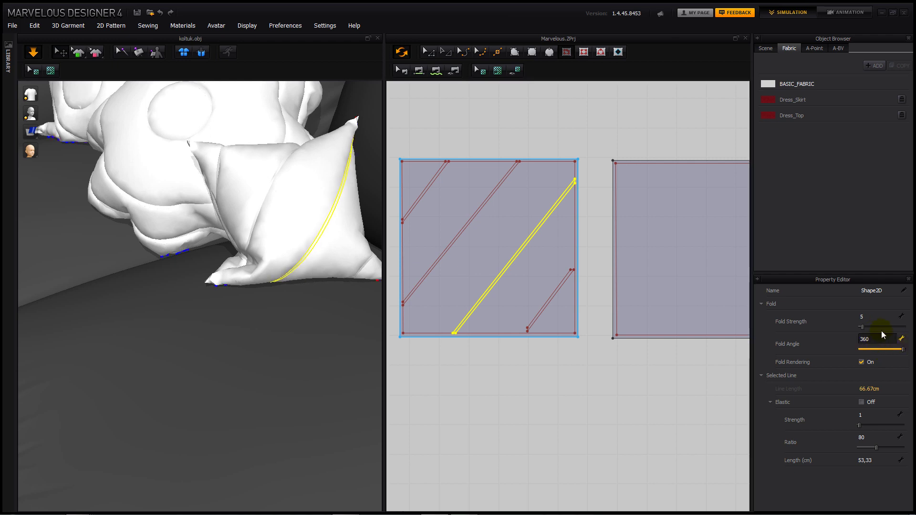
Step: Deselect the strip and inspect the striped pillow among the other pillows across the whole sofa
click(766, 49)
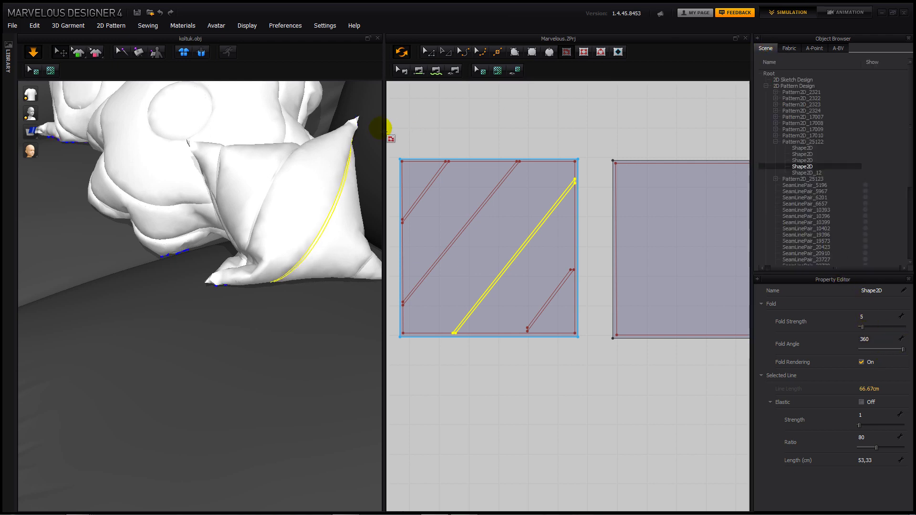
right_drag(343, 153, 333, 167)
scroll(333, 169, down, 5)
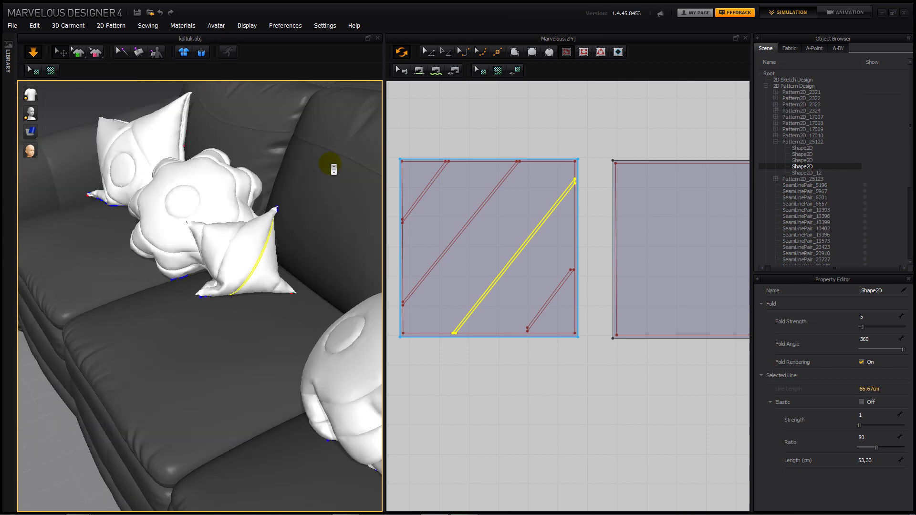
click(313, 145)
scroll(214, 303, up, 2)
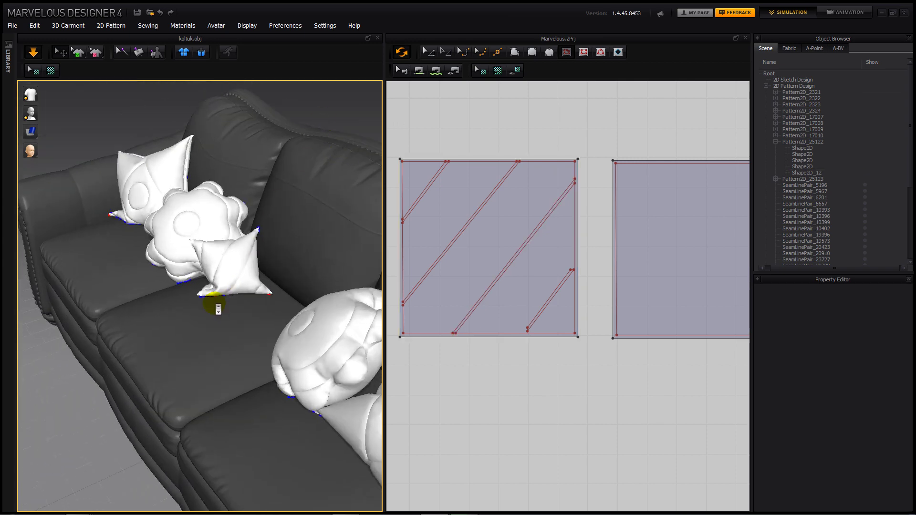
scroll(215, 305, down, 2)
right_drag(216, 308, 344, 254)
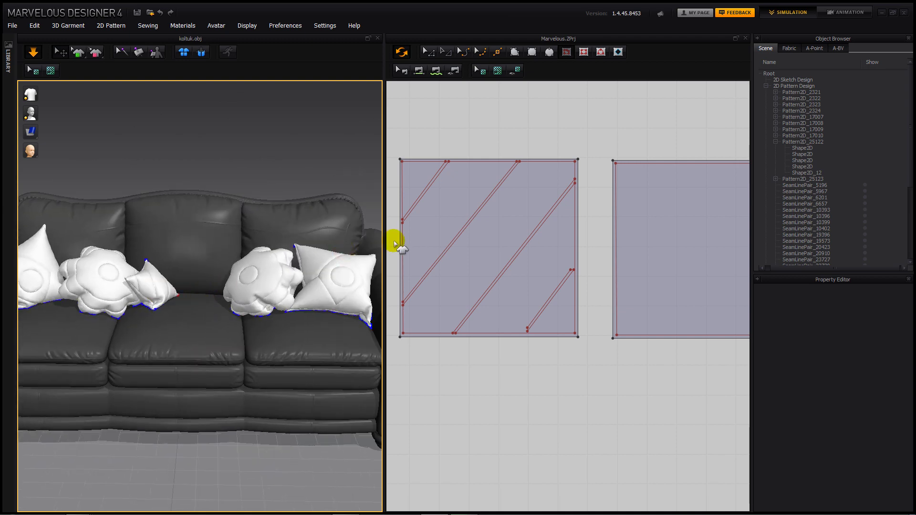
Step: Draw a tall rectangular panel with a perimeter of about 351 cm above the two small pillow panels
scroll(510, 219, down, 3)
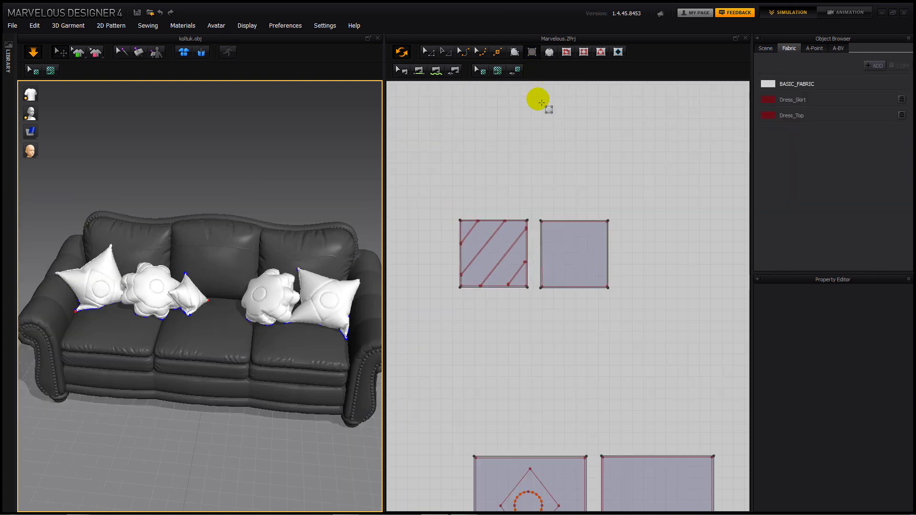
right_drag(511, 205, 534, 271)
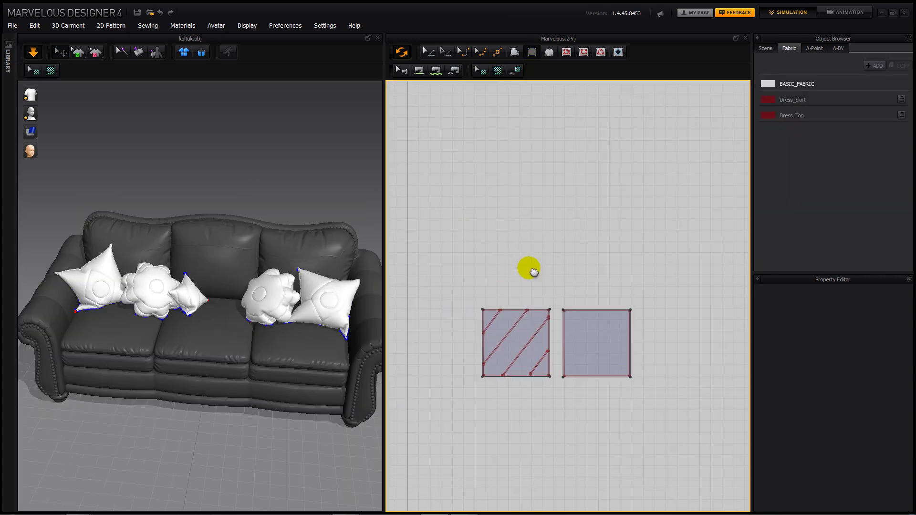
scroll(534, 271, down, 1)
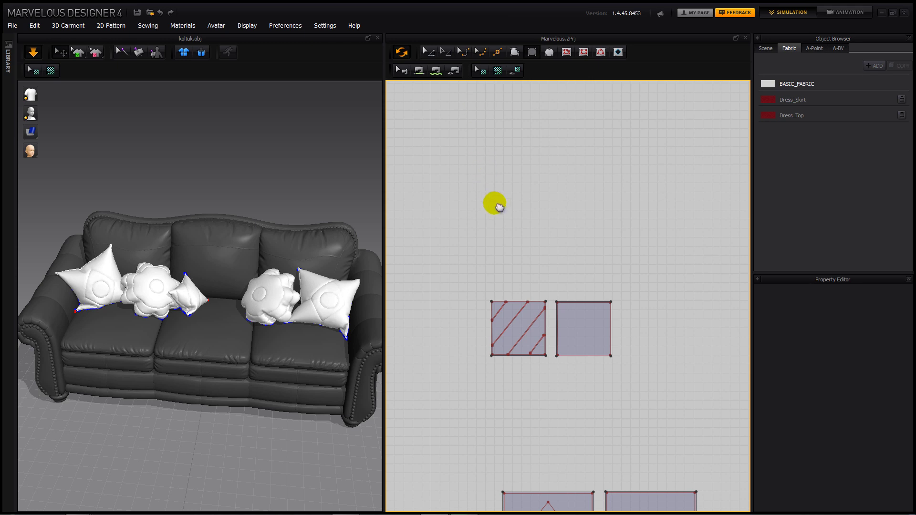
right_drag(496, 205, 512, 190)
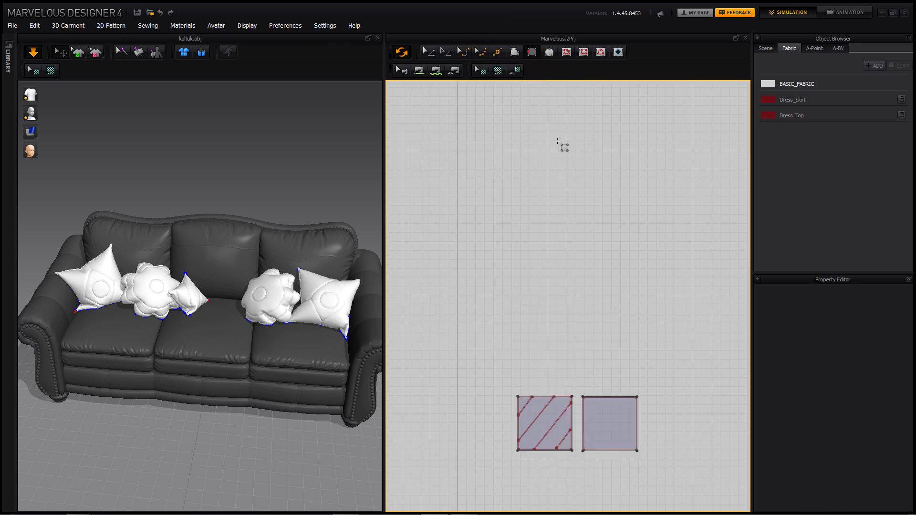
drag(511, 102, 613, 326)
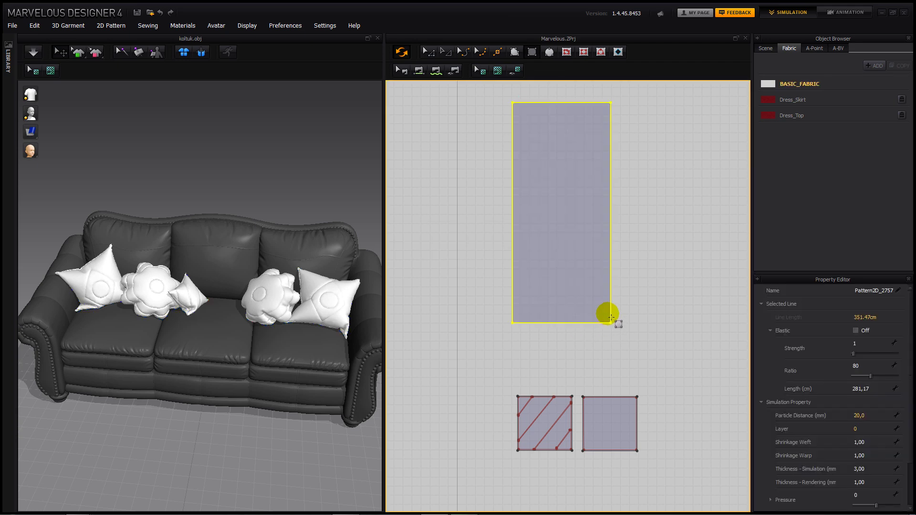
Step: Locate the tall rectangular panel above the sofa in 3D and view both from the front
scroll(609, 313, down, 5)
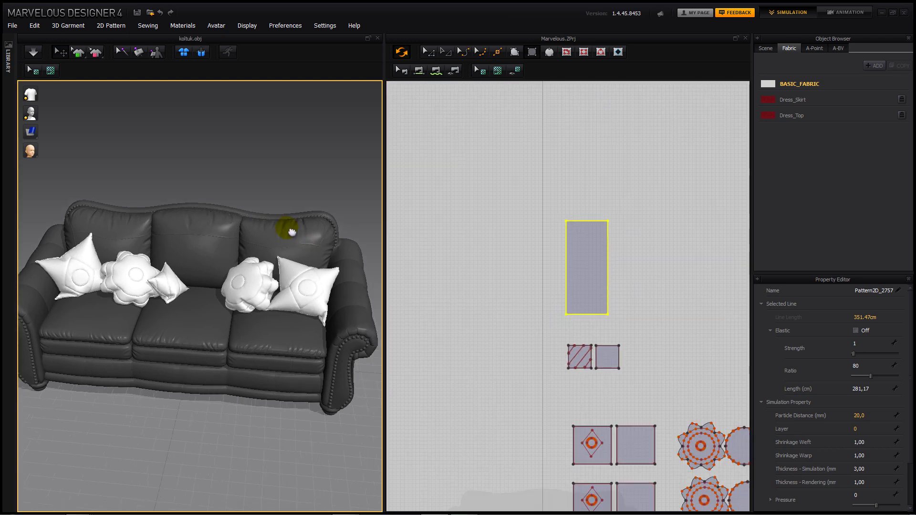
scroll(288, 229, down, 2)
scroll(286, 239, down, 5)
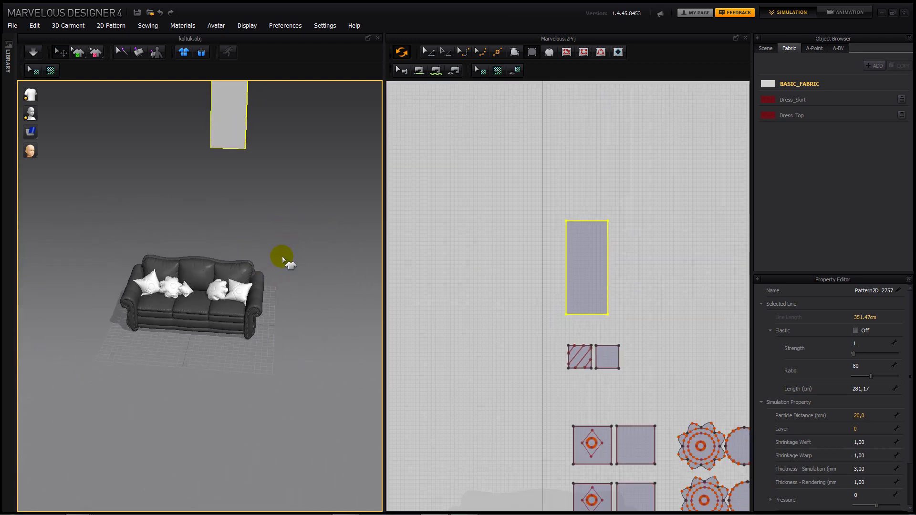
middle_drag(284, 257, 311, 322)
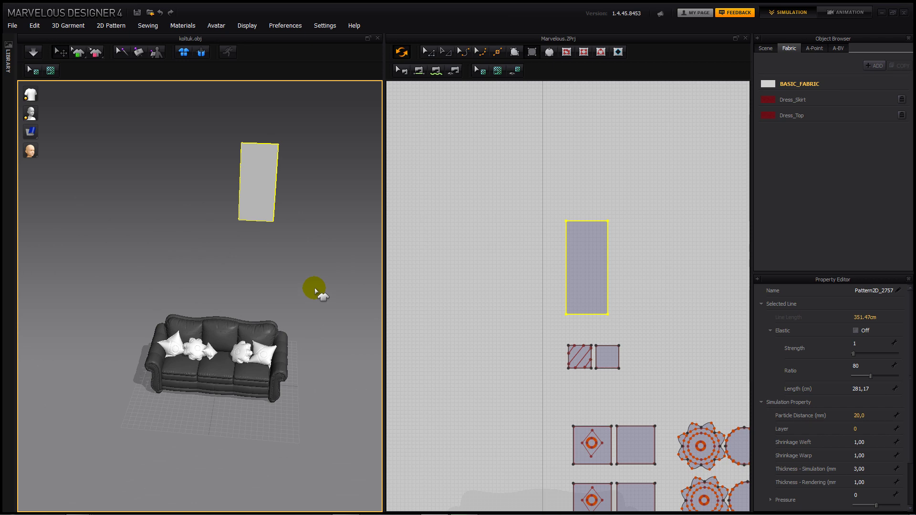
scroll(315, 291, up, 1)
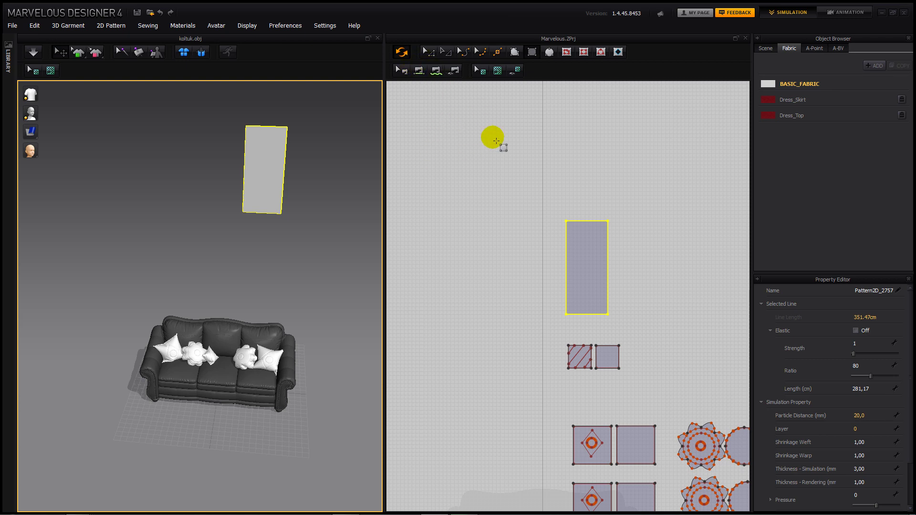
right_click(238, 138)
click(252, 143)
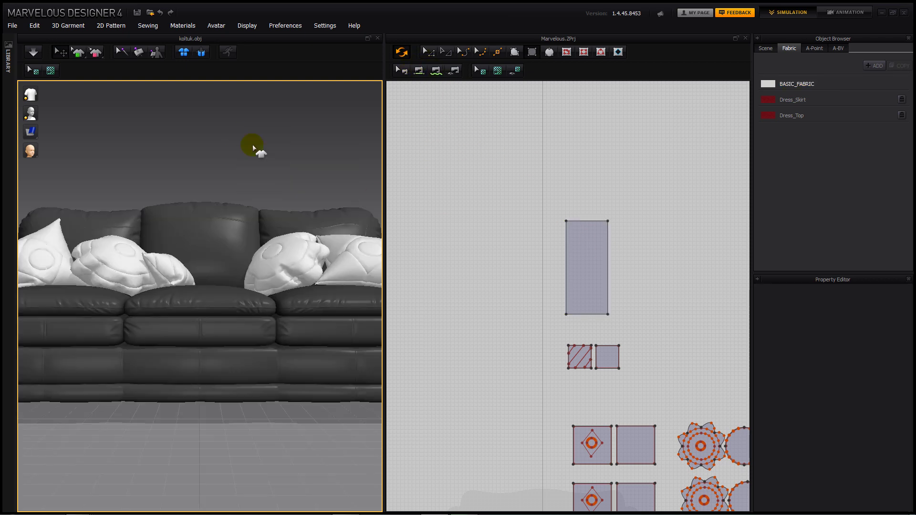
scroll(254, 146, down, 2)
scroll(252, 146, down, 3)
middle_drag(254, 148, 239, 231)
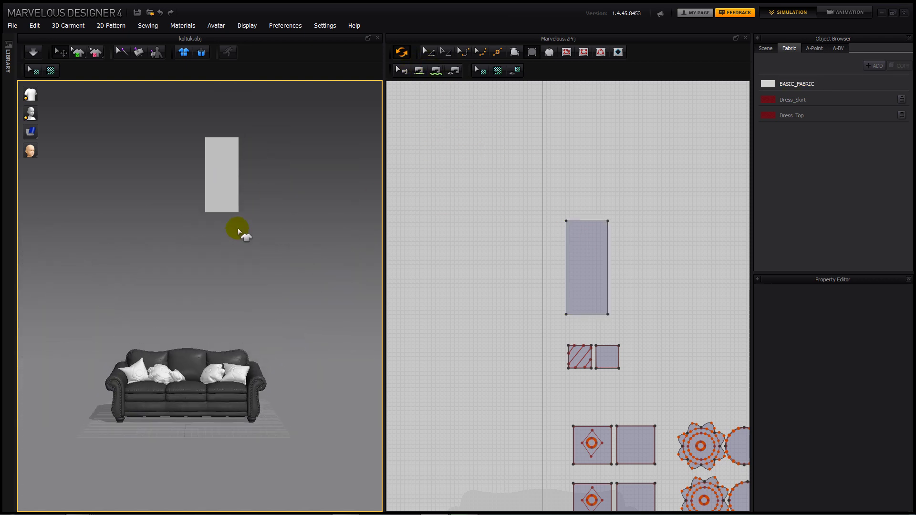
Step: Toggle Double-Sided Surface for the tall rectangular panel in 3D
click(233, 178)
right_click(234, 177)
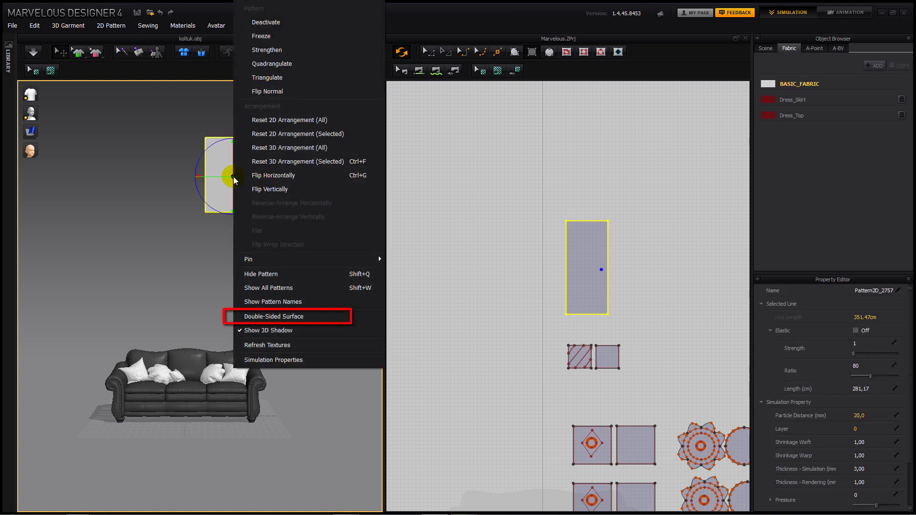
click(298, 318)
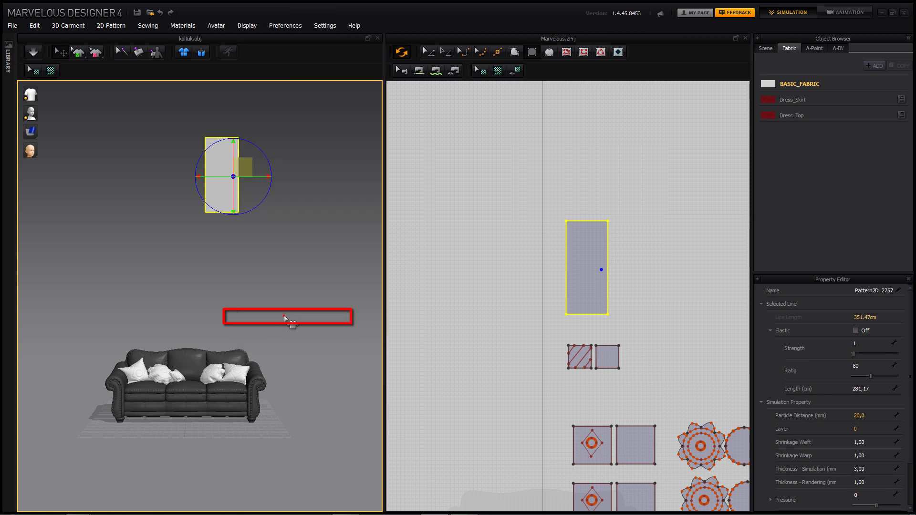
Step: Rotate the tall rectangular panel so it lies at an angle, and lower it toward the sofa
mouse_move(238, 267)
right_down()
mouse_move(393, 266)
mouse_move(506, 290)
mouse_move(376, 326)
mouse_move(229, 316)
mouse_move(261, 311)
mouse_move(263, 287)
right_up()
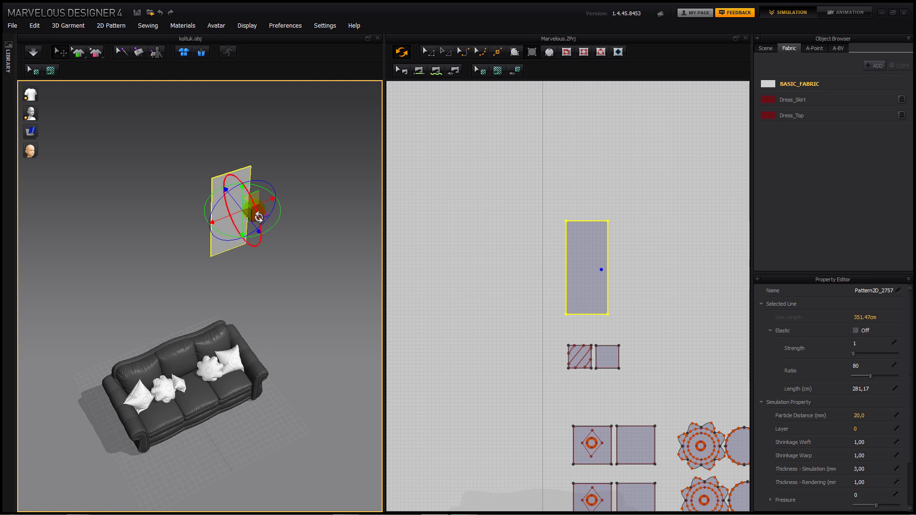
drag(258, 218, 173, 266)
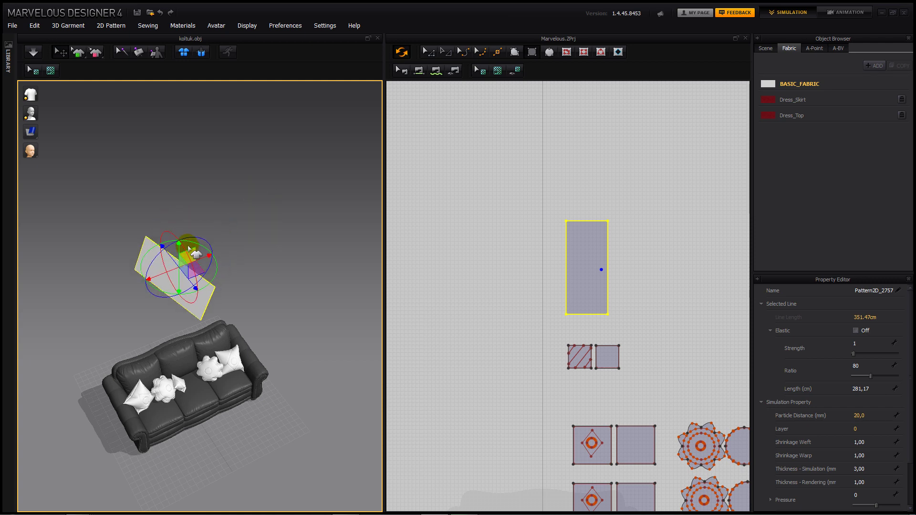
drag(179, 299, 180, 367)
scroll(180, 367, up, 3)
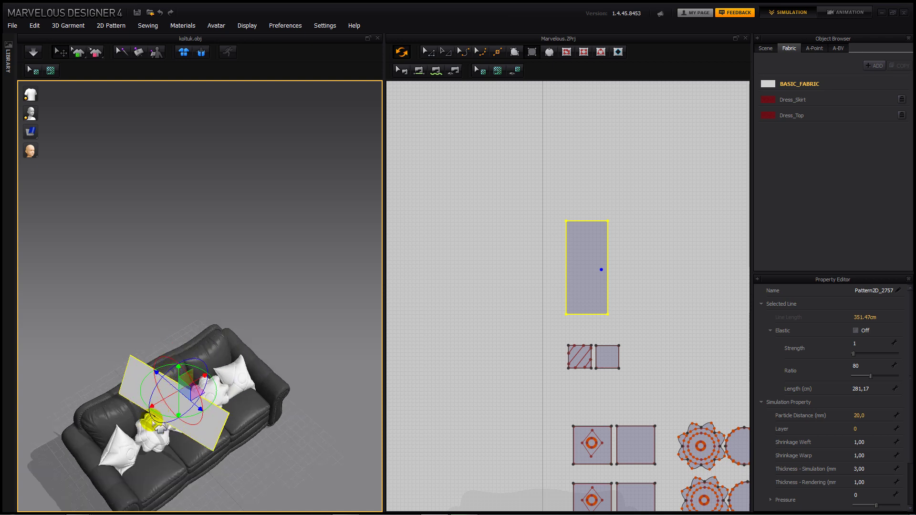
Step: Turn, raise and shift the panel so it hovers tilted above the middle of the sofa's backrest
right_drag(179, 370, 69, 435)
scroll(138, 429, up, 2)
drag(142, 432, 221, 371)
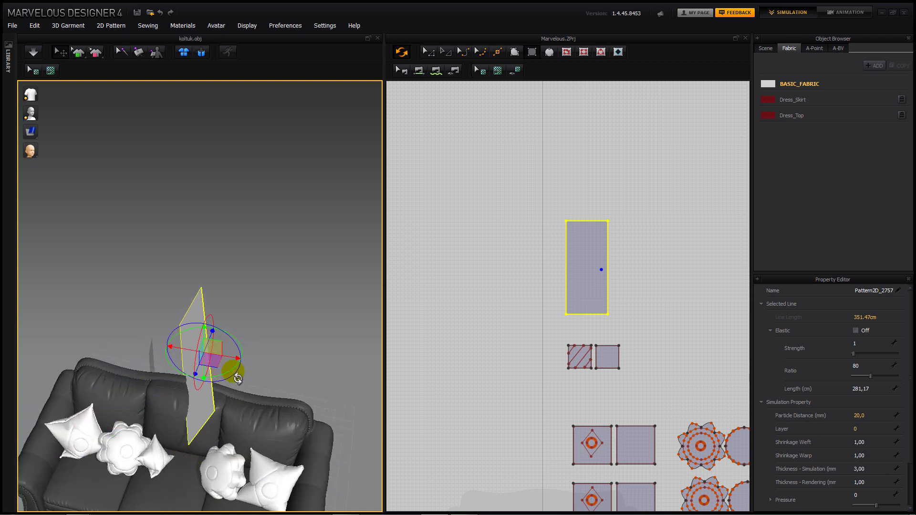
right_drag(235, 374, 300, 347)
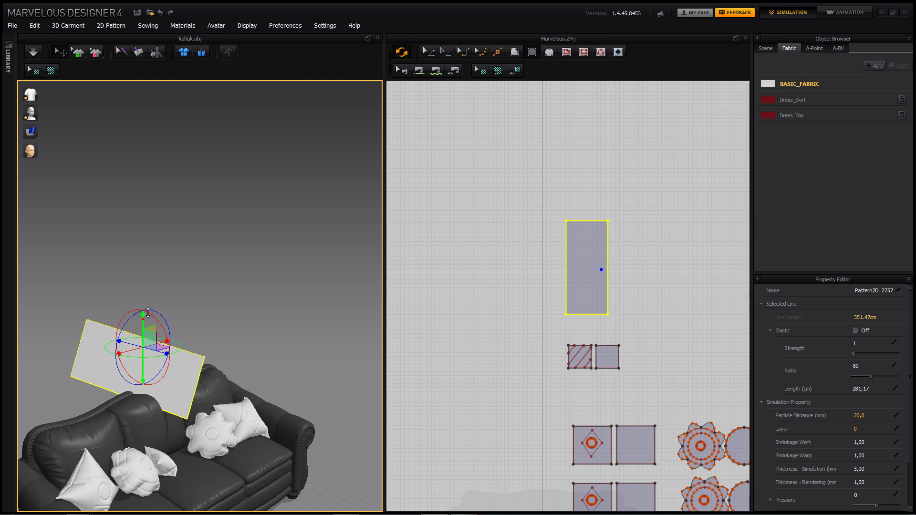
drag(148, 312, 148, 299)
drag(161, 343, 182, 351)
right_drag(169, 366, 148, 372)
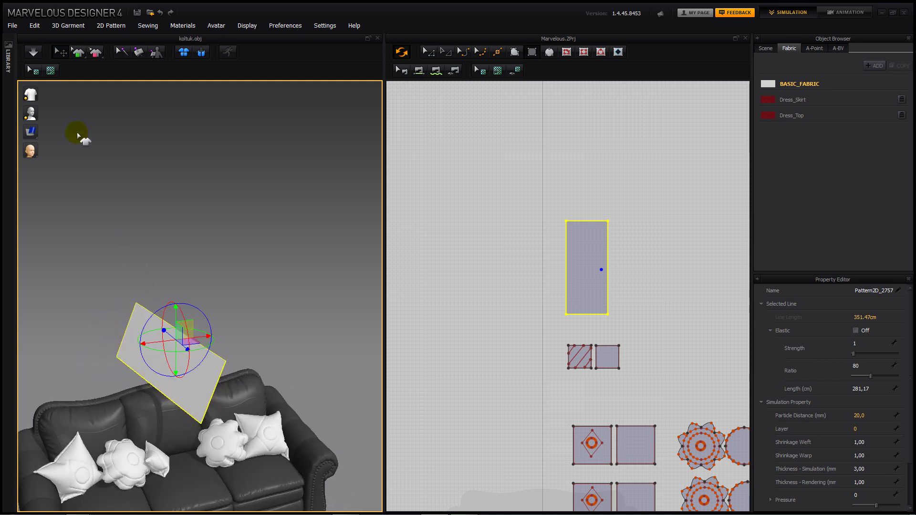
Step: Simulate until the panel falls over the sofa's backrest, stop the simulation and deselect the cloth
click(33, 53)
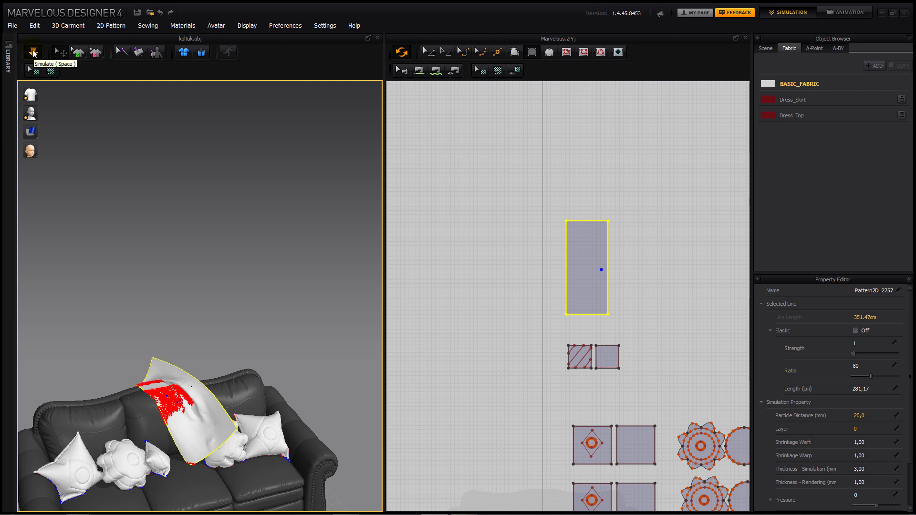
click(34, 52)
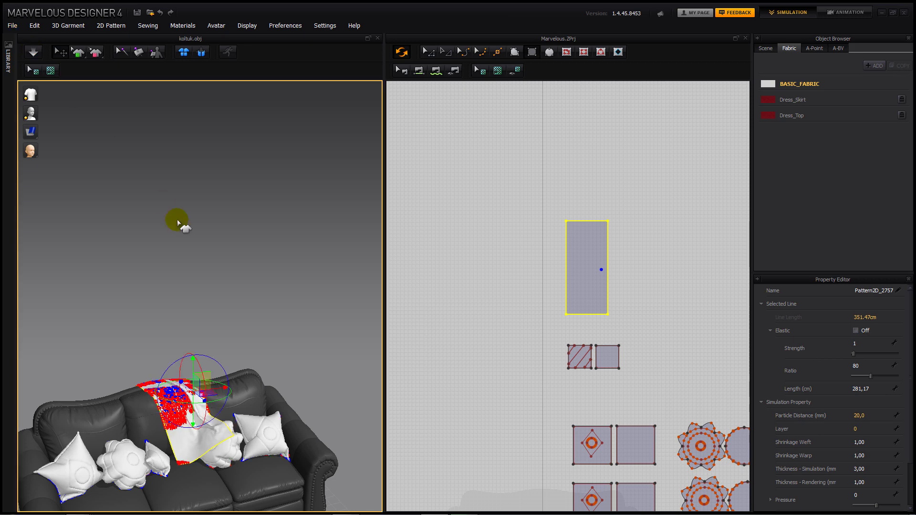
scroll(245, 268, up, 3)
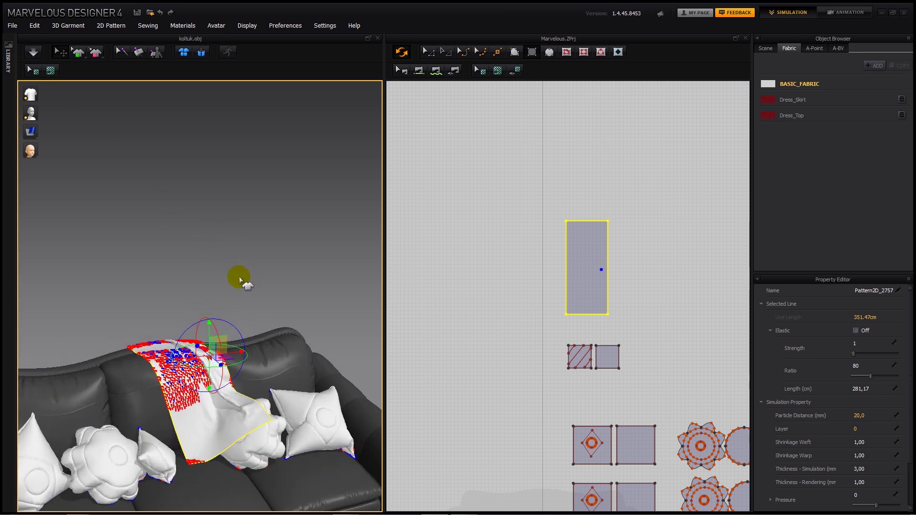
scroll(237, 217, up, 2)
click(239, 221)
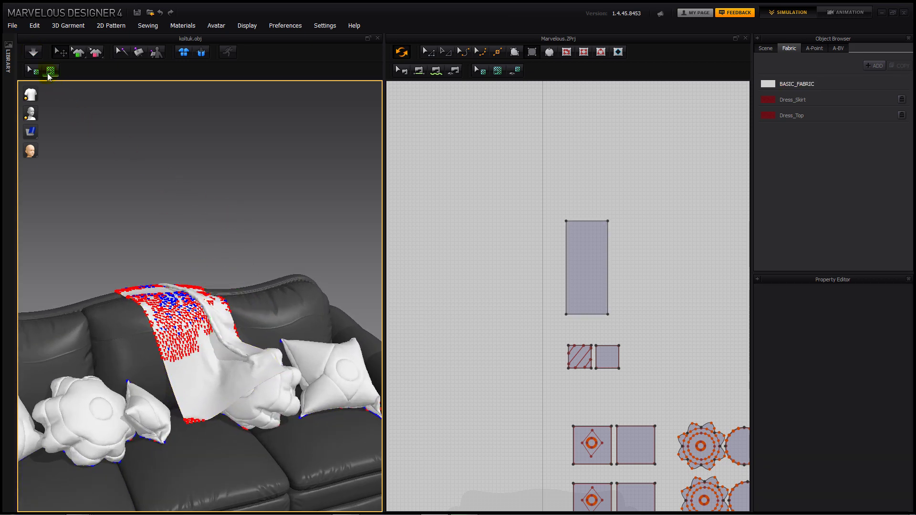
Step: Restart the simulation and set the Particle Distance of the tall rectangular panel to 15 mm
click(33, 53)
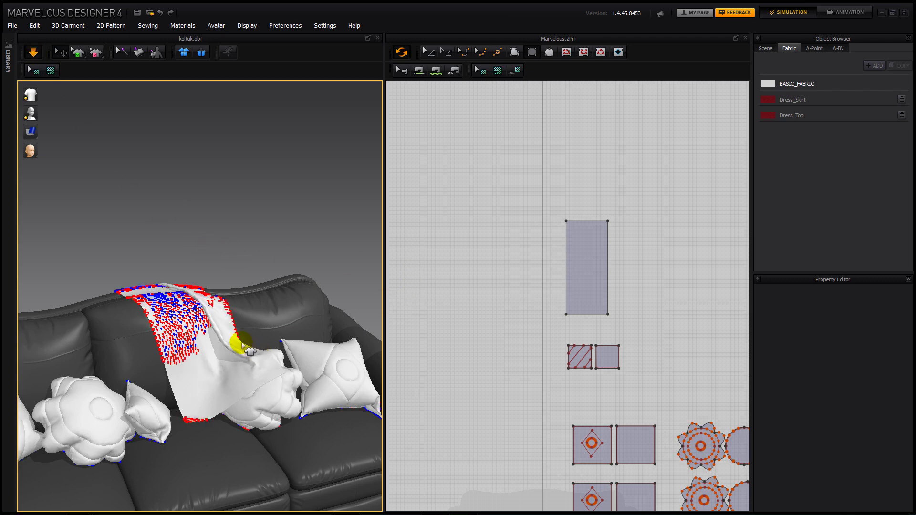
click(428, 52)
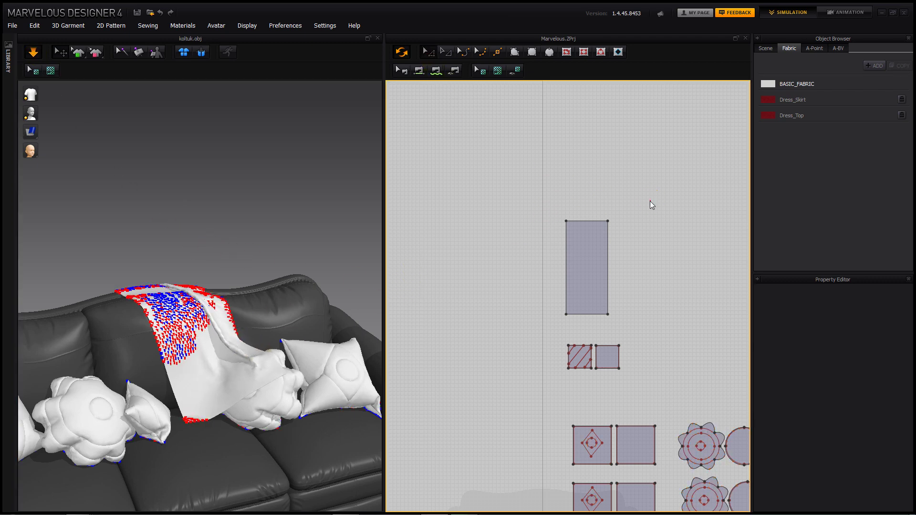
drag(650, 201, 557, 324)
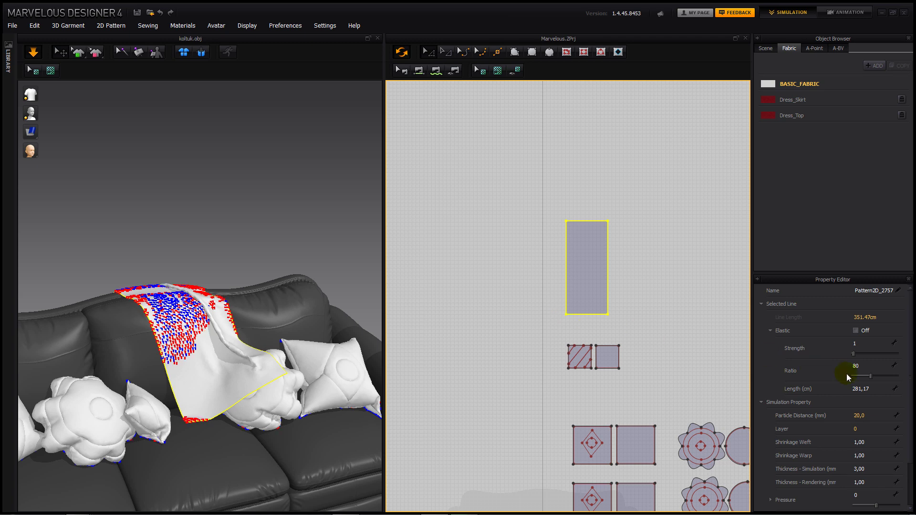
click(876, 420)
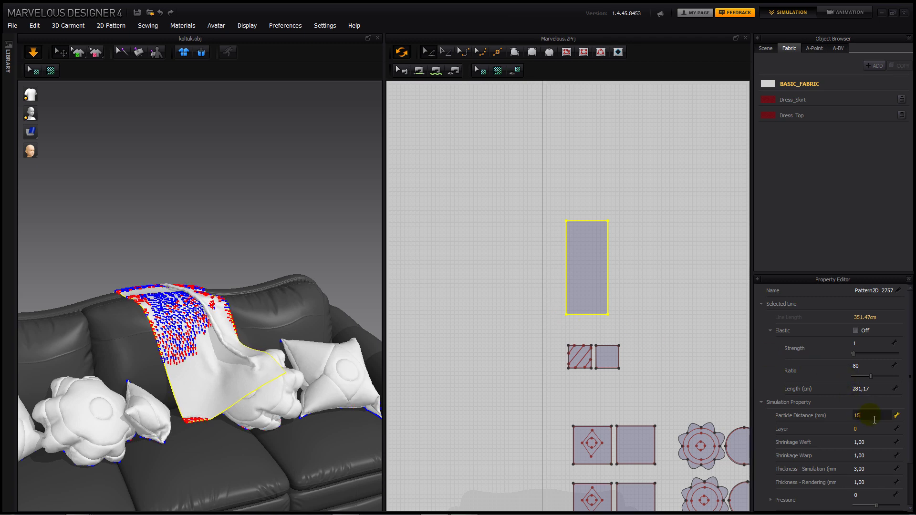
text(15)
key(Return)
Step: Pull the simulating cloth's lower corner off the adjacent flower pillow so it hangs folded over the backrest
drag(318, 350, 282, 351)
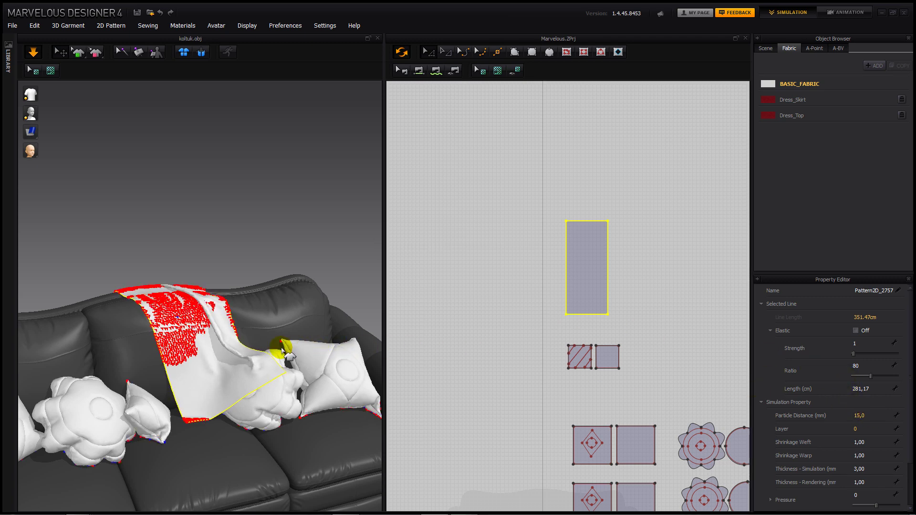
middle_drag(247, 356, 241, 310)
scroll(240, 308, up, 4)
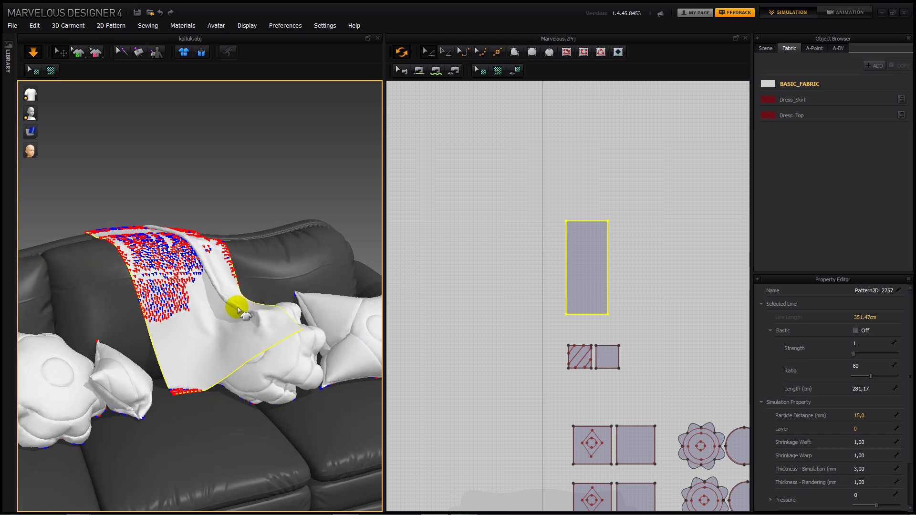
mouse_move(245, 319)
mouse_down()
mouse_move(292, 331)
mouse_move(213, 258)
mouse_move(310, 329)
mouse_move(247, 314)
mouse_up()
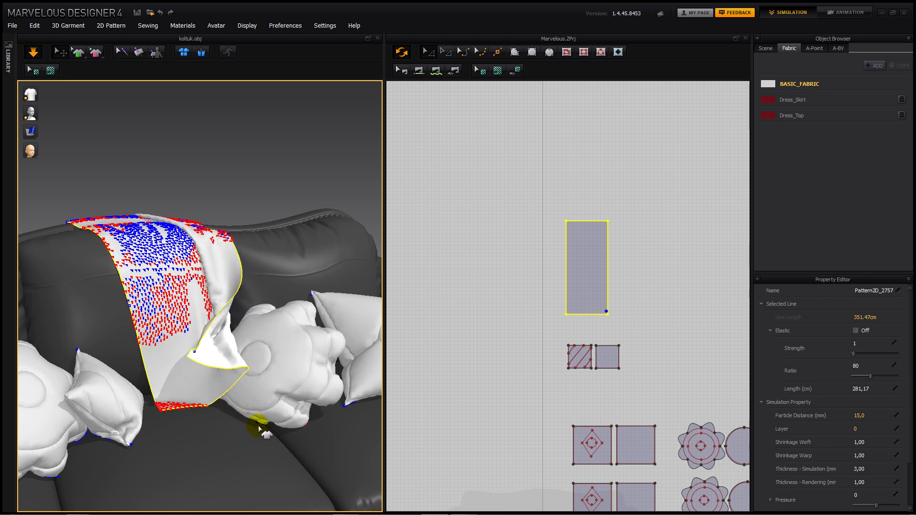
scroll(275, 435, down, 10)
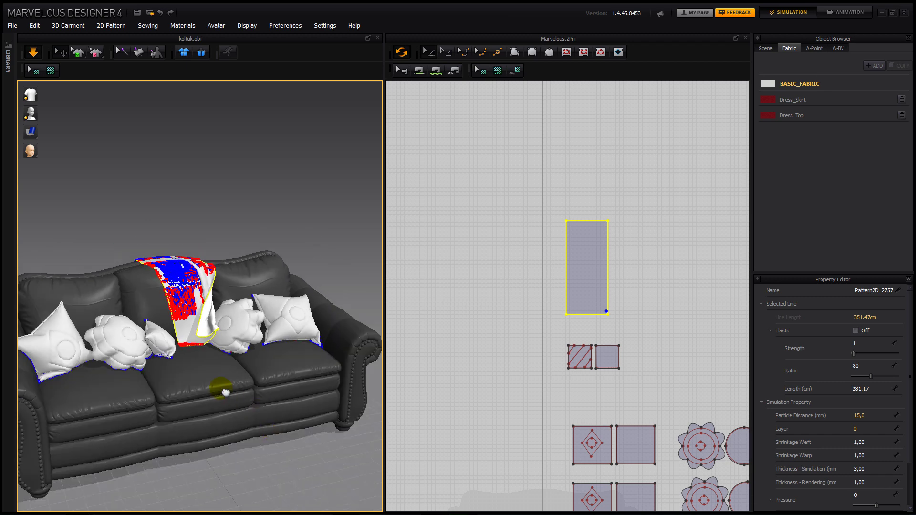
middle_drag(225, 392, 236, 406)
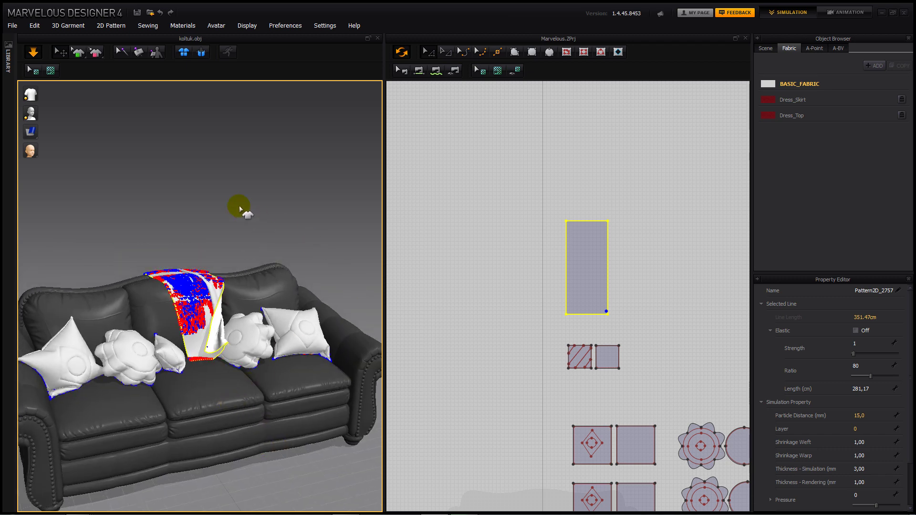
scroll(210, 239, up, 5)
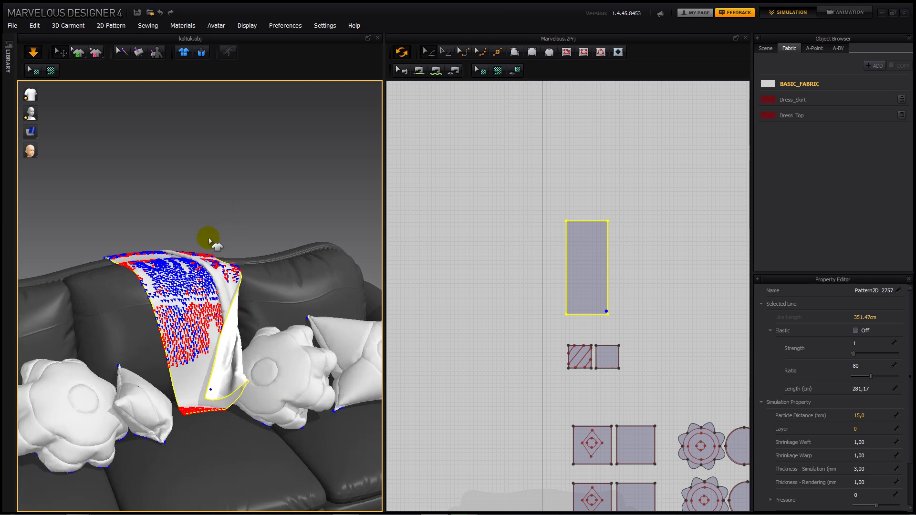
scroll(210, 240, up, 2)
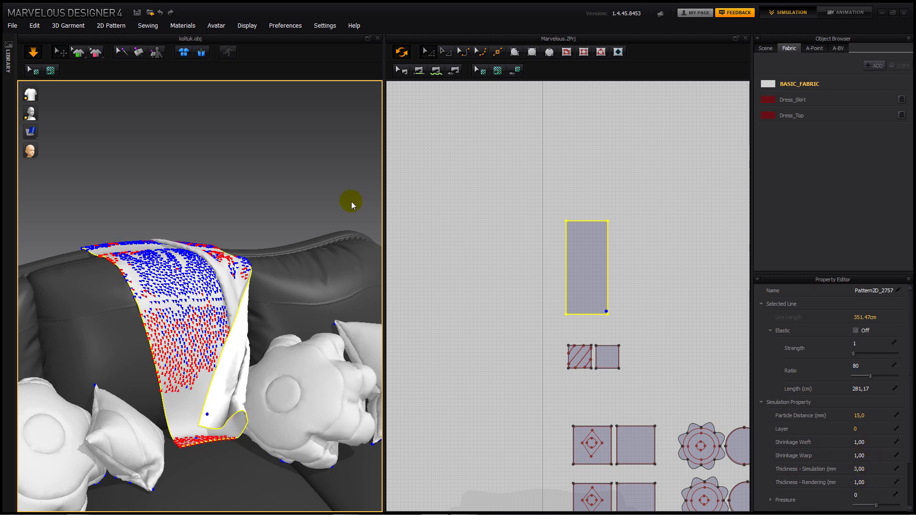
Step: Stop the simulation, select the flower pillow next to the draped cloth and run the simulation again
click(313, 198)
scroll(315, 199, down, 4)
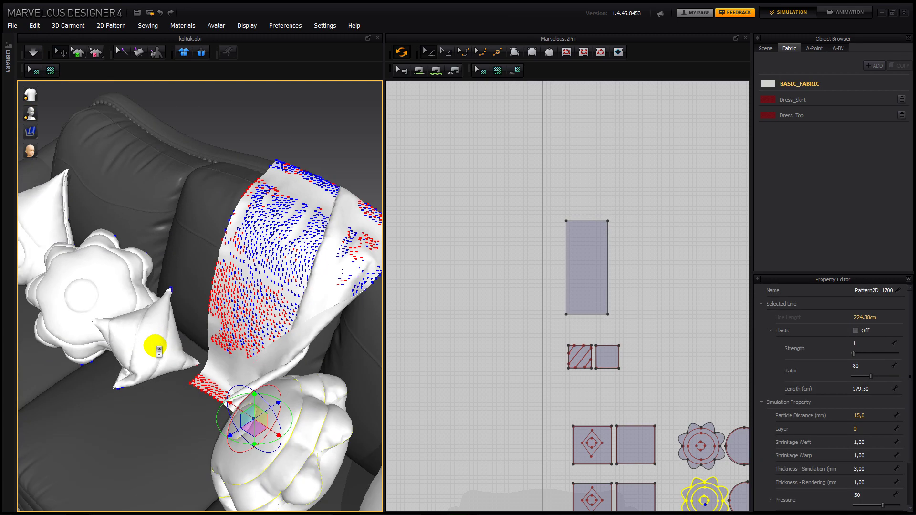
scroll(155, 345, down, 2)
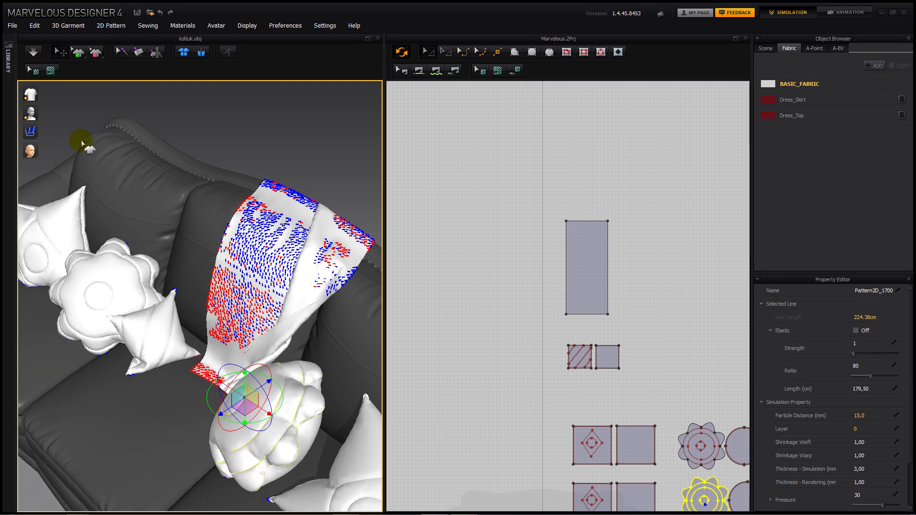
right_drag(273, 293, 139, 164)
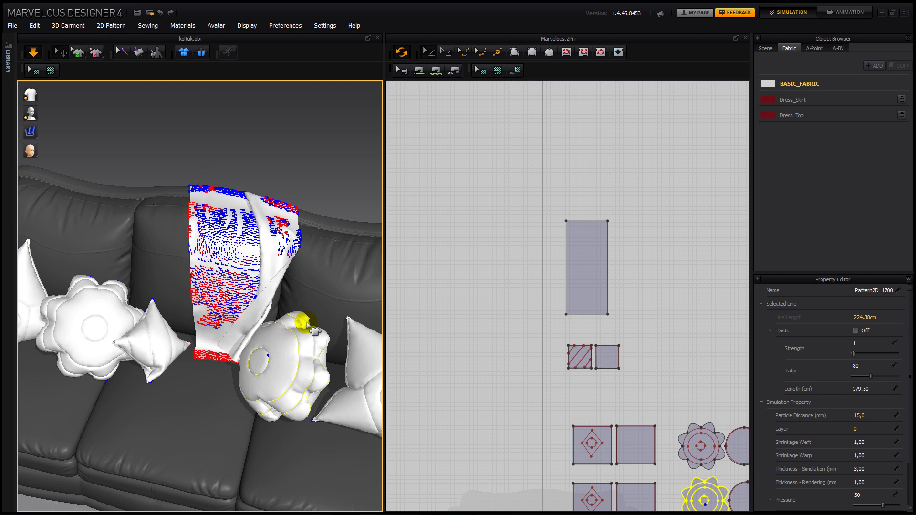
Step: Select both pattern pieces of the lower flower pillow and pull the pillow away from the draped cloth while simulating
right_drag(474, 311, 417, 231)
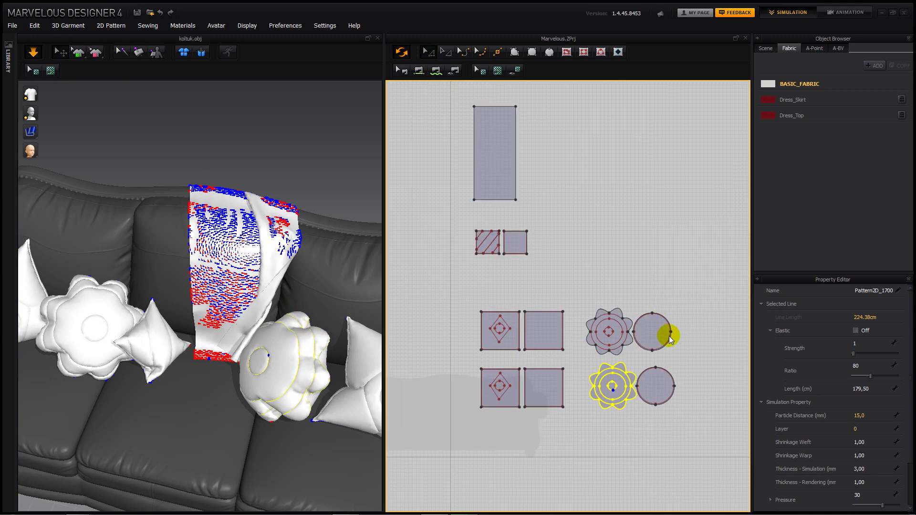
drag(685, 362, 632, 391)
drag(585, 419, 586, 419)
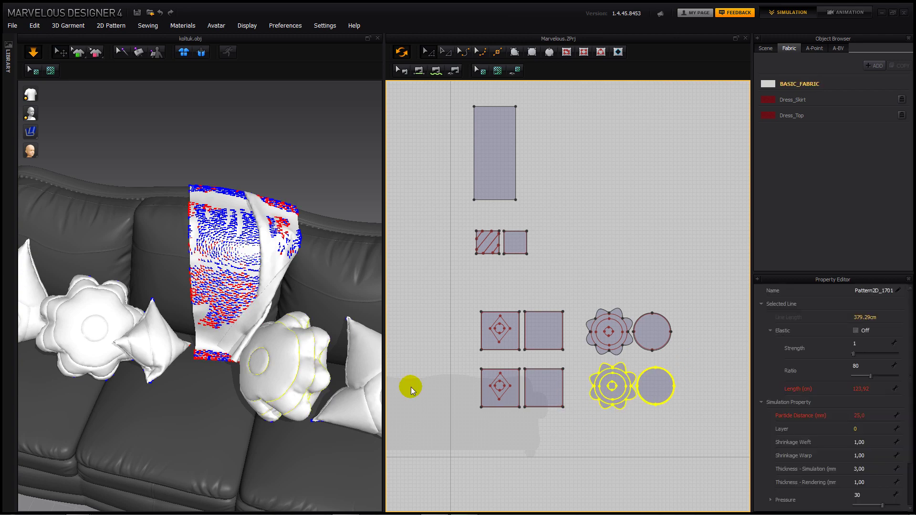
click(331, 350)
drag(335, 349, 361, 339)
scroll(310, 391, down, 1)
right_drag(310, 392, 305, 365)
right_drag(265, 167, 301, 158)
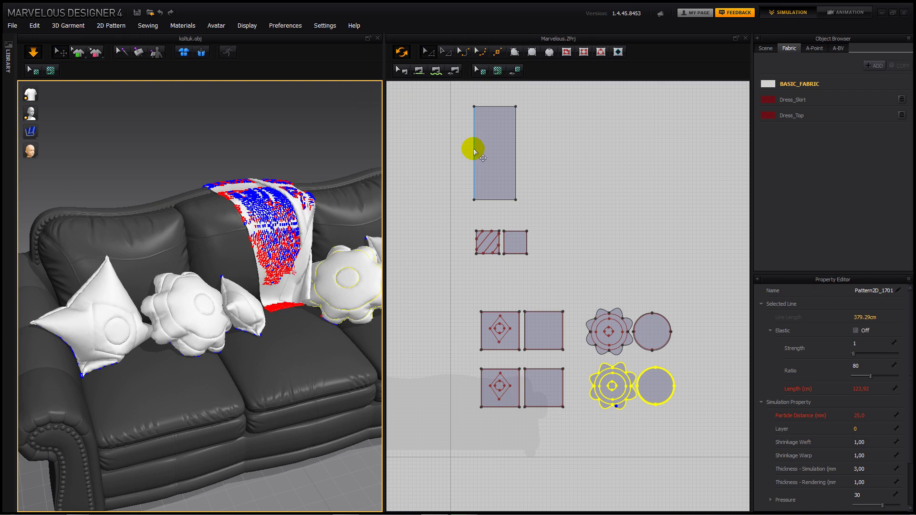
right_drag(309, 239, 260, 304)
right_drag(190, 365, 224, 364)
scroll(155, 332, up, 1)
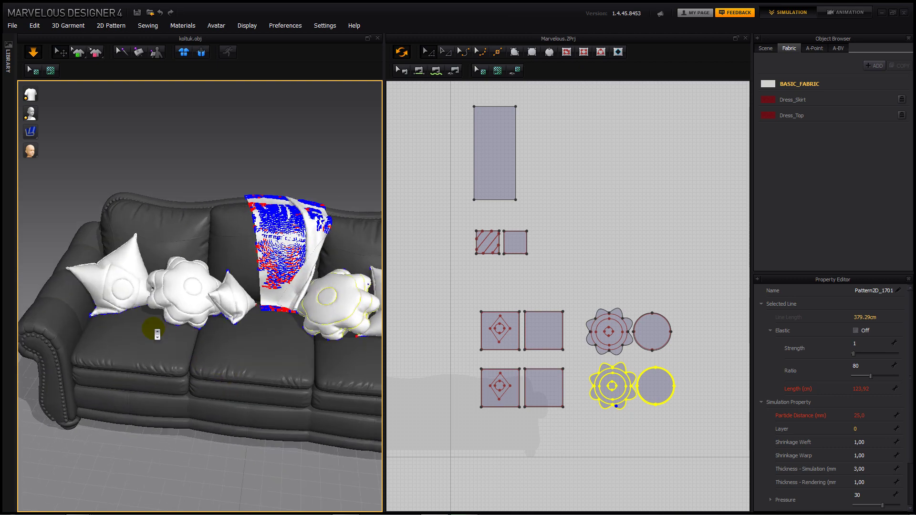
Step: Draw a circular panel with a perimeter of about 347 cm beside the tall rectangular panel
click(549, 53)
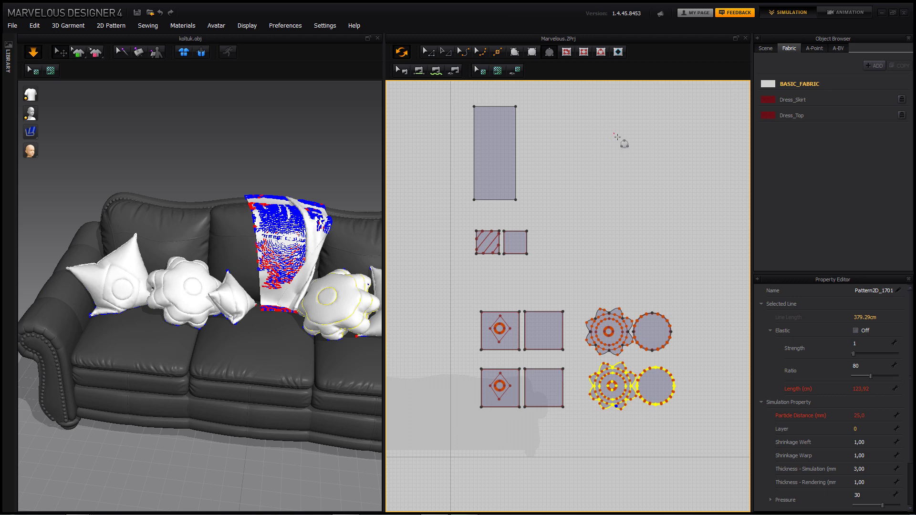
drag(615, 135, 628, 178)
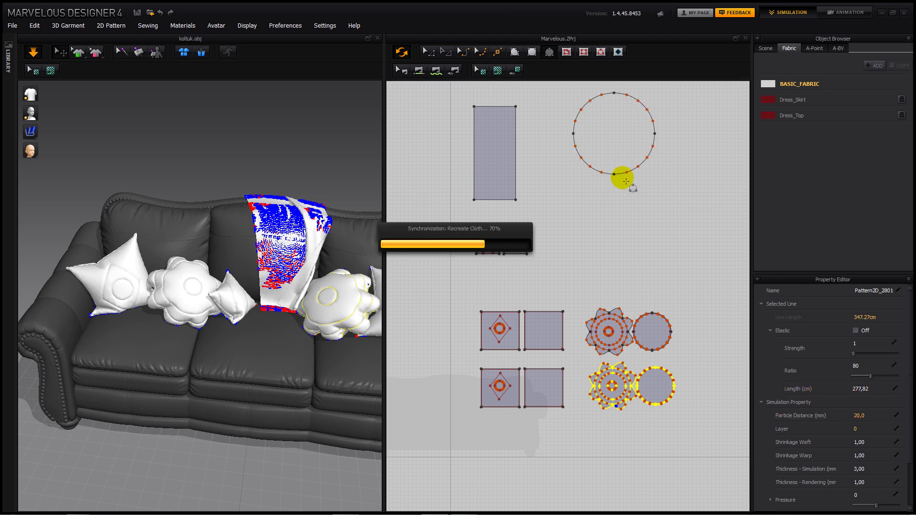
Step: Select the circular panel above the sofa in 3D and lower it to about floor height beside the sofa
mouse_move(164, 262)
right_down()
mouse_move(127, 280)
mouse_move(145, 264)
right_up()
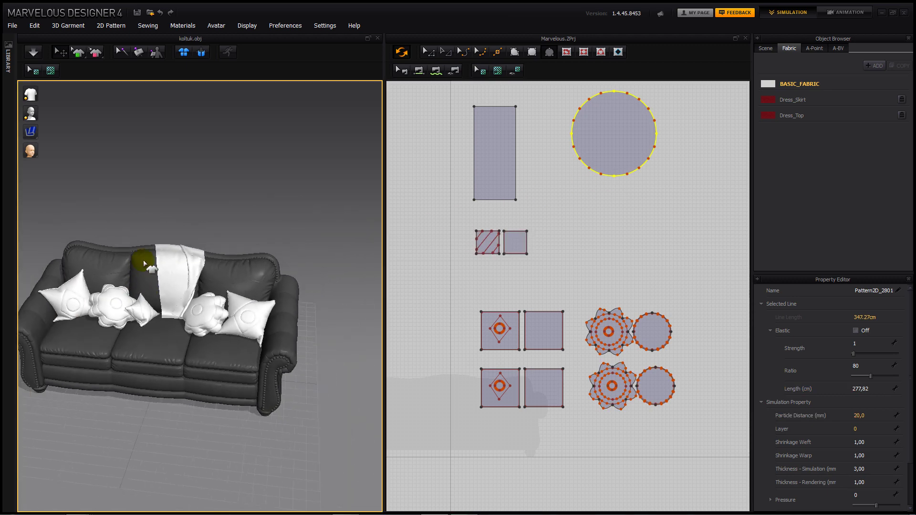
scroll(167, 254, down, 5)
right_drag(205, 252, 250, 274)
middle_drag(249, 277, 243, 314)
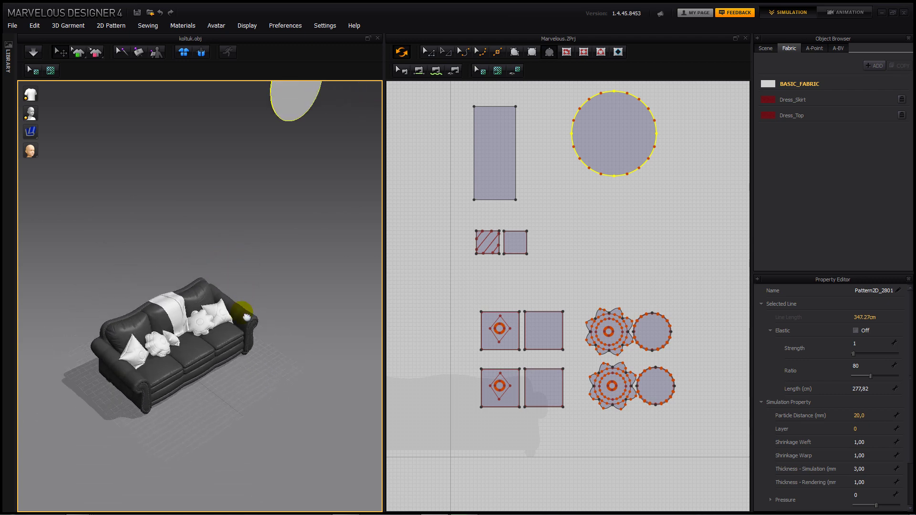
right_drag(246, 317, 239, 316)
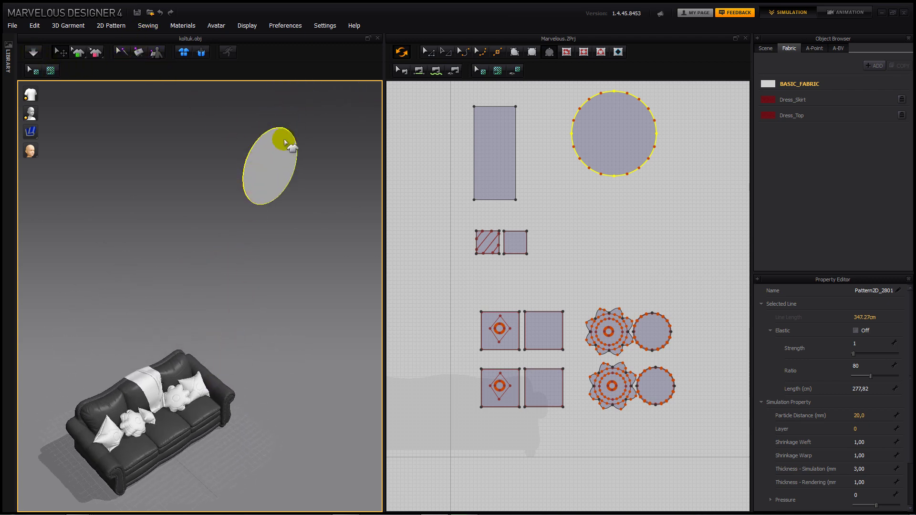
click(270, 157)
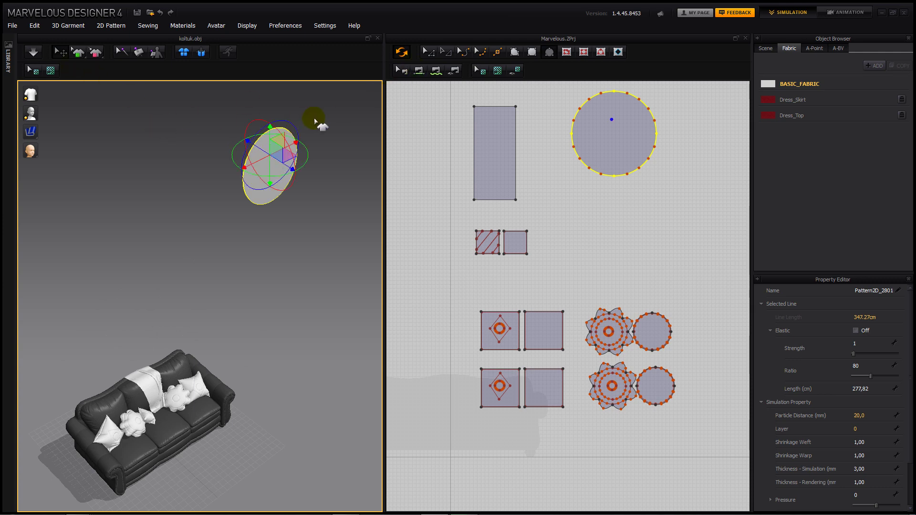
drag(270, 142, 270, 458)
mouse_move(270, 458)
right_down()
mouse_move(253, 441)
mouse_move(282, 465)
right_up()
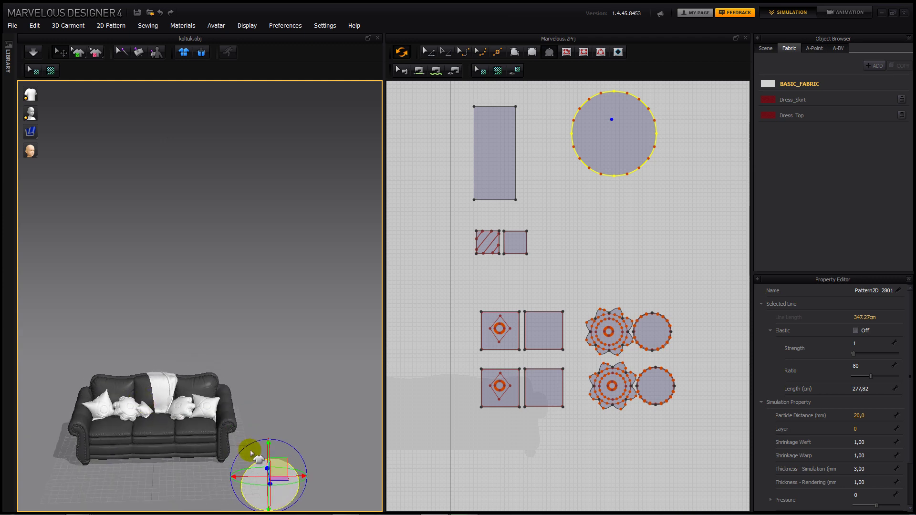
Step: Move the circular panel in 3D past the sofa's front to the outer side of the opposite armrest
drag(287, 468, 154, 393)
right_drag(182, 422, 113, 472)
drag(247, 371, 102, 448)
right_click(102, 448)
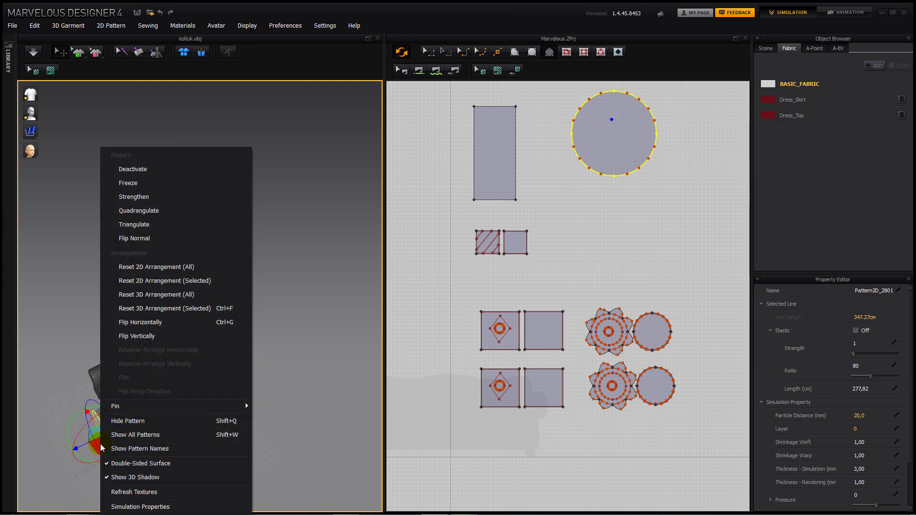
click(295, 378)
middle_drag(148, 416, 229, 344)
right_drag(197, 370, 172, 387)
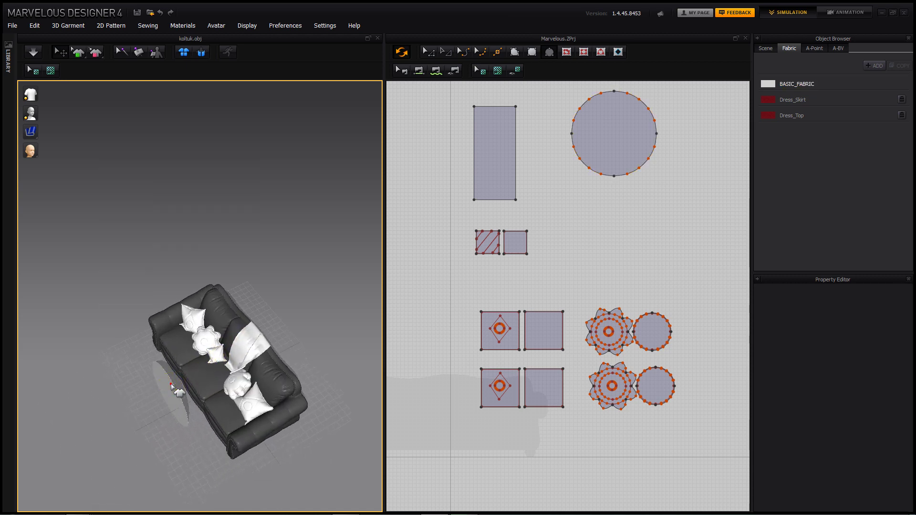
click(171, 386)
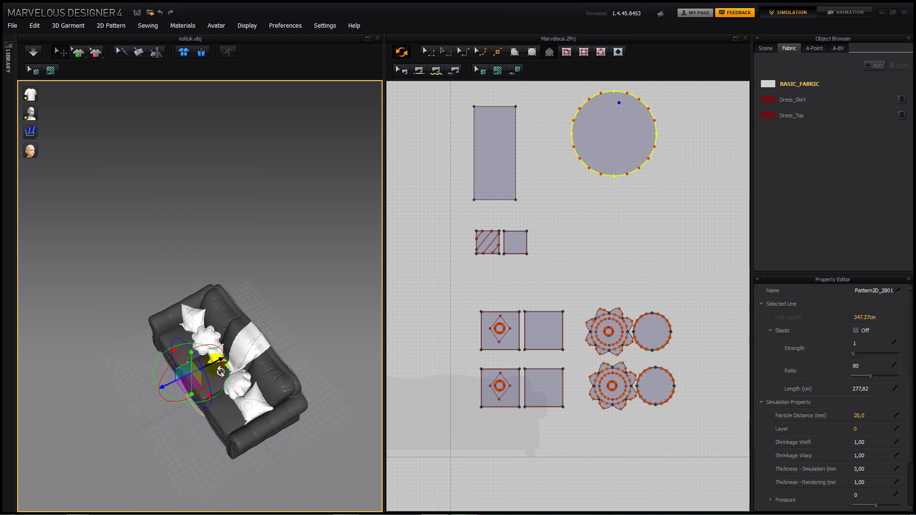
right_drag(210, 369, 181, 310)
drag(175, 302, 161, 308)
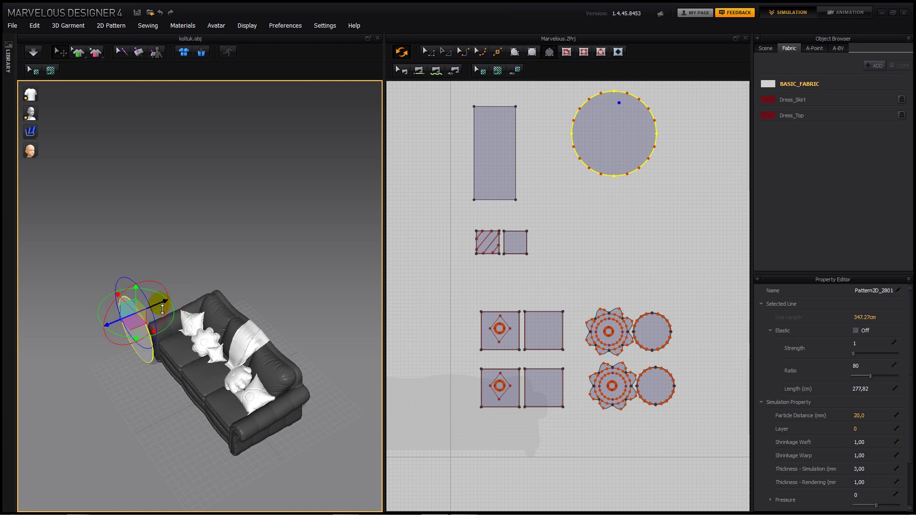
Step: Turn the circular panel horizontal and position it just above the sofa's armrest, clear of the arm and pillow
key(2)
right_drag(137, 307, 215, 350)
drag(185, 386, 155, 398)
right_drag(150, 393, 46, 367)
drag(160, 262, 171, 310)
scroll(183, 315, up, 6)
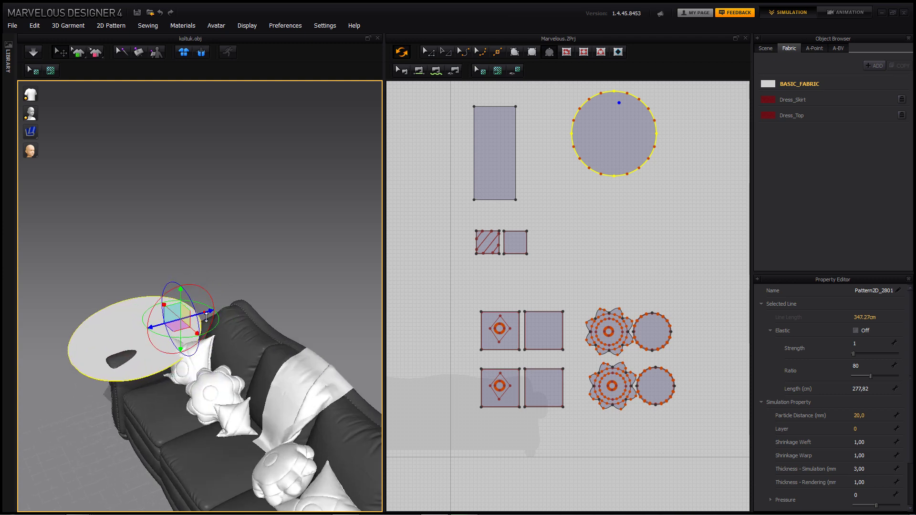
drag(205, 313, 175, 301)
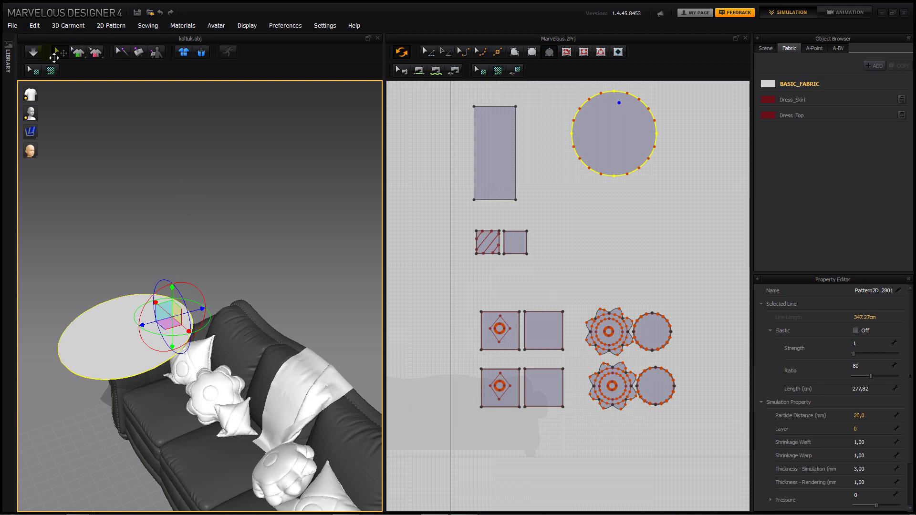
Step: Simulate the circular panel until it drapes over the armrest, stop the simulation and clear the selection
right_drag(189, 446, 245, 442)
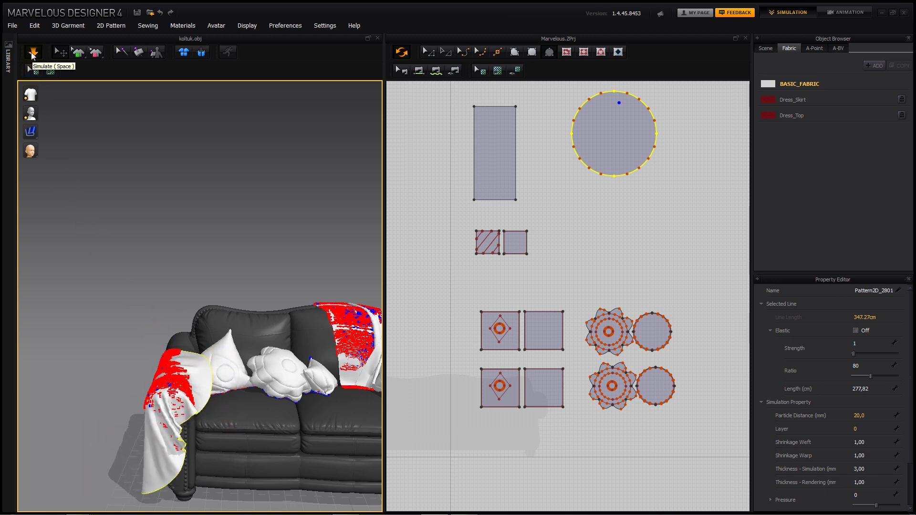
click(31, 54)
click(145, 137)
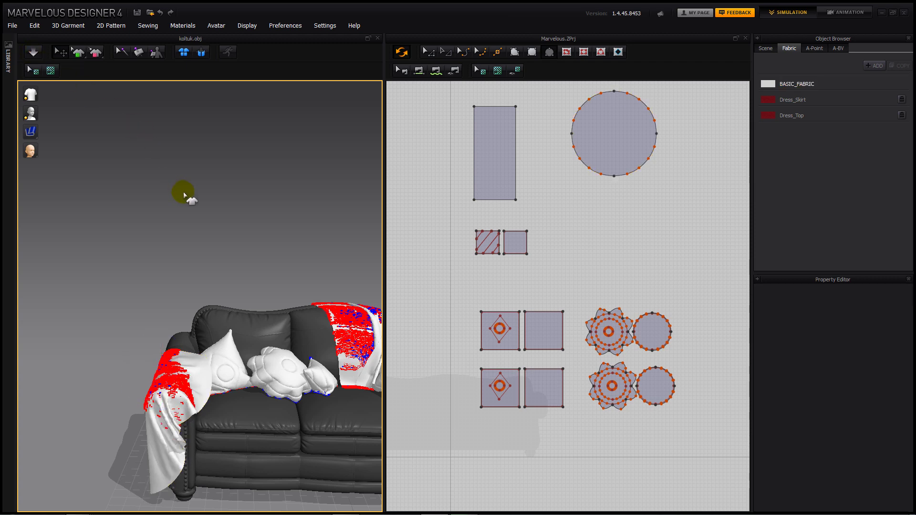
scroll(183, 192, down, 1)
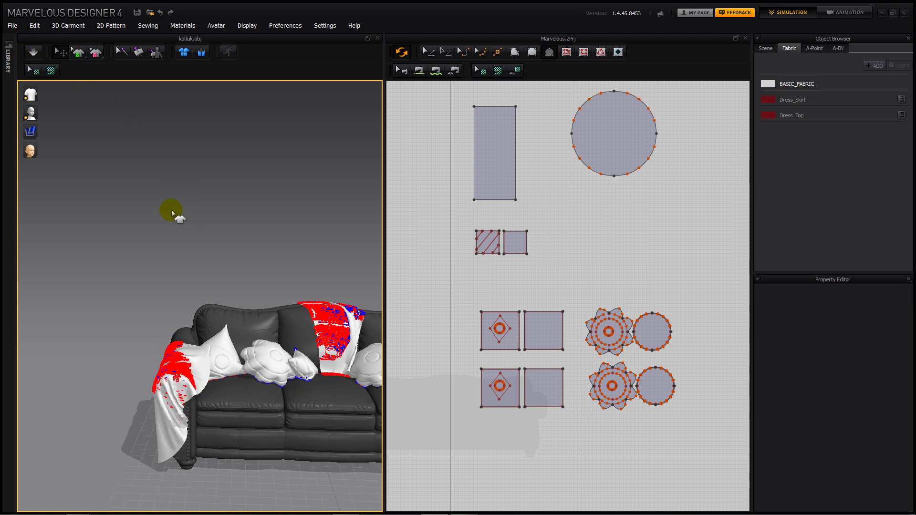
click(567, 164)
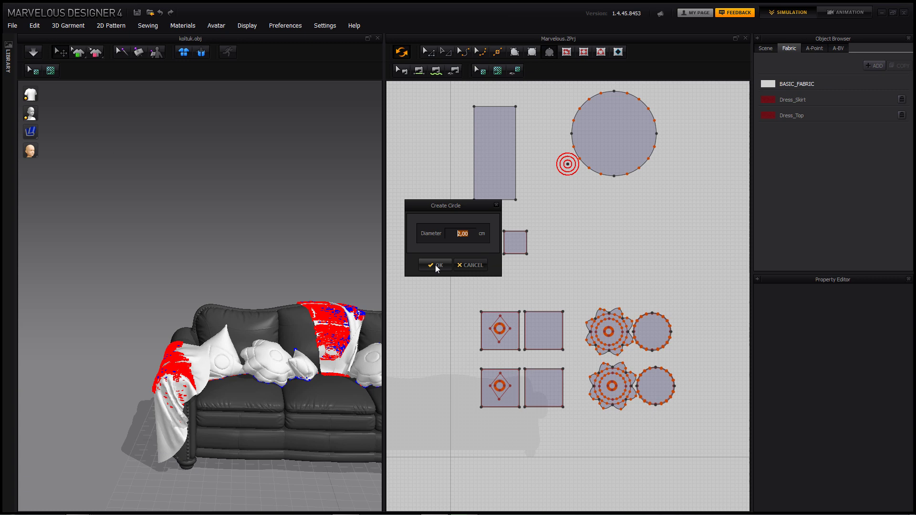
click(461, 265)
Step: Hide and show the garments and the sofa avatar in the 3D view
middle_drag(227, 350, 163, 317)
click(28, 95)
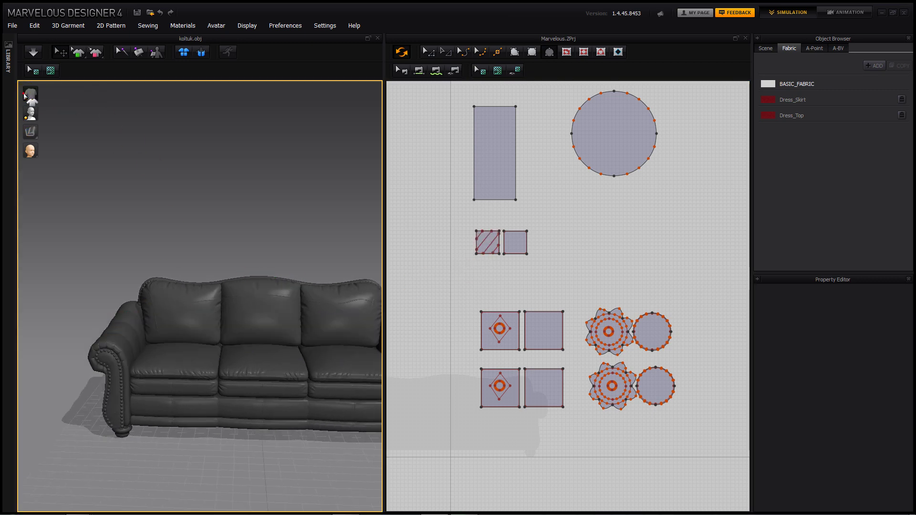
click(29, 94)
click(31, 114)
click(32, 114)
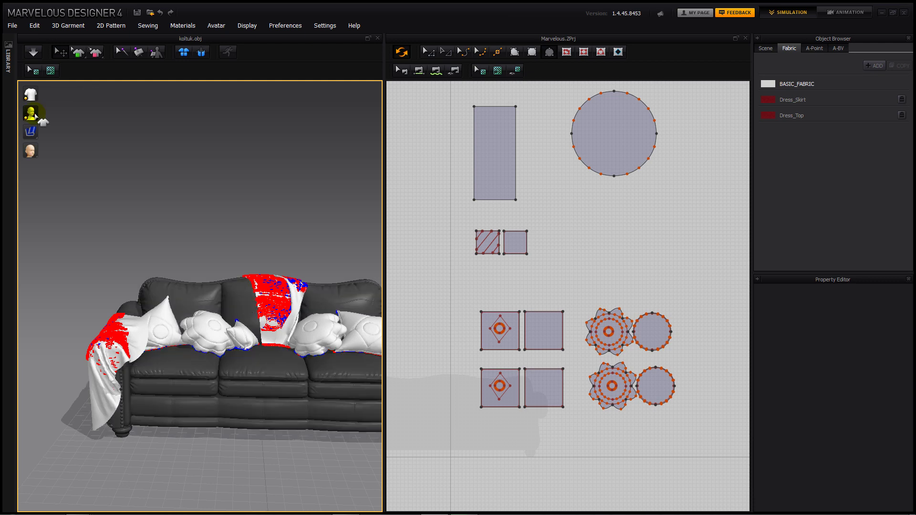
Step: Run the simulation again to settle the cloths on the armrest and backrest, and stop it
click(37, 55)
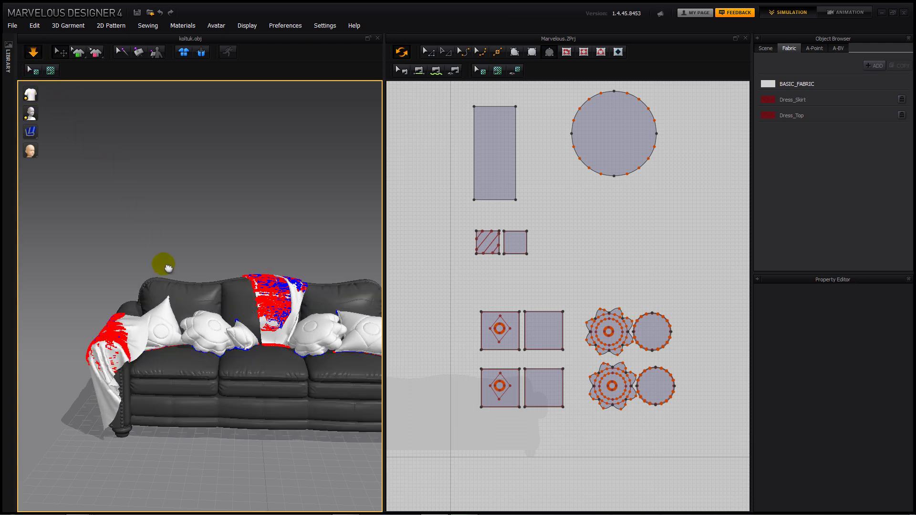
middle_drag(225, 235, 289, 202)
scroll(197, 276, up, 2)
scroll(196, 277, up, 1)
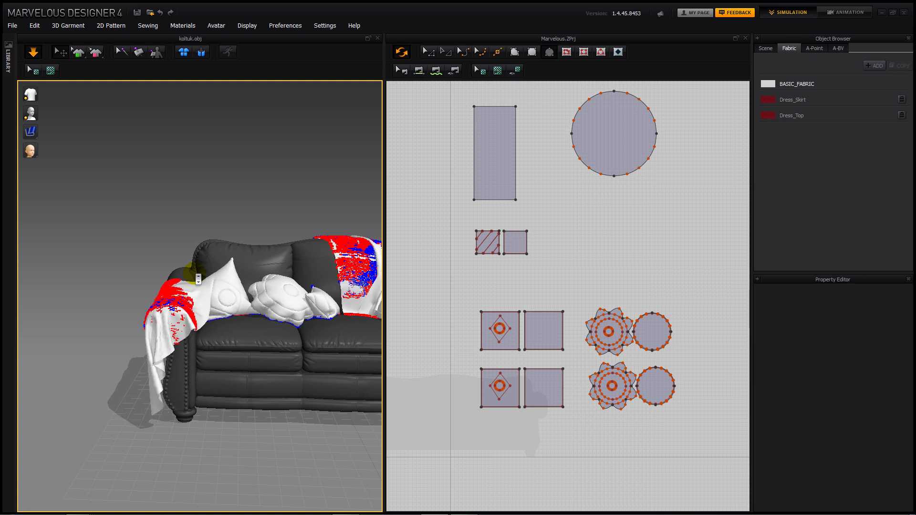
key(space)
middle_drag(322, 292, 175, 329)
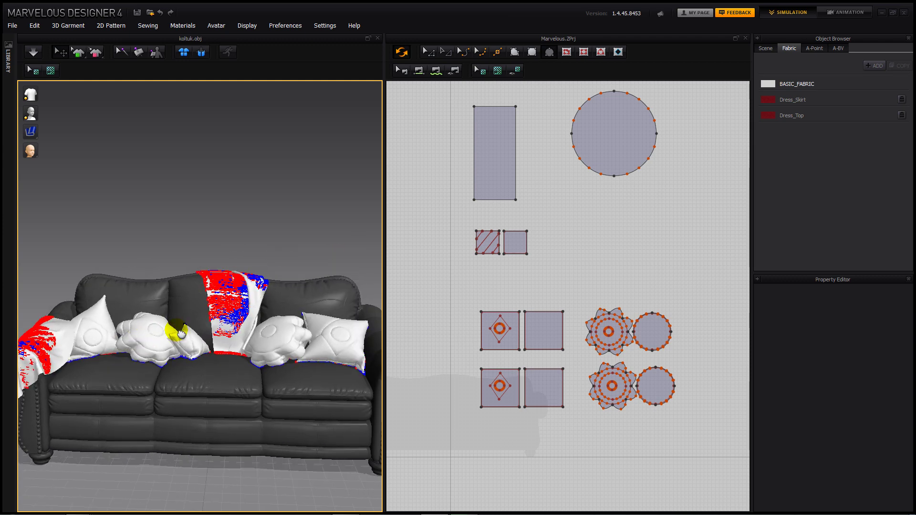
scroll(177, 331, down, 3)
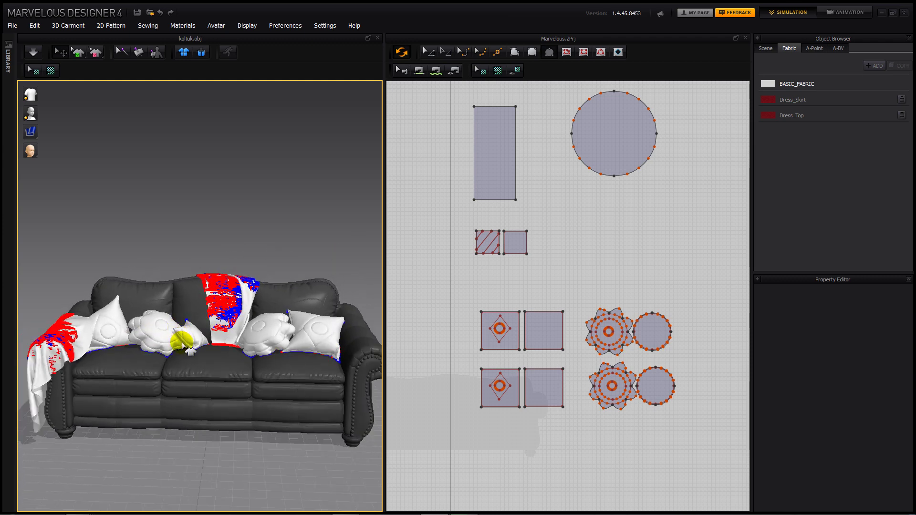
right_drag(125, 313, 170, 339)
middle_drag(162, 319, 154, 267)
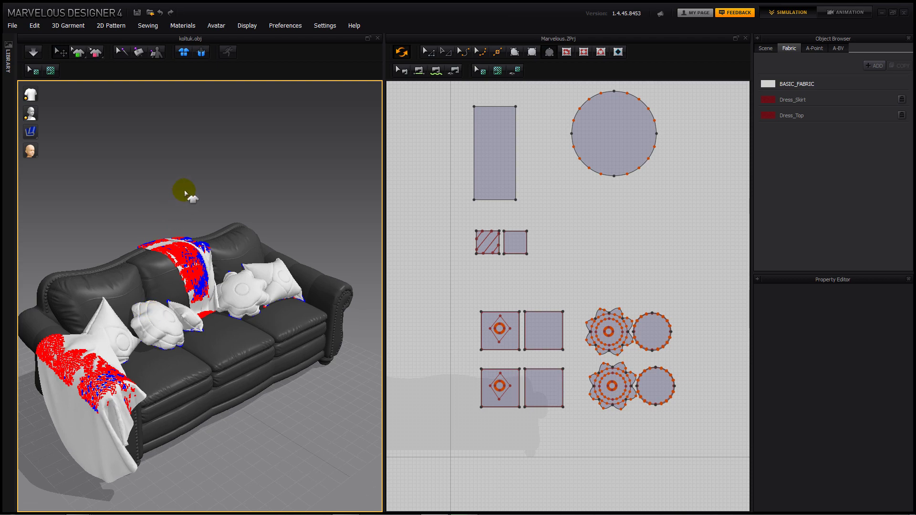
right_drag(184, 193, 133, 245)
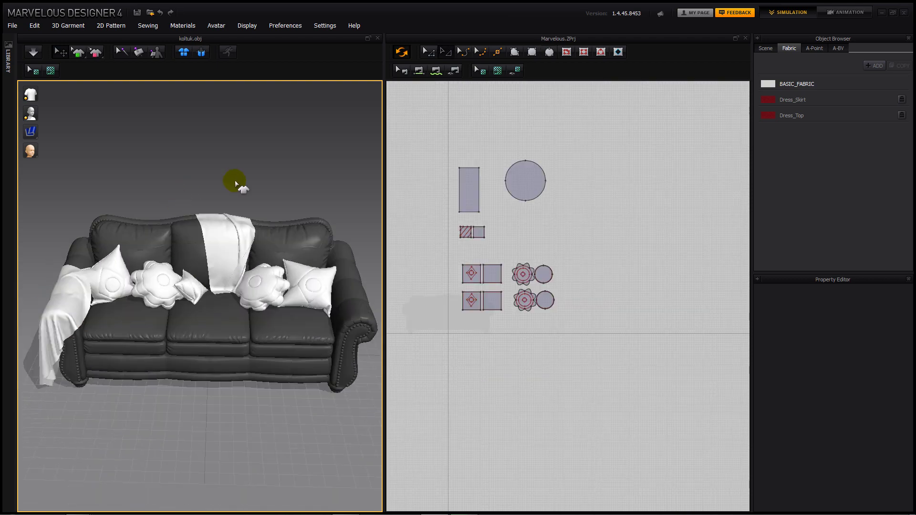
right_drag(217, 280, 212, 318)
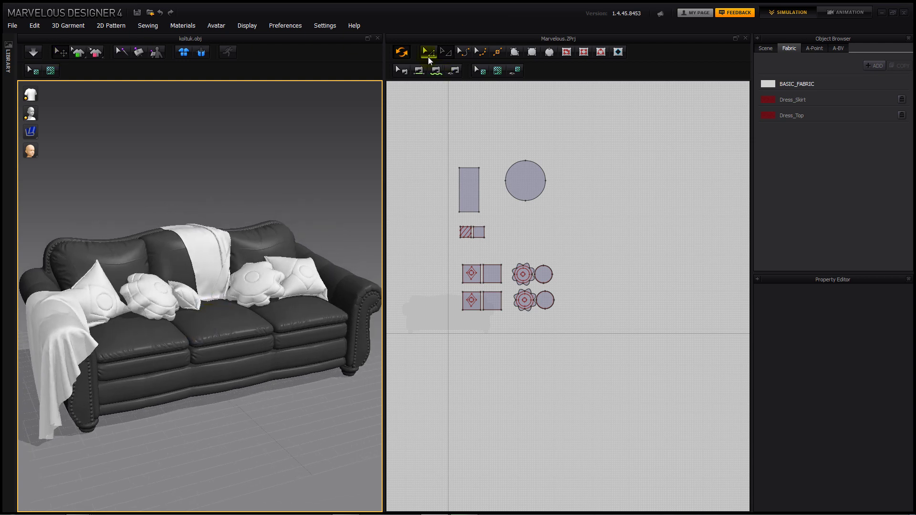
Step: Duplicate both pattern pieces of the lower square pillow and place the copies below the originals in the 2D layout
click(428, 56)
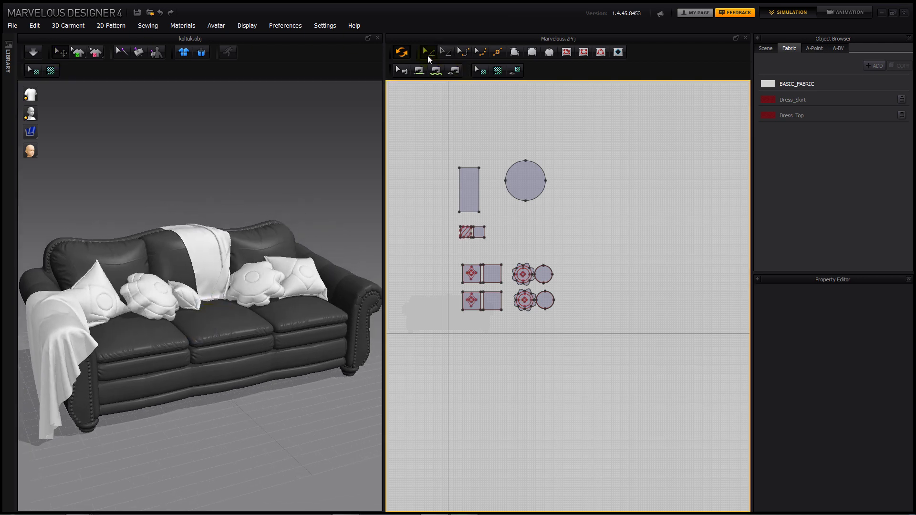
scroll(468, 244, up, 3)
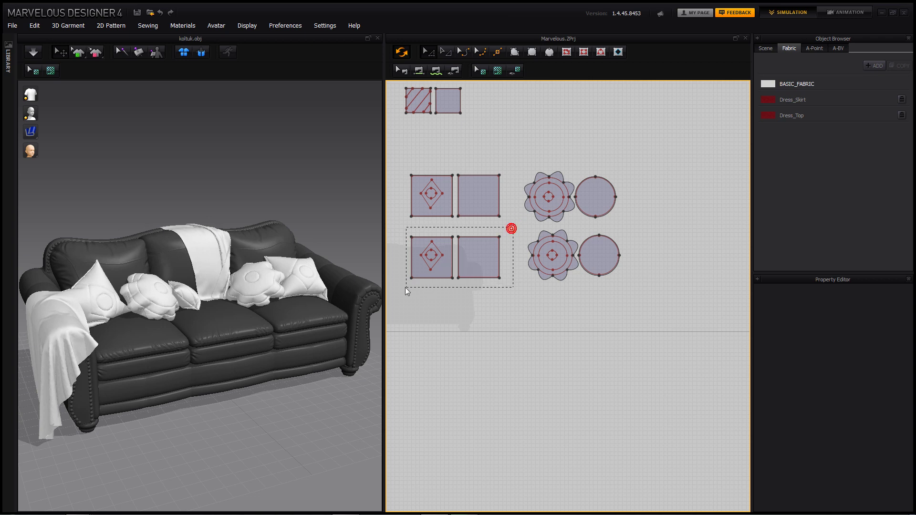
drag(396, 296, 397, 294)
scroll(410, 286, down, 1)
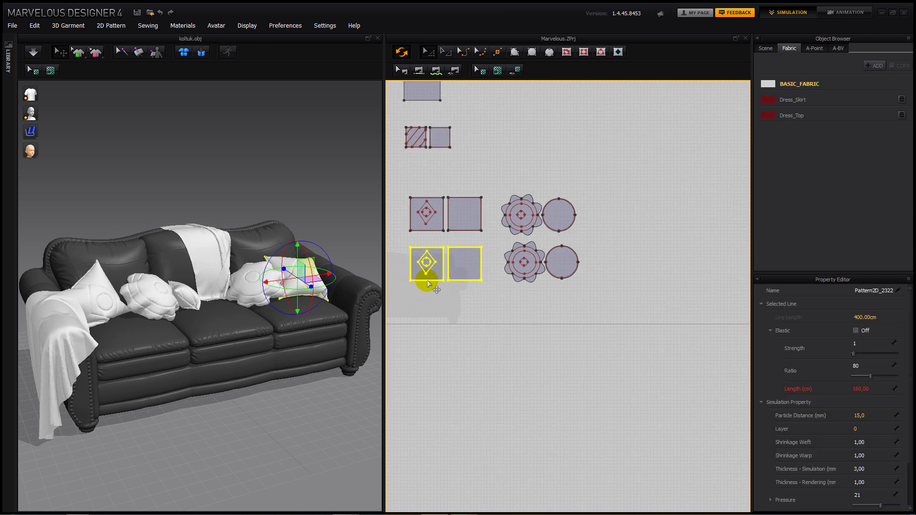
key(ctrl+v)
click(447, 352)
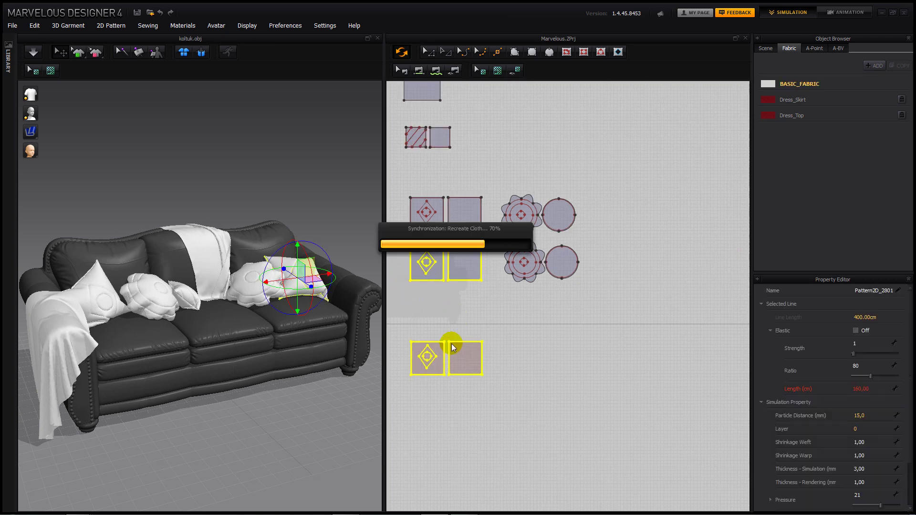
Step: Raise the copied square pillow in 3D and move it in front of the sofa near the uncovered armrest
middle_drag(343, 327, 341, 312)
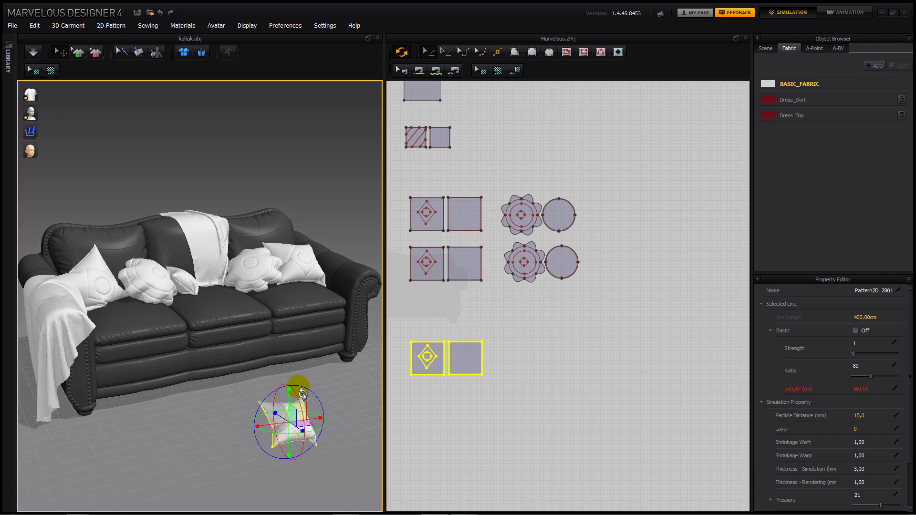
drag(302, 394, 297, 366)
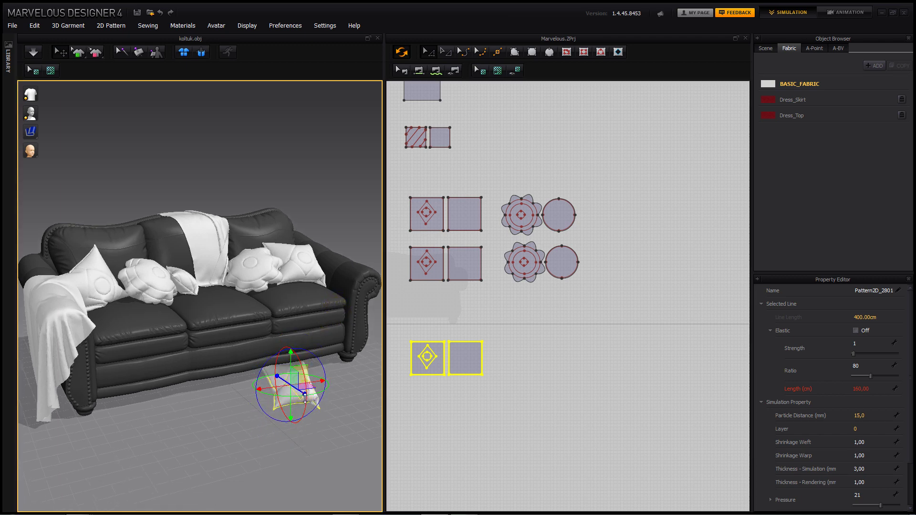
right_drag(305, 398, 206, 433)
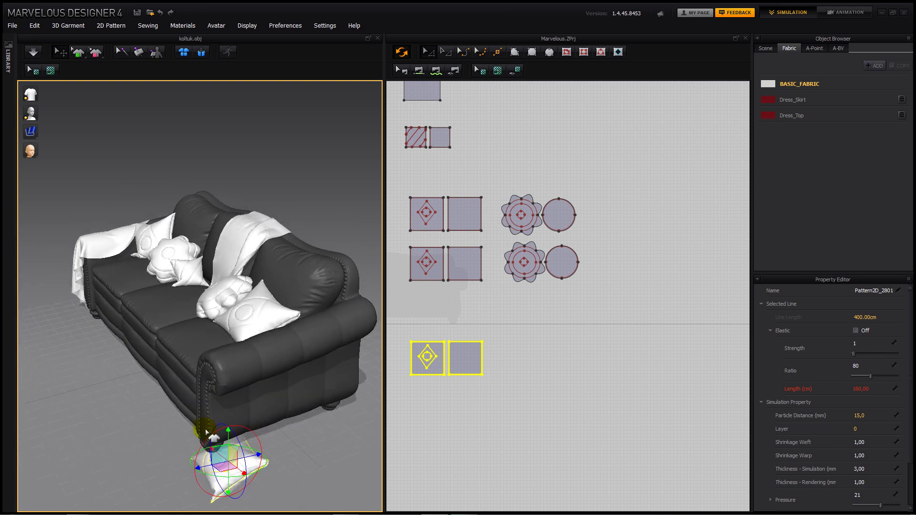
drag(216, 449, 135, 379)
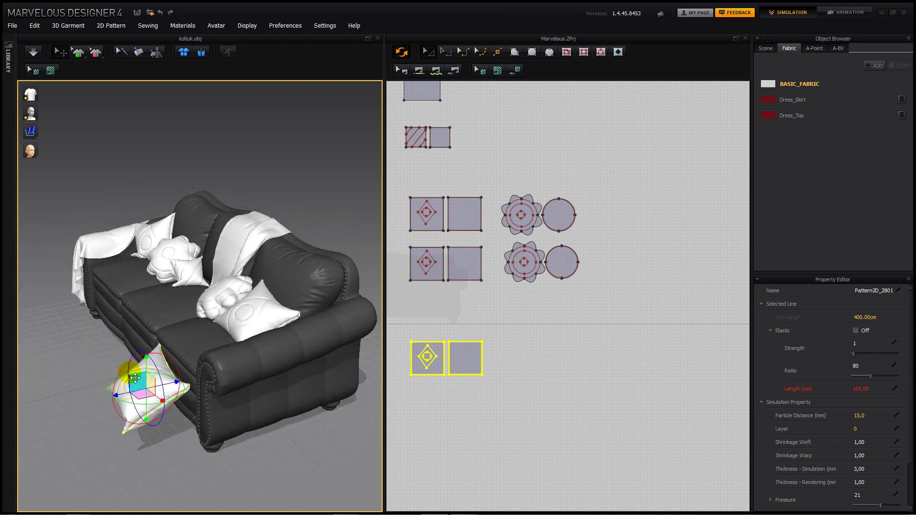
right_drag(163, 409, 348, 380)
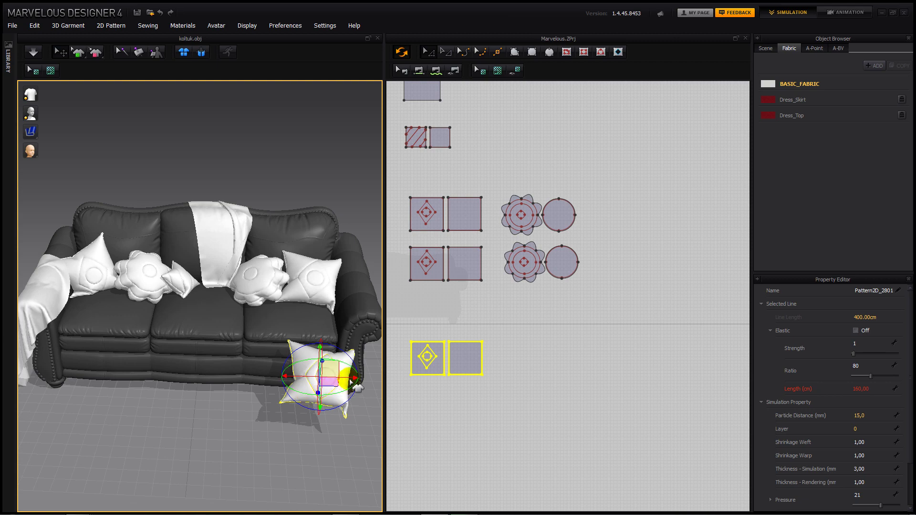
Step: Shift the copied pillow along the sofa's front to the draped armrest end and lower it to the floor
drag(192, 381, 153, 377)
right_drag(201, 390, 292, 410)
drag(280, 380, 307, 340)
right_drag(304, 357, 326, 309)
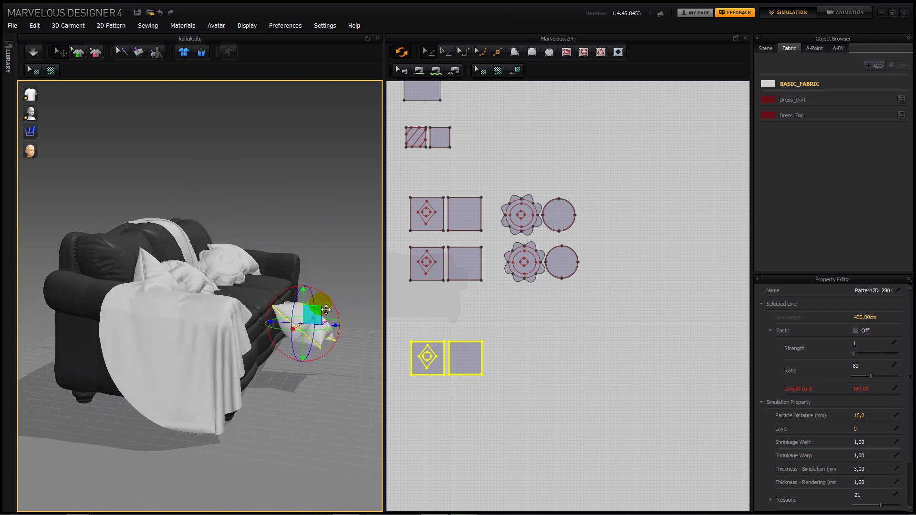
mouse_move(317, 321)
mouse_down()
mouse_move(301, 339)
mouse_move(322, 335)
mouse_up()
right_drag(322, 334, 223, 386)
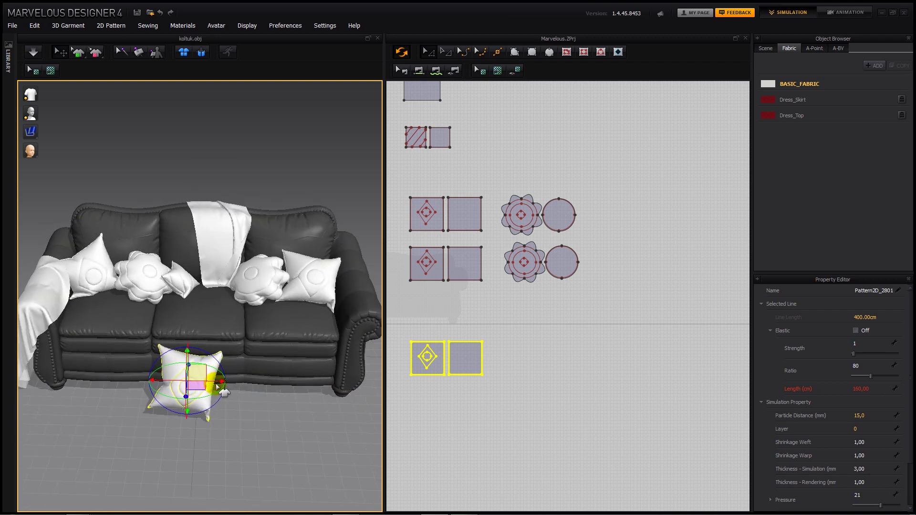
drag(178, 383, 147, 380)
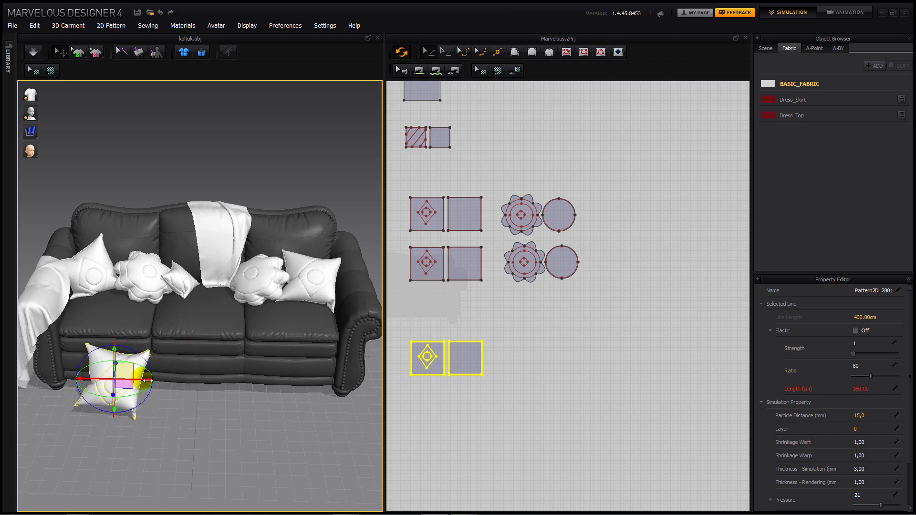
Step: Delete the inner diamond and circle shapes from the copied square pillow's pattern piece
scroll(410, 359, up, 6)
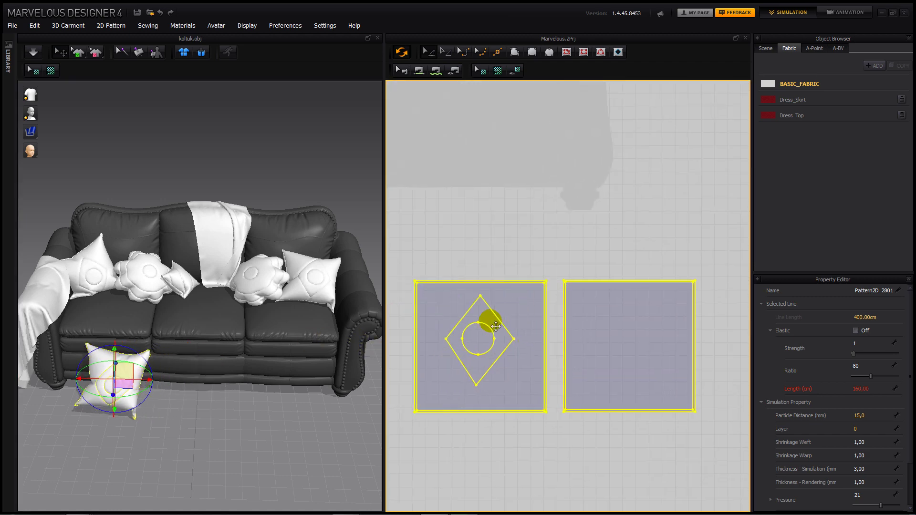
click(427, 52)
click(493, 314)
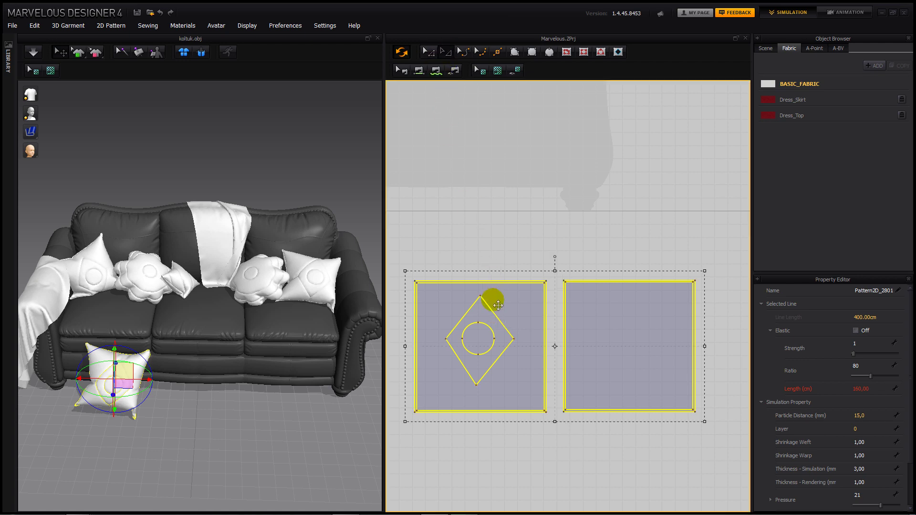
click(696, 140)
click(763, 48)
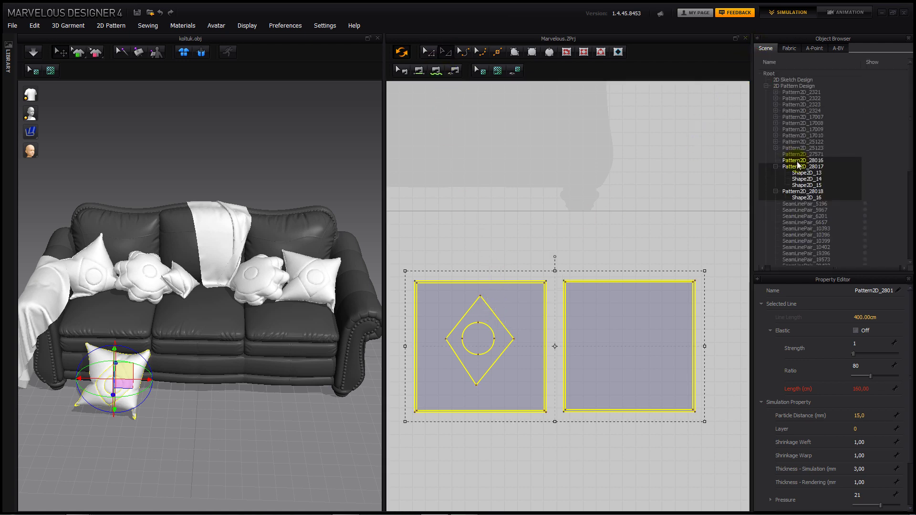
click(801, 180)
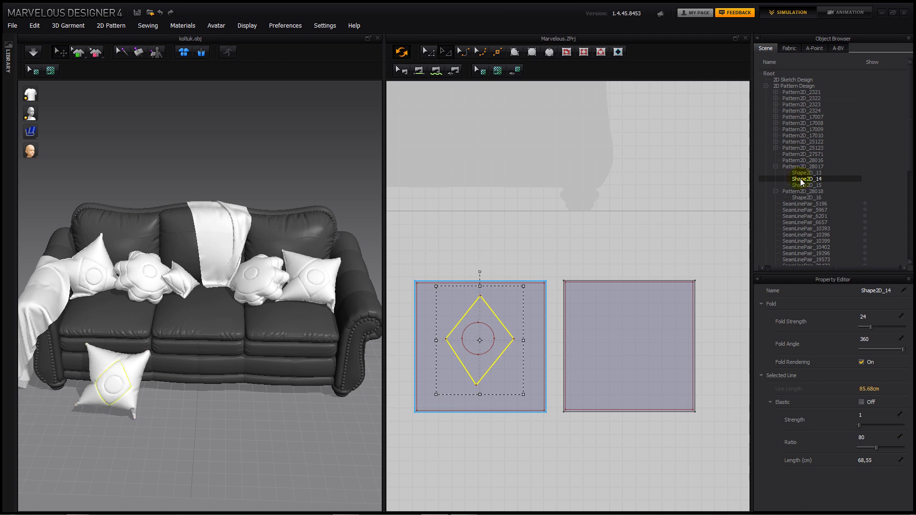
key(Delete)
click(482, 330)
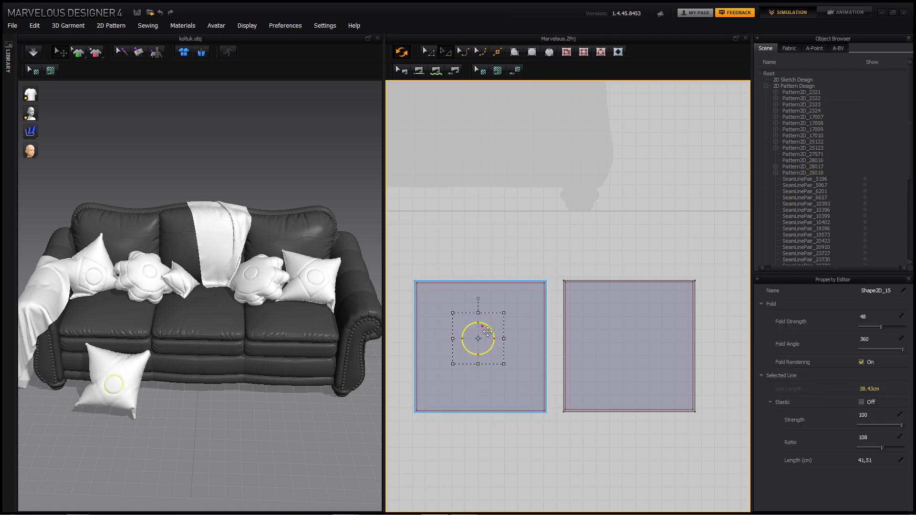
key(Delete)
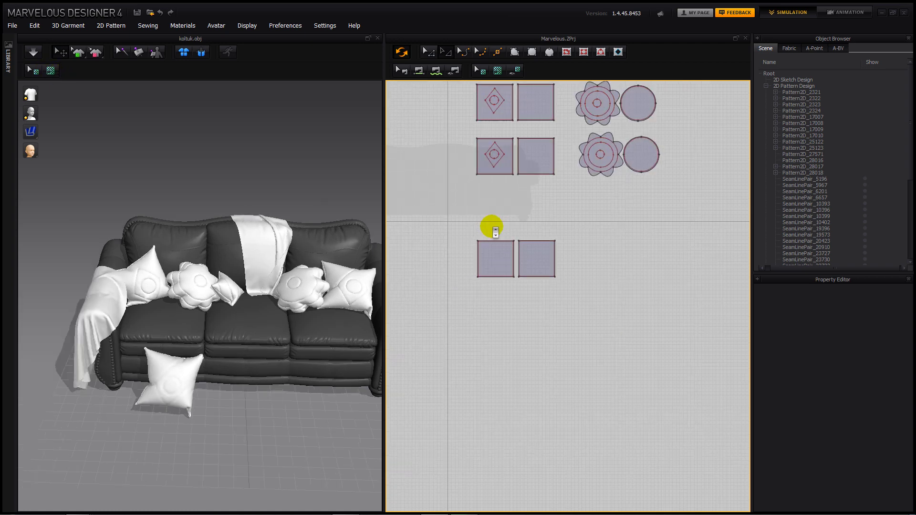
Step: Freeze all cloth and pillow patterns on the sofa, leaving out only the copied floor pillow's two pieces
scroll(491, 231, down, 3)
drag(588, 128, 446, 309)
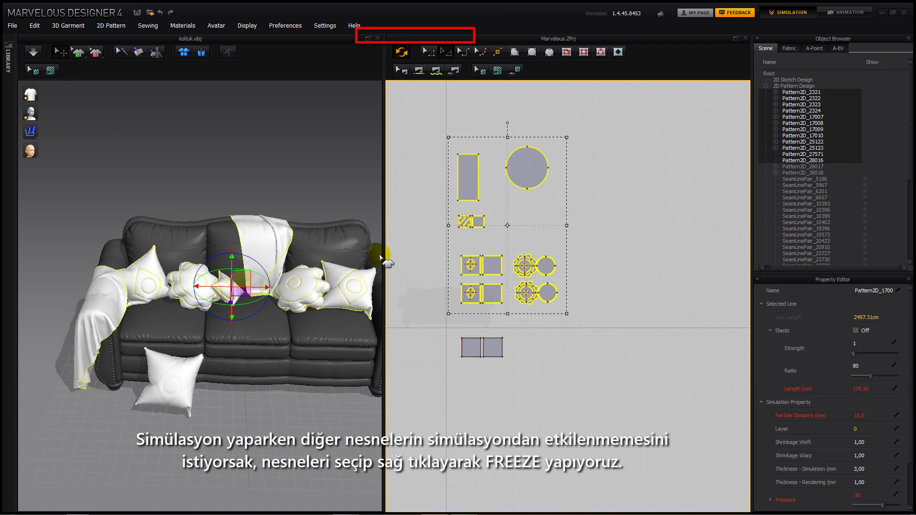
right_click(352, 274)
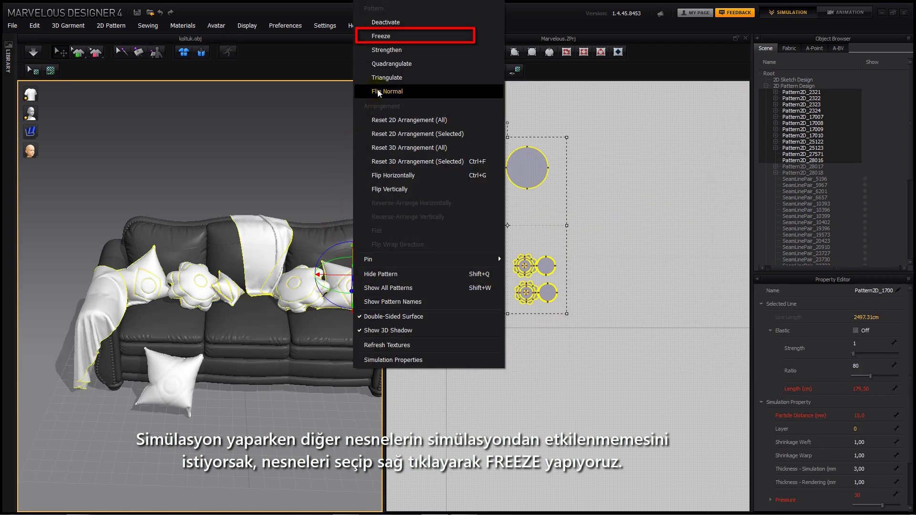
click(391, 37)
click(337, 180)
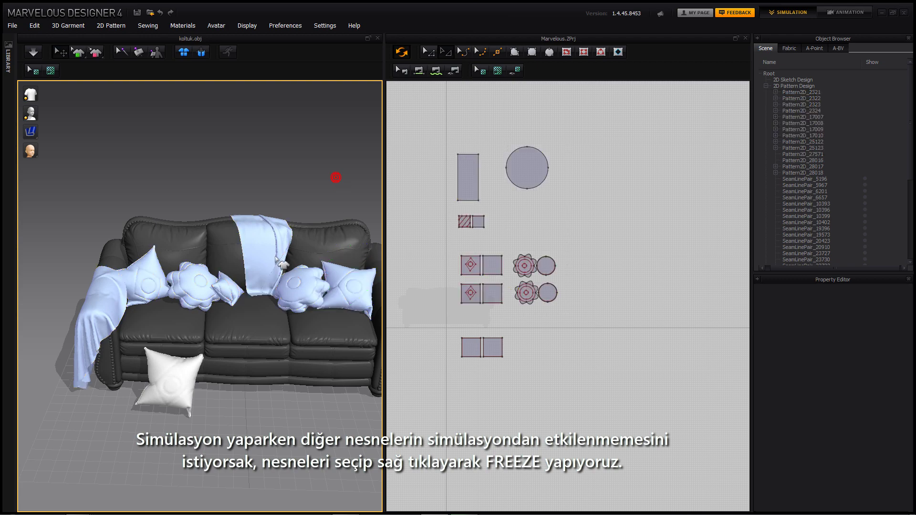
Step: Start the simulation and pull the floor pillow's upper corner upward in the 3D scene
middle_drag(235, 289, 253, 232)
scroll(204, 297, up, 1)
right_drag(204, 296, 203, 321)
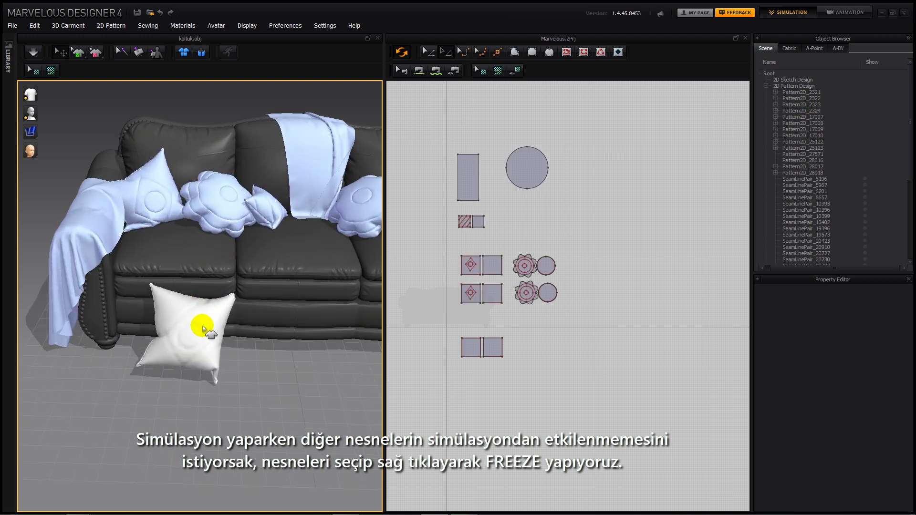
click(39, 52)
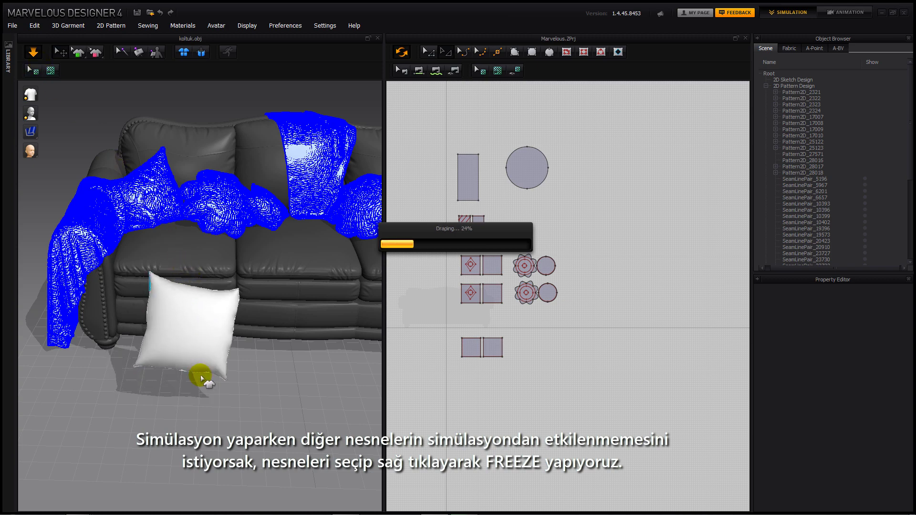
mouse_move(205, 381)
right_down()
mouse_move(276, 389)
mouse_move(190, 380)
right_up()
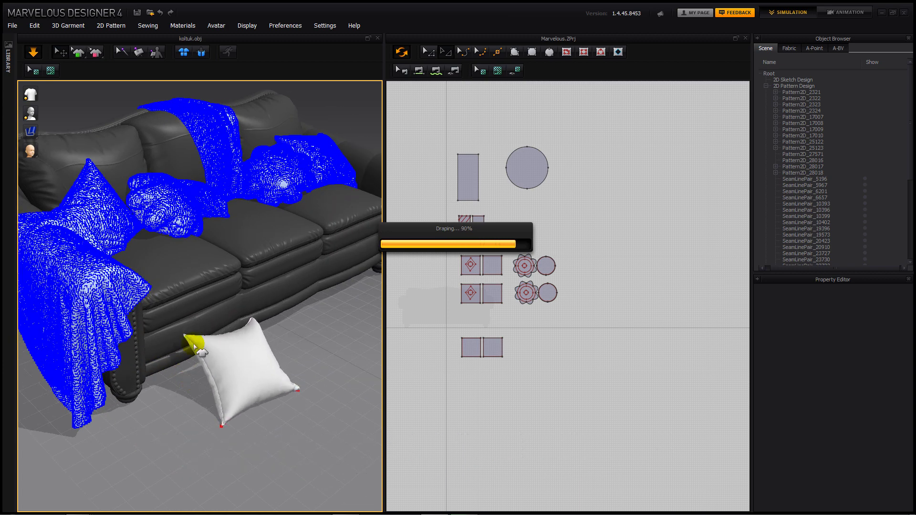
drag(194, 343, 204, 297)
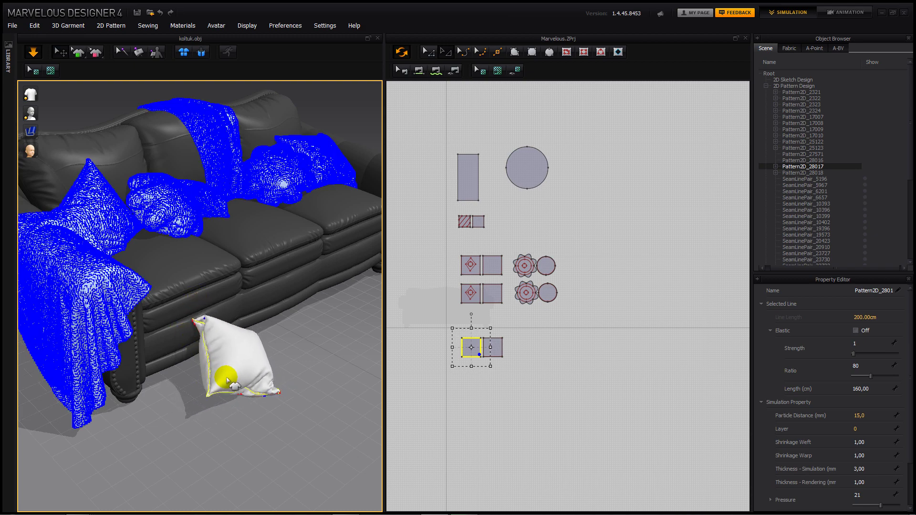
Step: Pull the floor pillow's upper corner sideways along the sofa's front while the simulation runs
right_drag(182, 391, 115, 404)
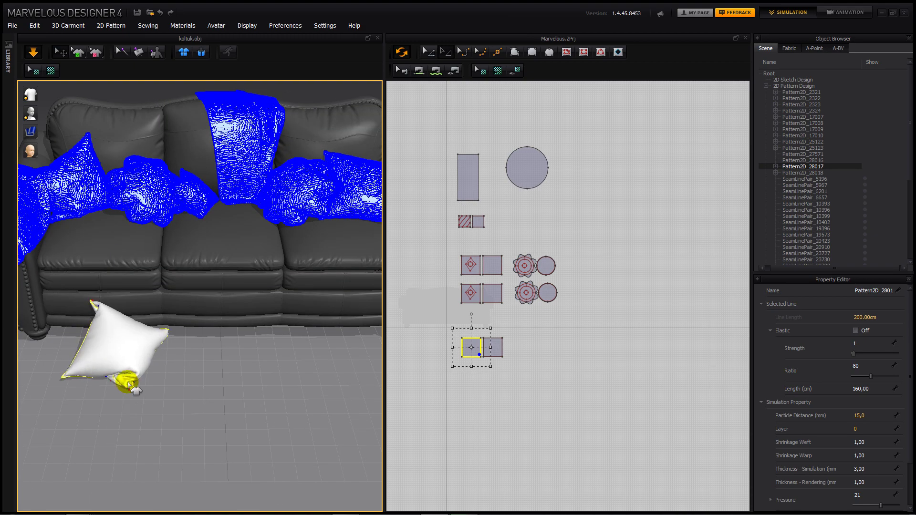
middle_drag(226, 378, 273, 372)
click(288, 347)
scroll(289, 347, down, 5)
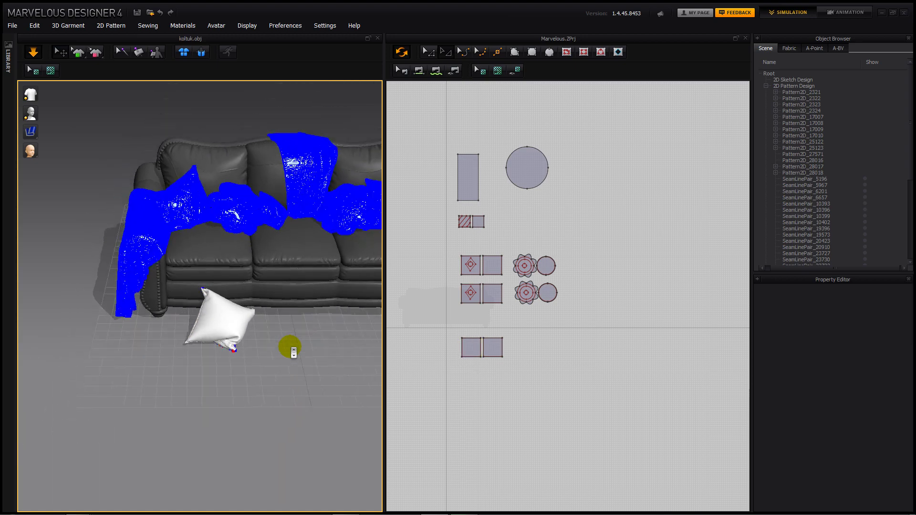
scroll(214, 306, up, 5)
right_drag(208, 299, 250, 274)
scroll(253, 277, up, 3)
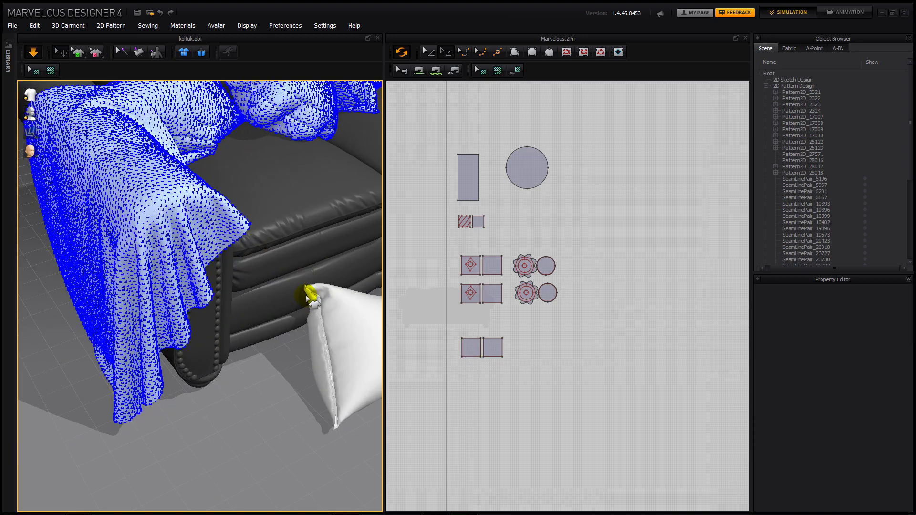
drag(311, 292, 349, 288)
middle_drag(353, 369, 210, 294)
scroll(207, 294, down, 2)
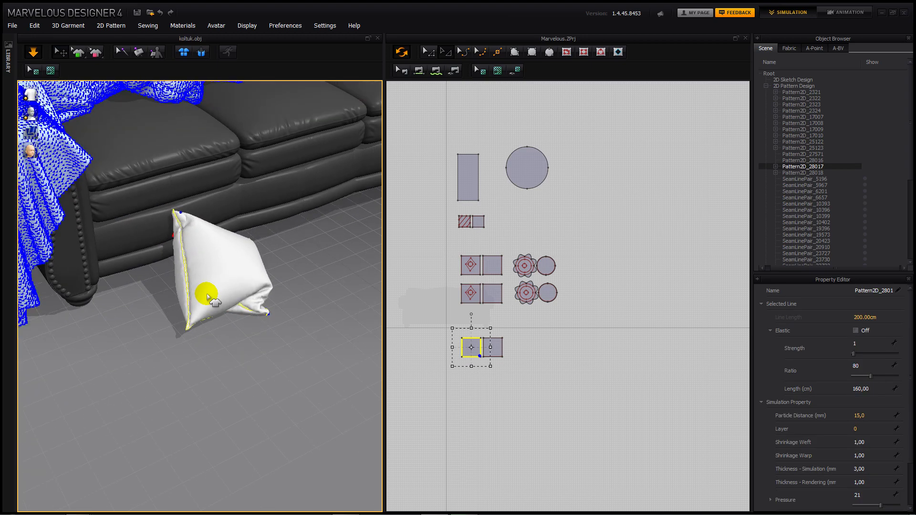
Step: Set the pressure of both floor pillow pattern pieces to 16
drag(519, 333, 454, 367)
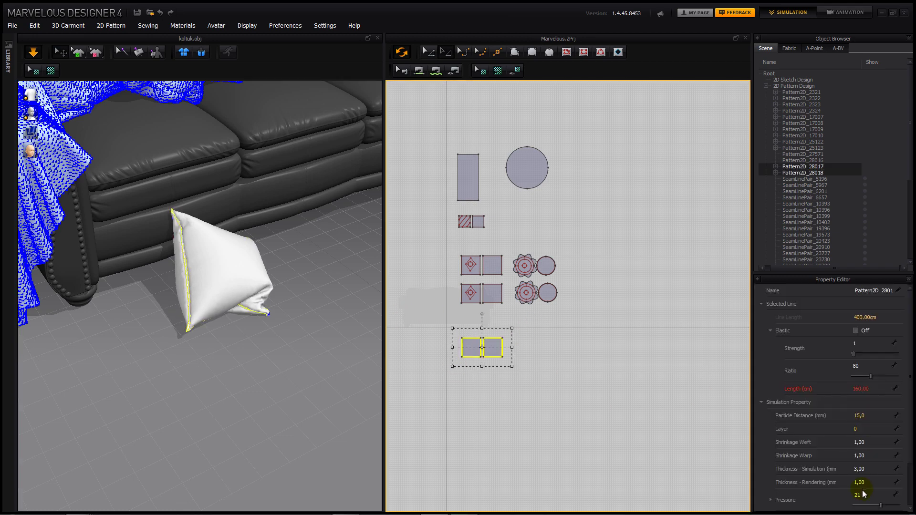
click(867, 495)
text(16)
key(Return)
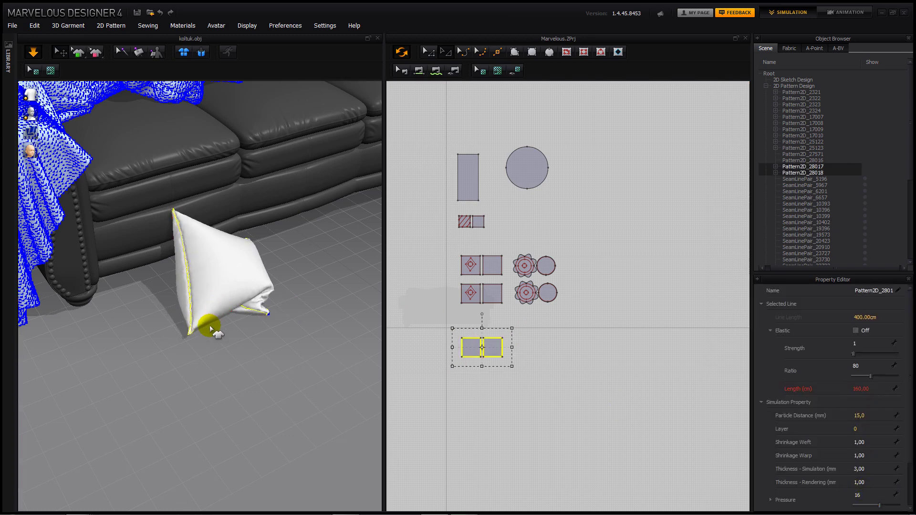
Step: Pull the floor pillow's upper corner down and away from the sofa, and stop the simulation
right_drag(215, 327, 193, 345)
middle_drag(189, 342, 254, 394)
click(259, 355)
scroll(259, 356, down, 8)
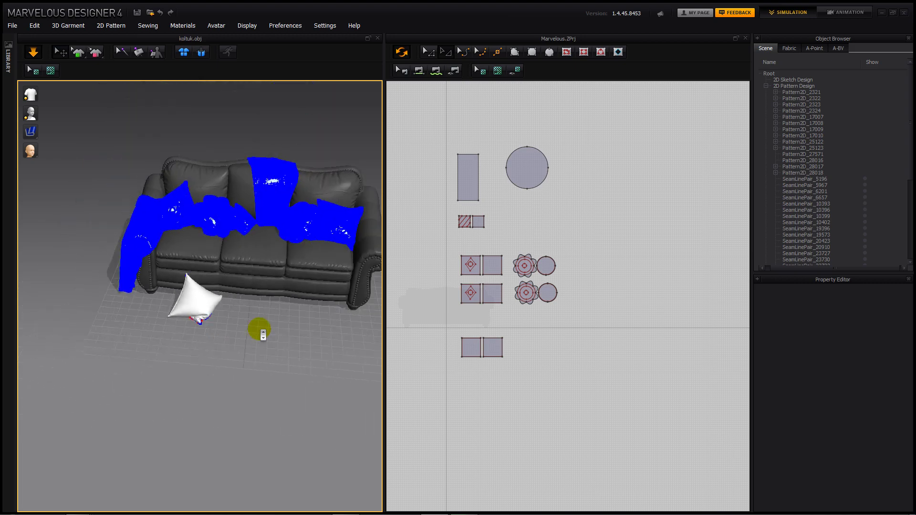
right_drag(262, 302, 292, 285)
scroll(264, 300, up, 7)
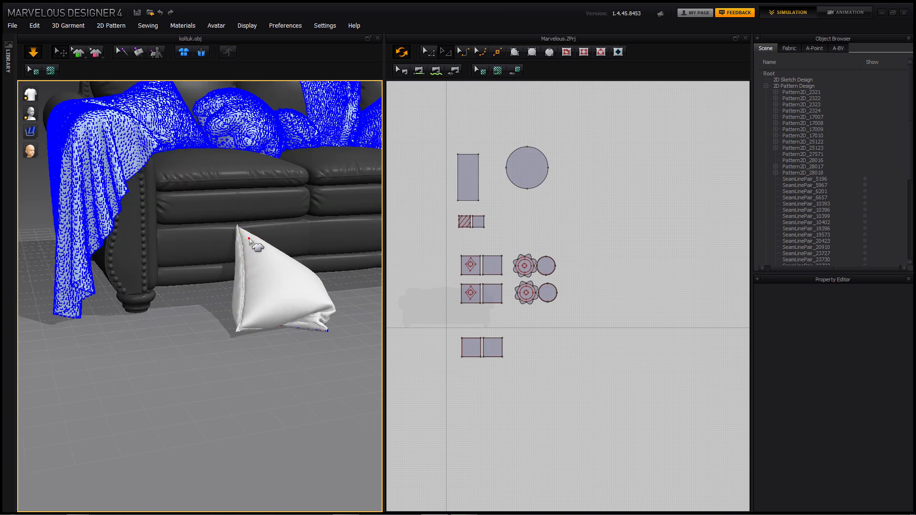
drag(247, 240, 210, 286)
right_drag(212, 334, 127, 191)
click(119, 152)
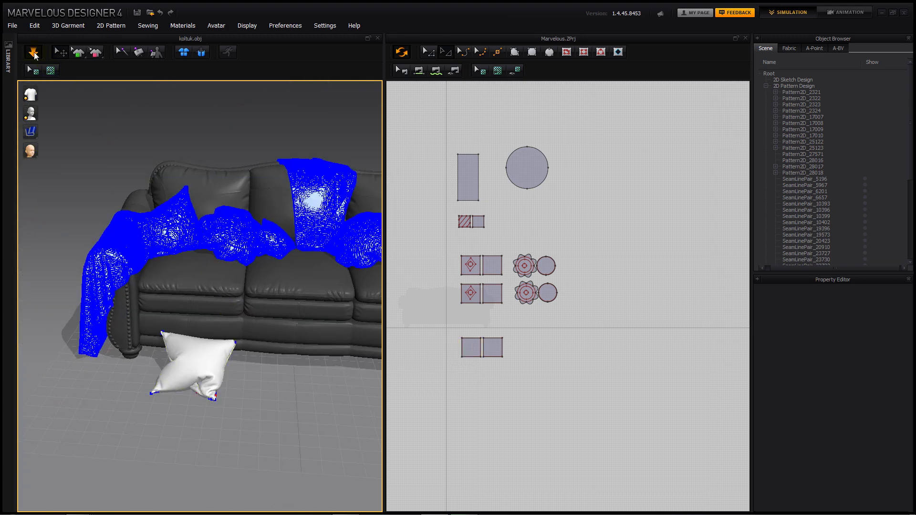
click(33, 54)
click(106, 136)
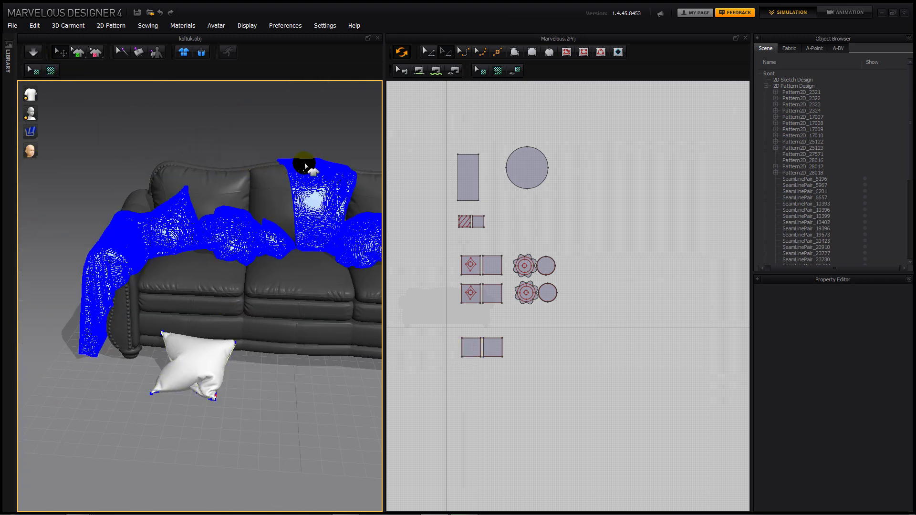
Step: Unfreeze all cloth and pillow patterns in the scene
drag(592, 127, 450, 343)
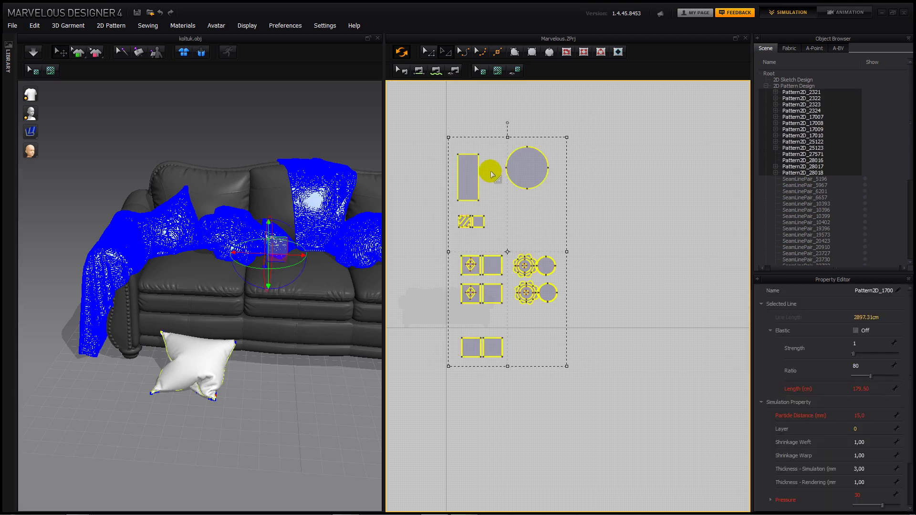
right_click(311, 176)
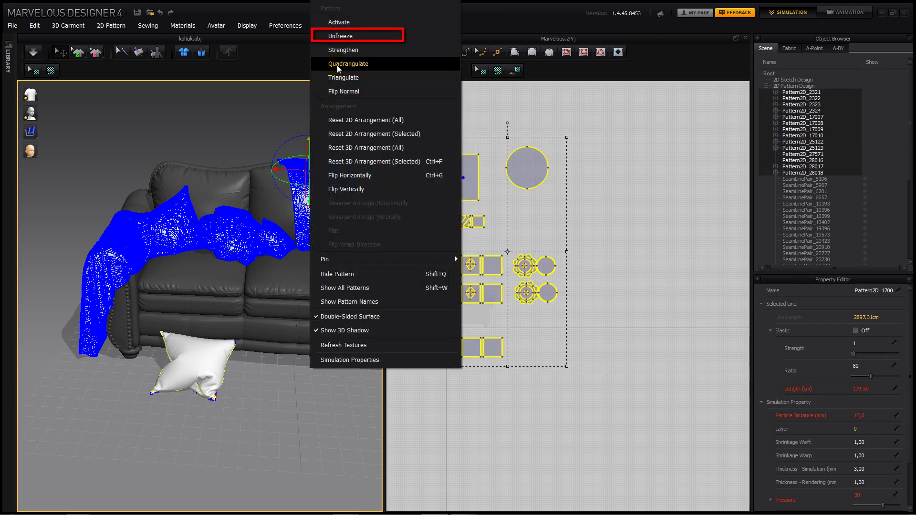
click(334, 33)
click(266, 119)
Step: Examine the draped cloths and the pillows on and around the sofa from several angles
right_drag(266, 123, 227, 232)
scroll(226, 230, up, 2)
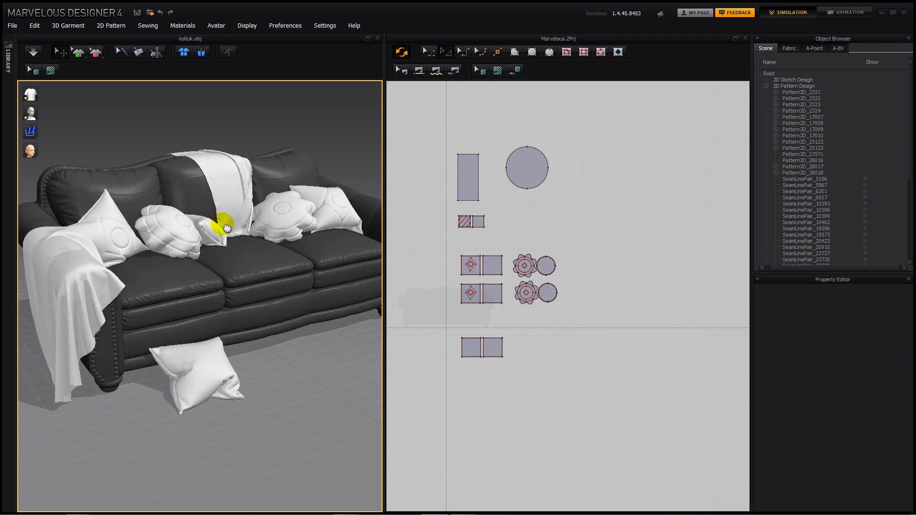
middle_drag(227, 229, 206, 236)
scroll(206, 235, down, 1)
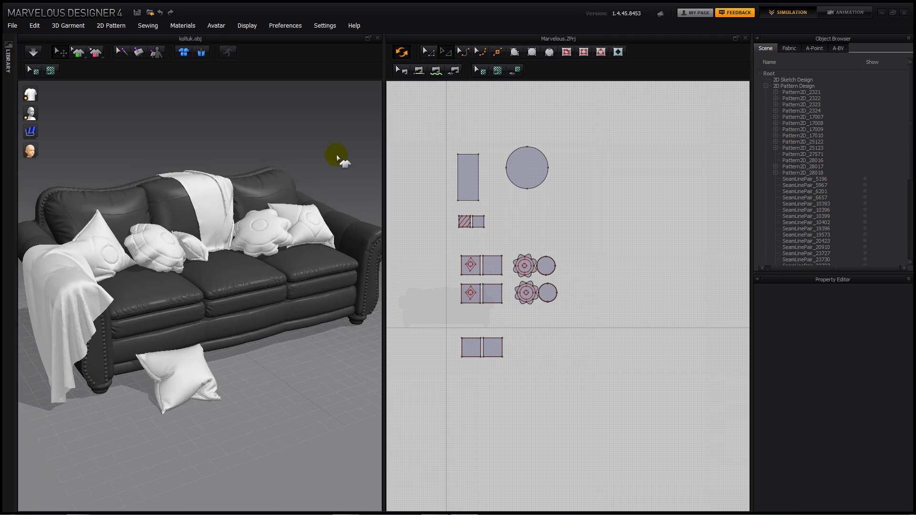
middle_drag(253, 292, 260, 294)
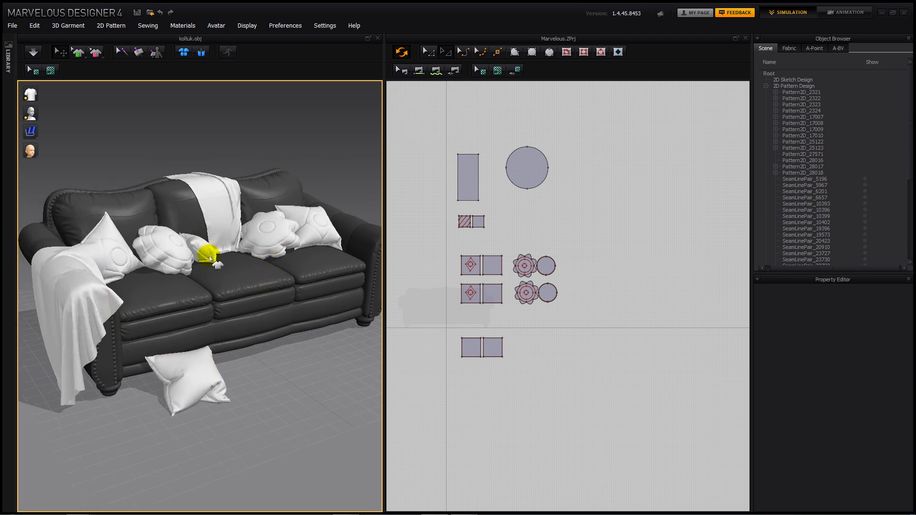
mouse_move(241, 271)
right_down()
mouse_move(213, 282)
mouse_move(237, 286)
right_up()
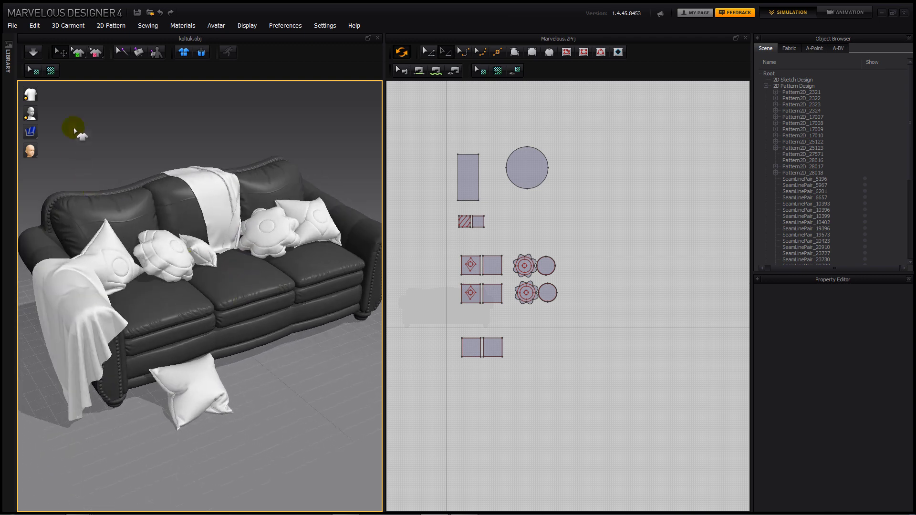
click(13, 28)
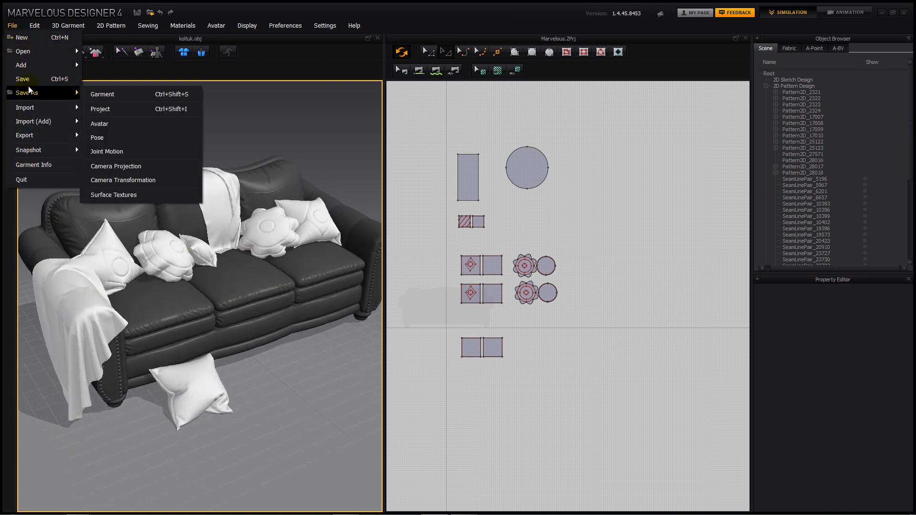
mouse_move(36, 95)
click(102, 94)
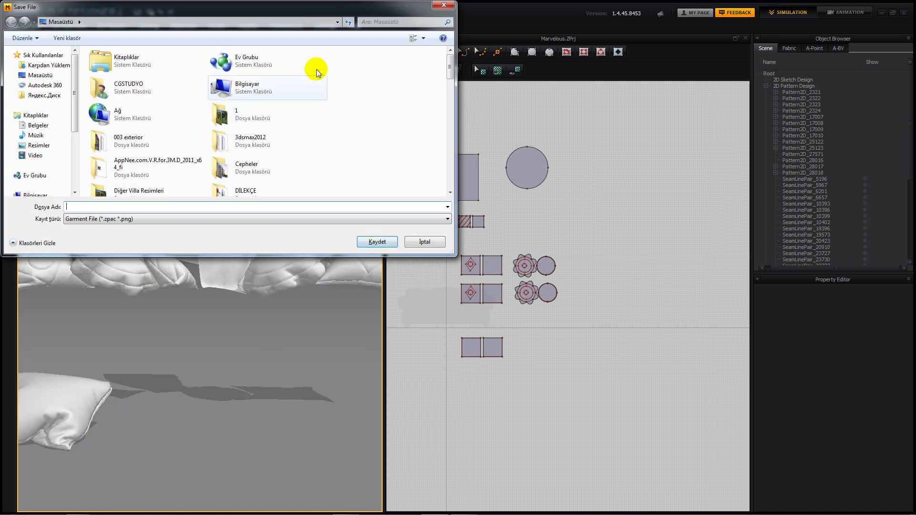
drag(317, 10, 695, 88)
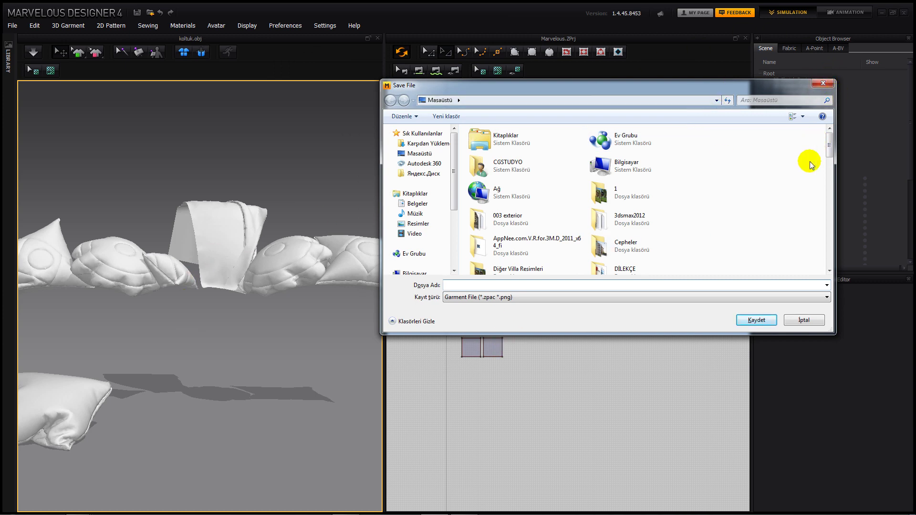
click(728, 297)
click(729, 297)
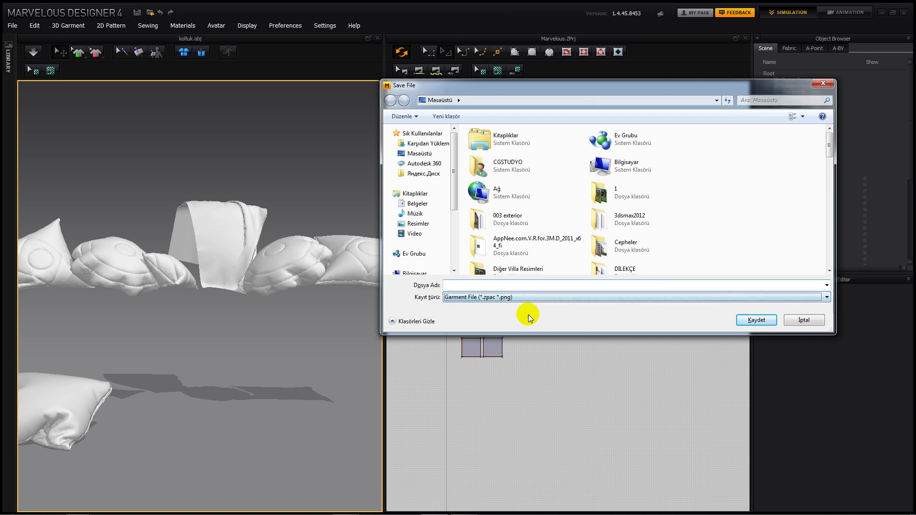
click(823, 83)
Step: Save the cloths and pillows to the desktop as a garment file named yastiklar
click(13, 26)
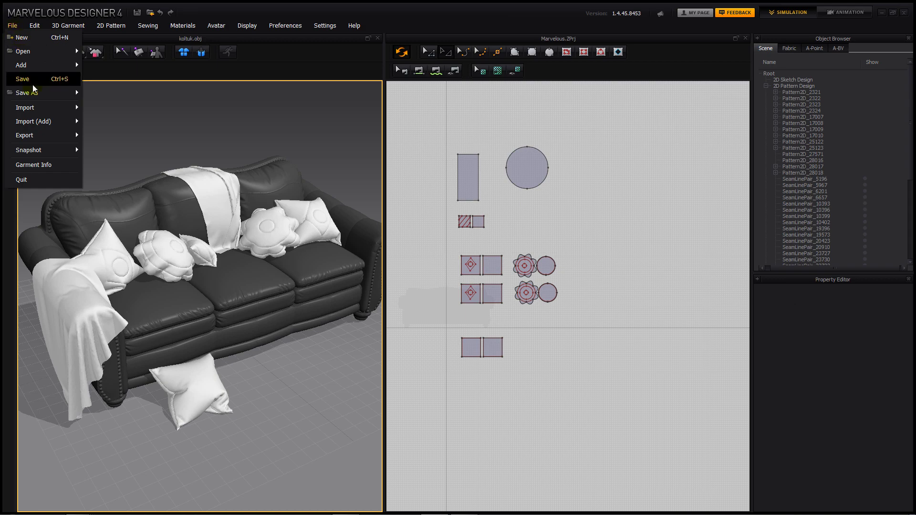
mouse_move(40, 93)
click(22, 79)
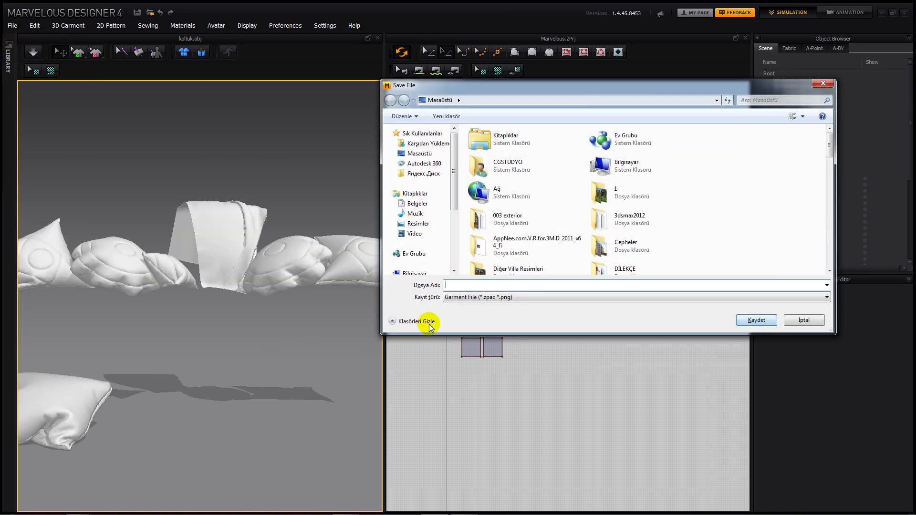
click(500, 298)
click(500, 298)
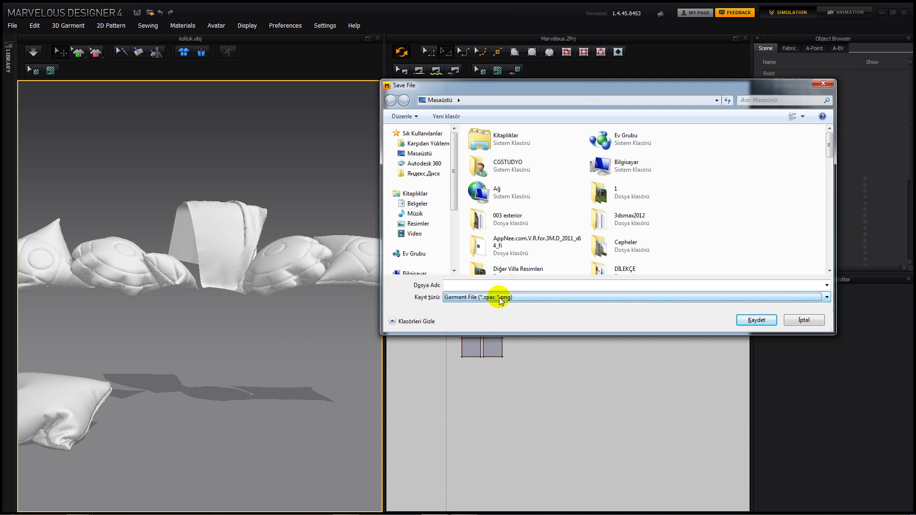
click(496, 285)
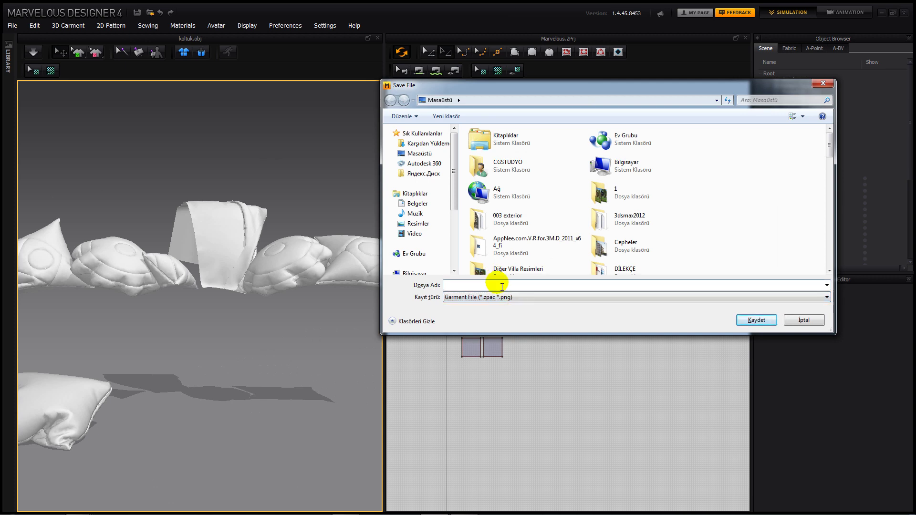
text(yastiklar)
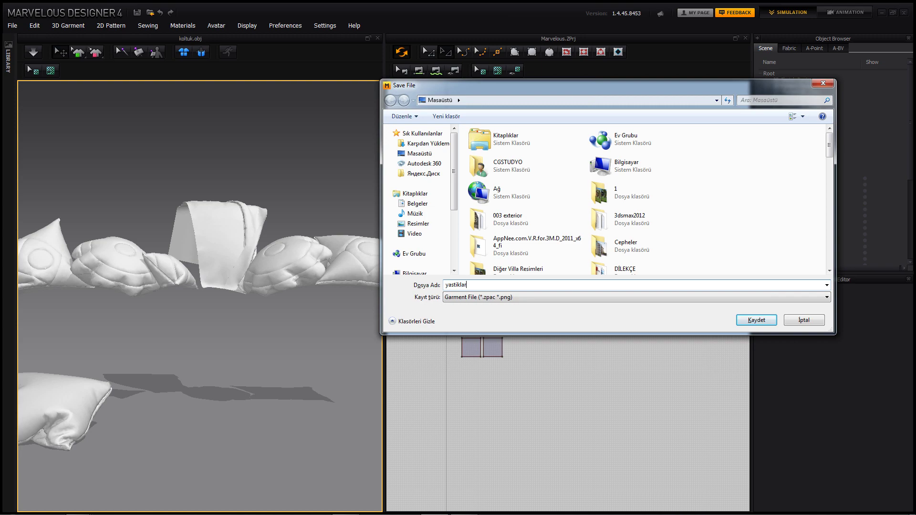
click(742, 321)
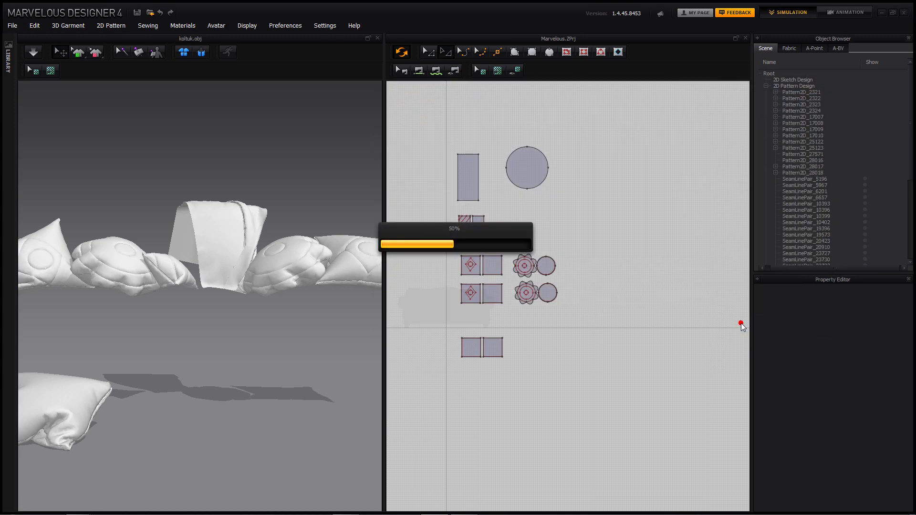
click(8, 26)
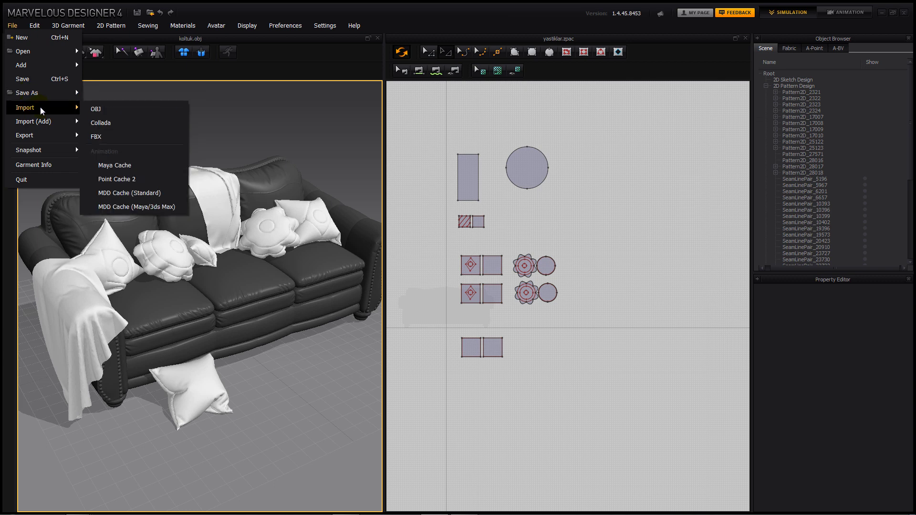
mouse_move(48, 134)
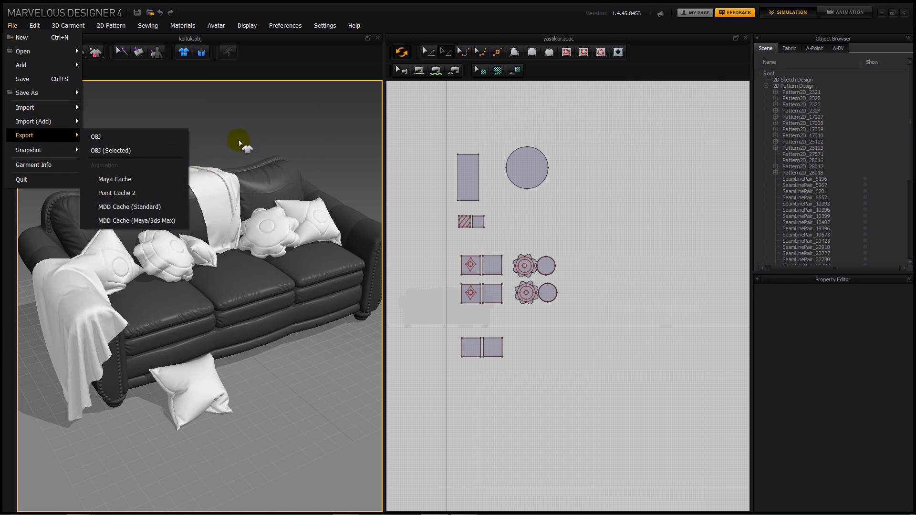
click(635, 121)
drag(636, 122, 431, 374)
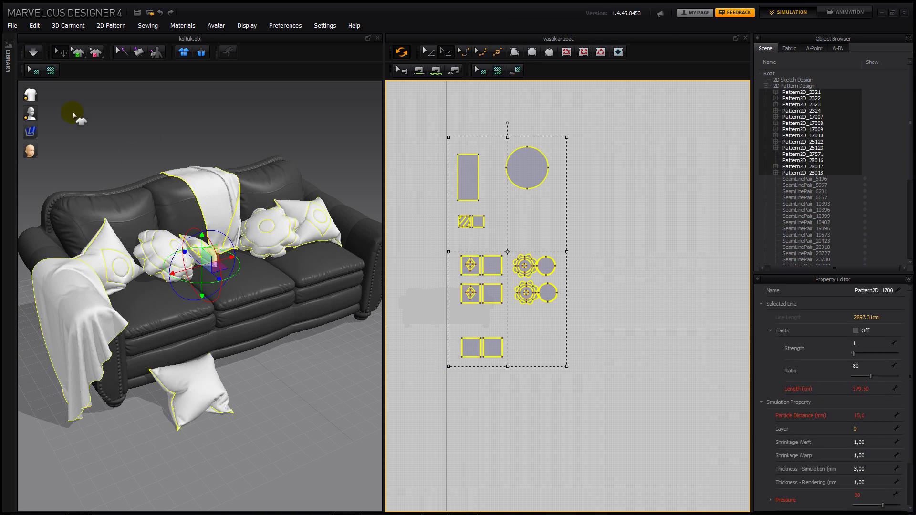
click(12, 25)
mouse_move(50, 136)
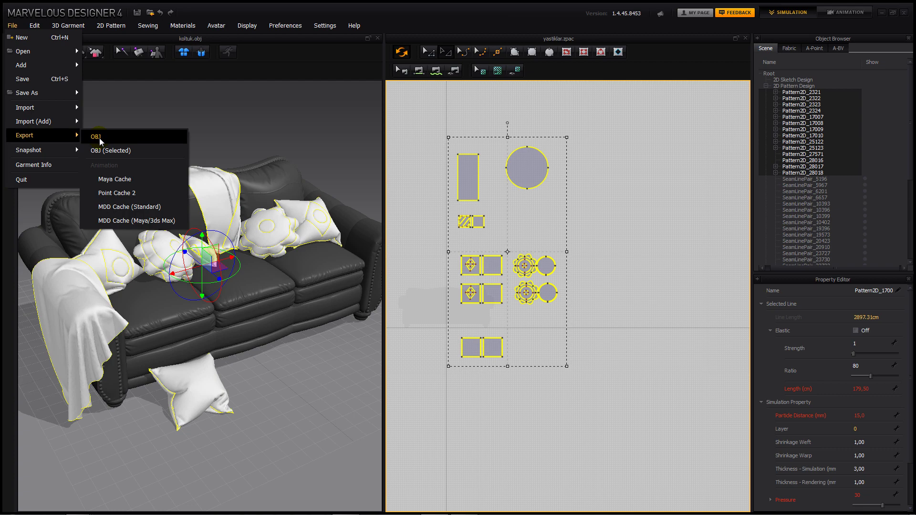
click(707, 138)
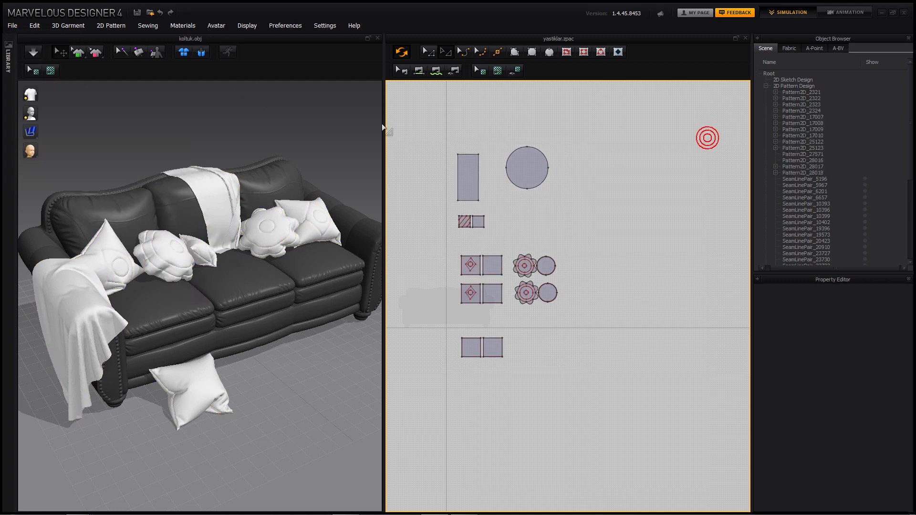
Step: Export the whole scene as an OBJ named koltuk(kumasli) in the Model koltuk folder, accepting the current export options
click(13, 25)
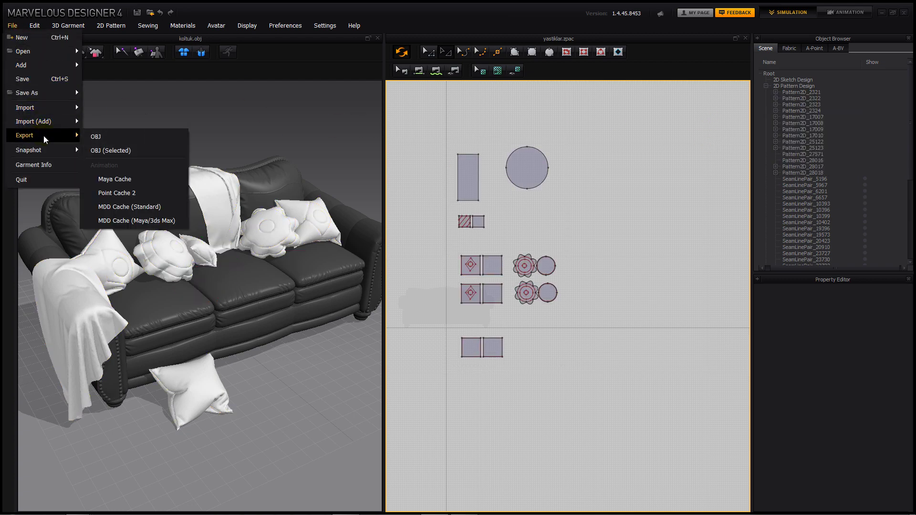
click(105, 136)
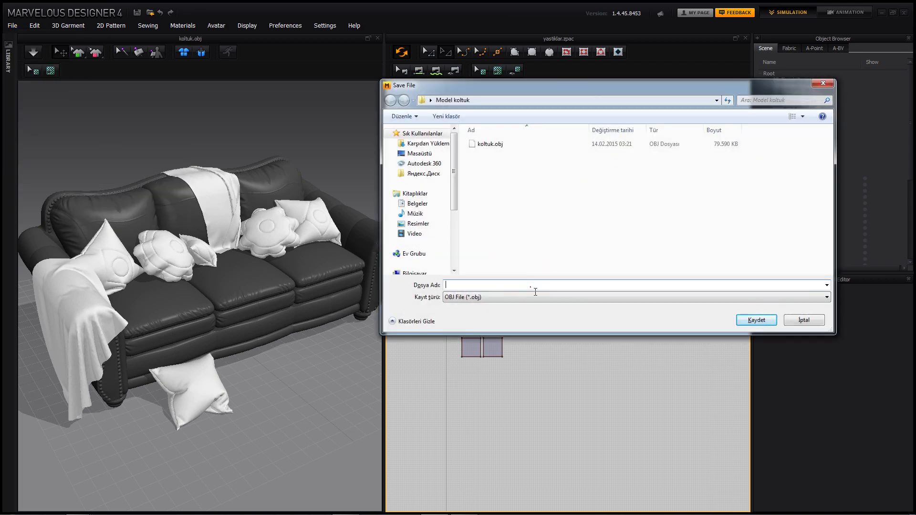
text(koltuk)
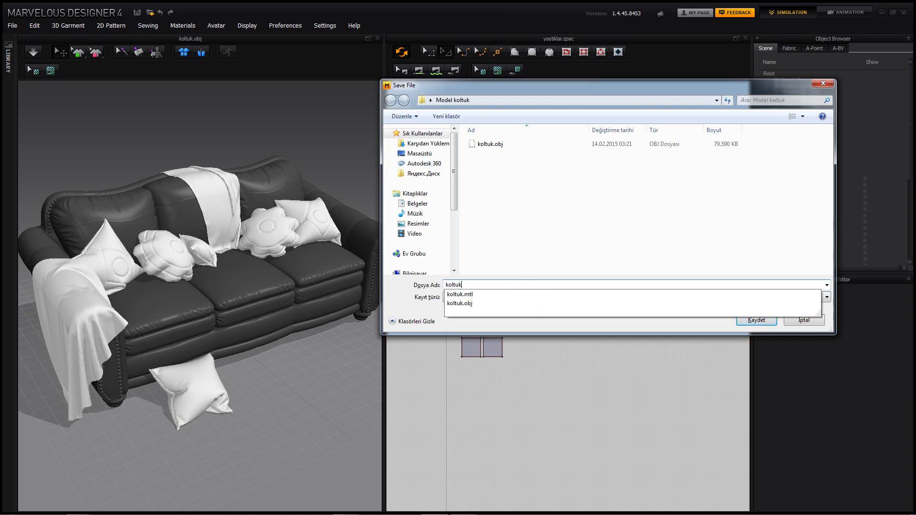
click(429, 280)
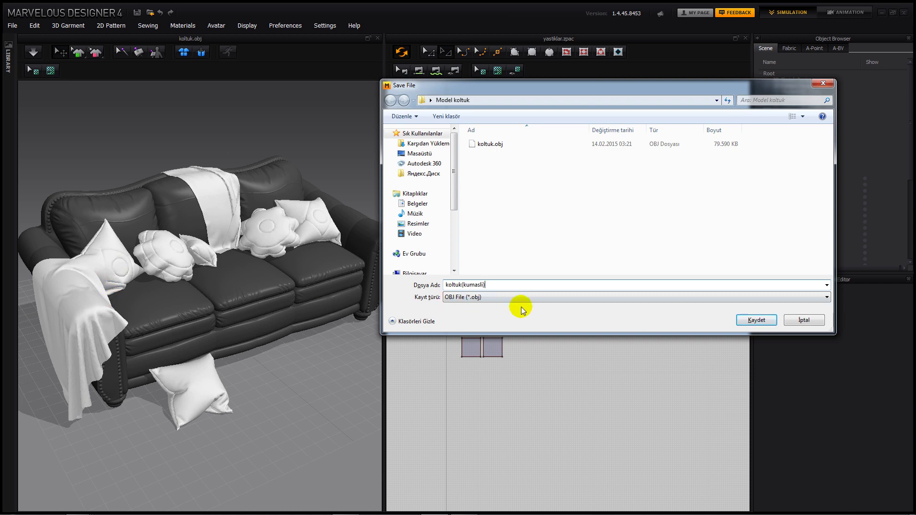
click(758, 320)
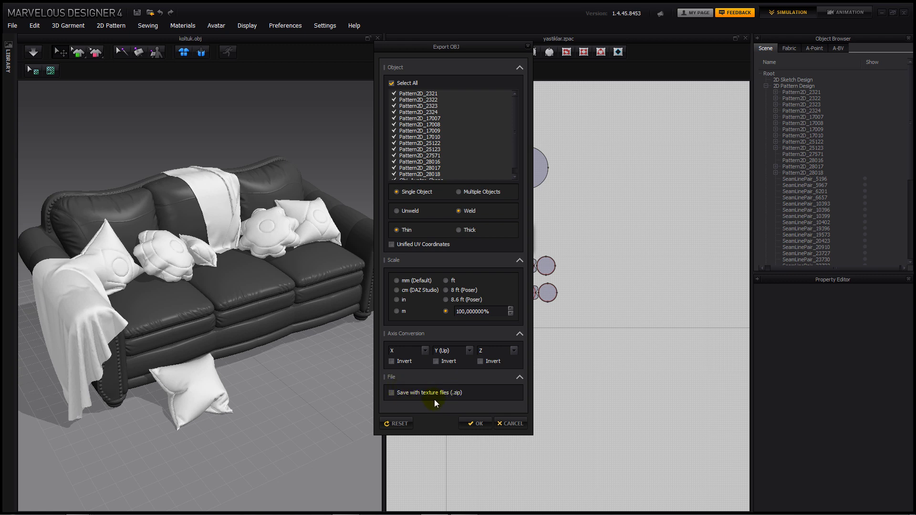
click(481, 423)
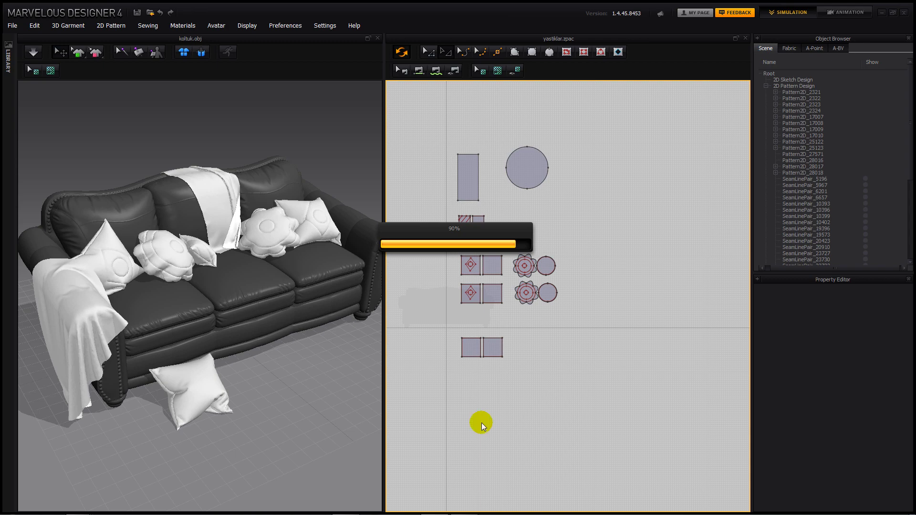
Step: Check the exported koltuk(kumasli) OBJ and MTL files in the Model koltuk folder
mouse_move(306, 507)
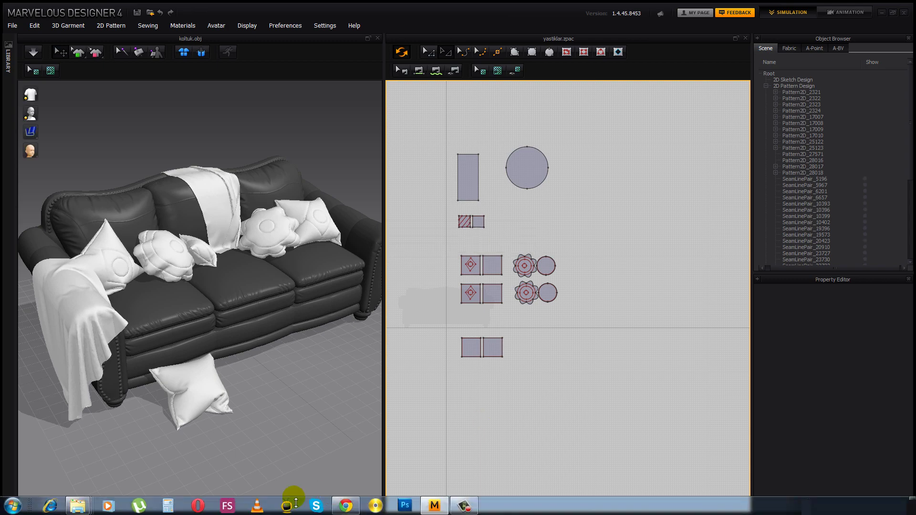
mouse_move(77, 505)
click(243, 452)
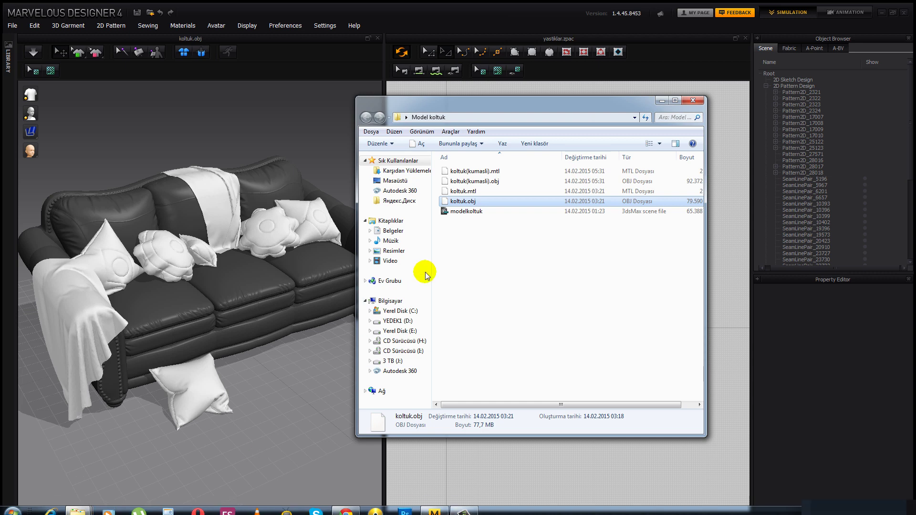
click(487, 181)
click(487, 171)
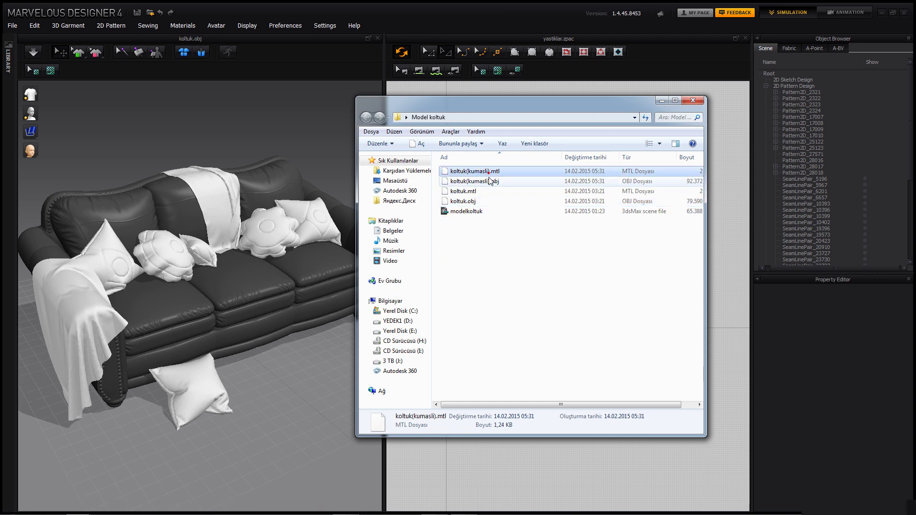
click(488, 180)
click(489, 171)
click(487, 181)
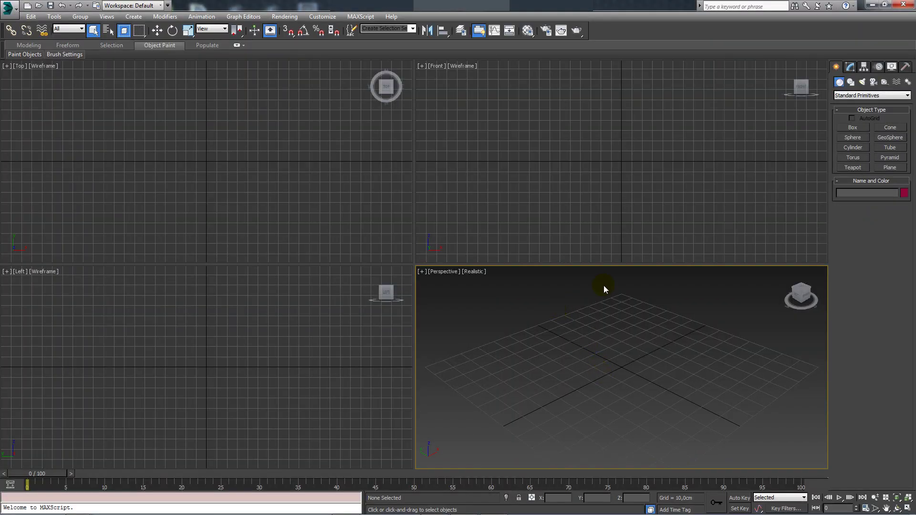
Step: Switch to 3ds Max and import koltuk(kumasli).obj from the Model koltuk folder with the current OBJ import options
click(9, 16)
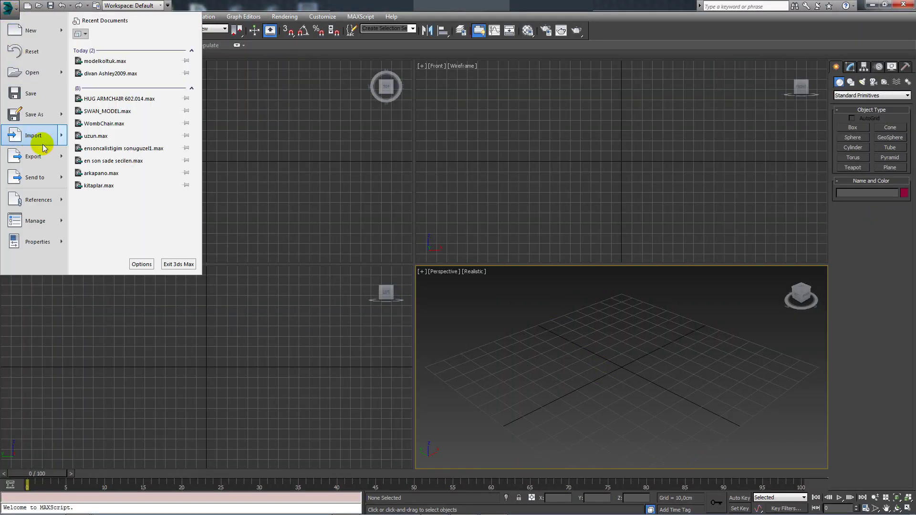
mouse_move(48, 144)
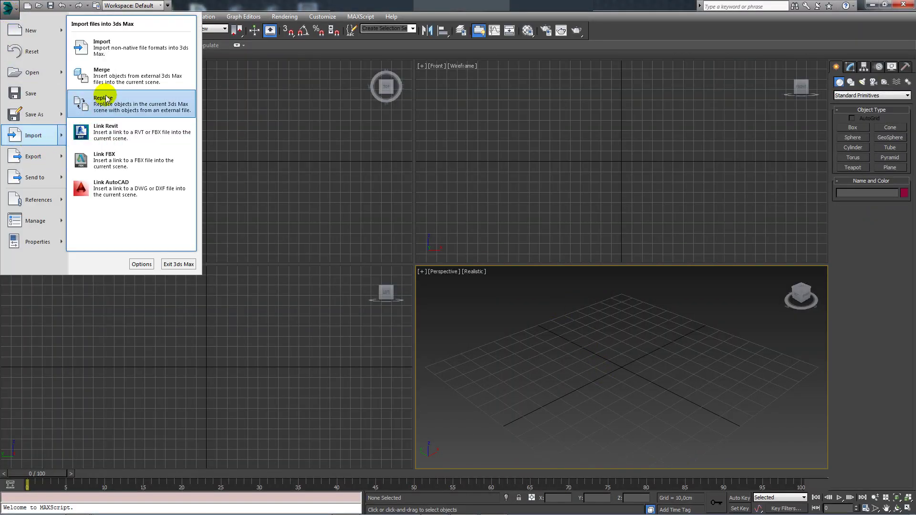
click(104, 54)
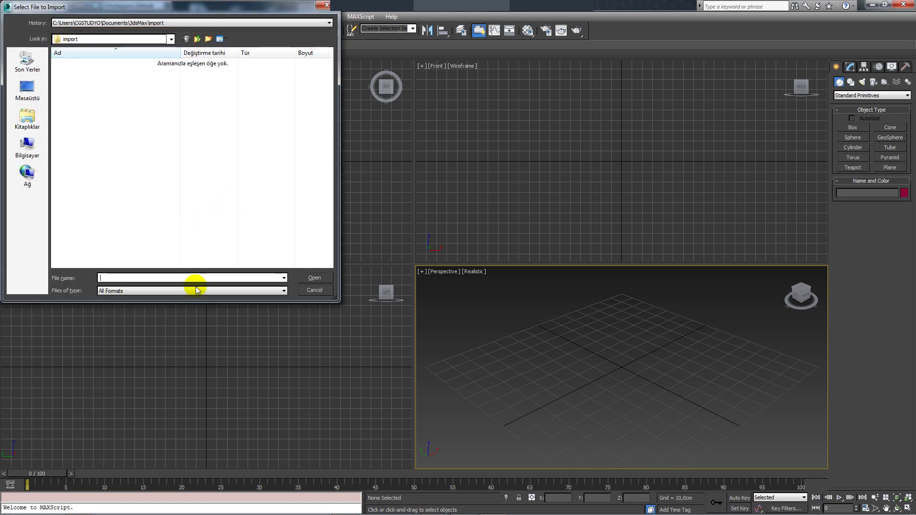
click(118, 66)
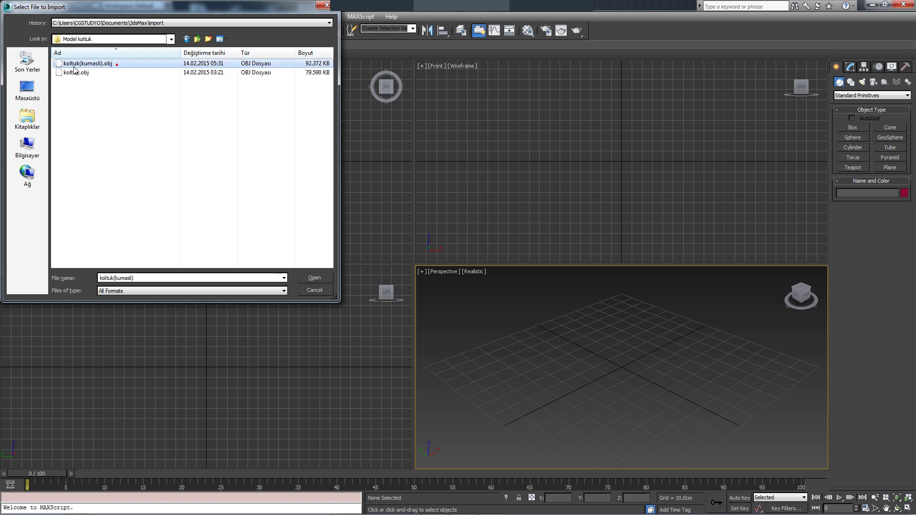
click(316, 277)
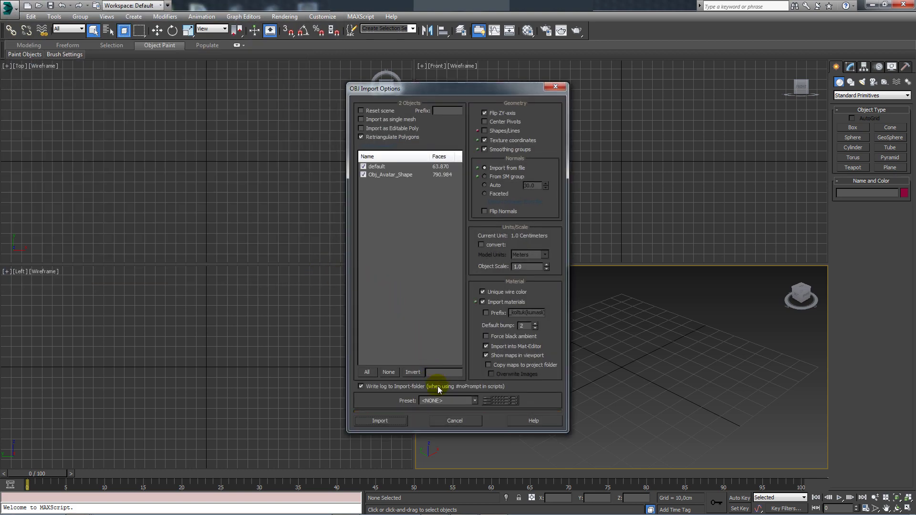
click(392, 421)
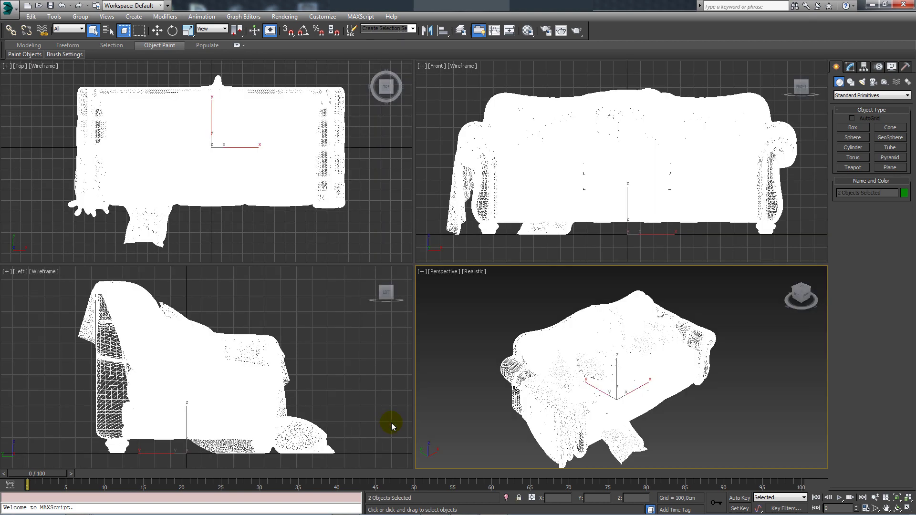
Step: Deselect the imported objects, maximize the Perspective viewport and examine the sofa with its cloths and pillows
click(470, 377)
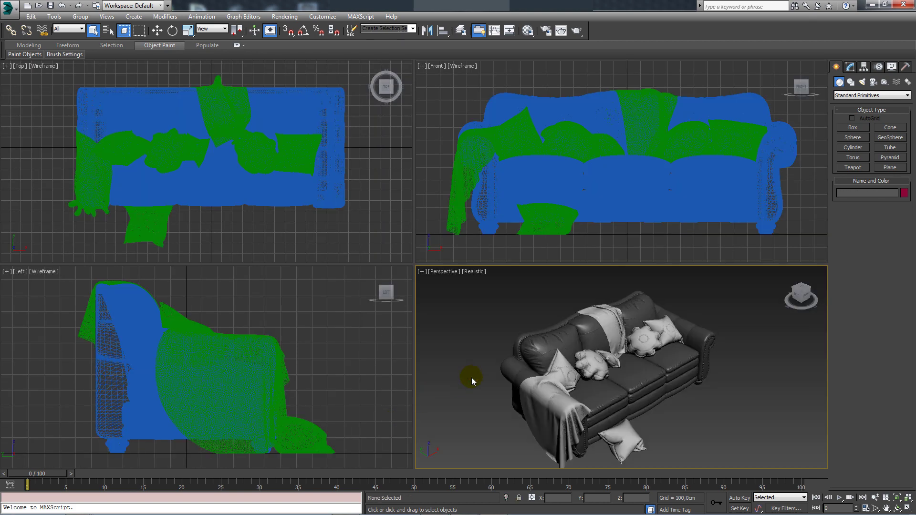
key(alt+w)
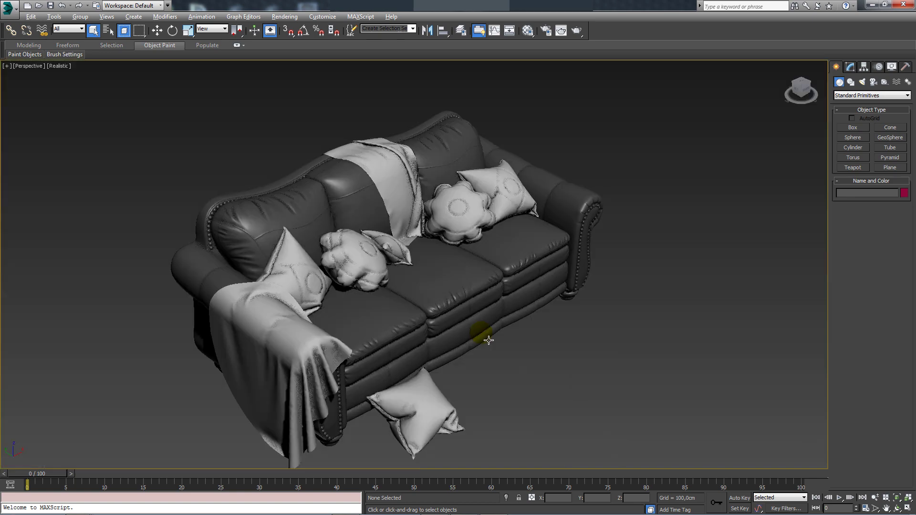
alt+middle_drag(450, 305, 460, 324)
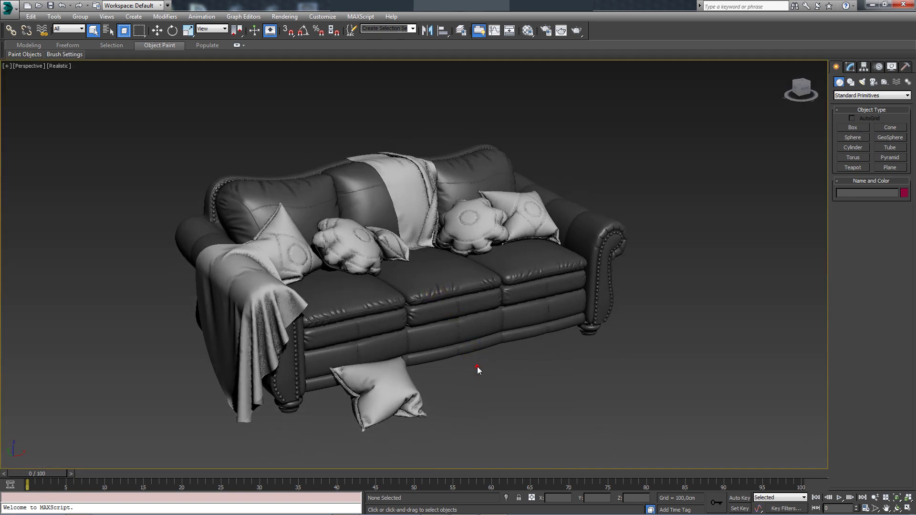
middle_drag(477, 366, 495, 380)
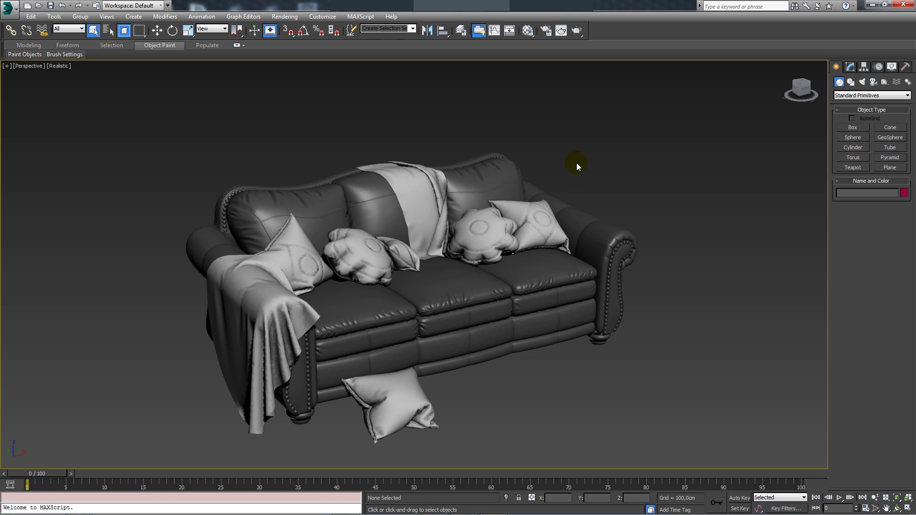